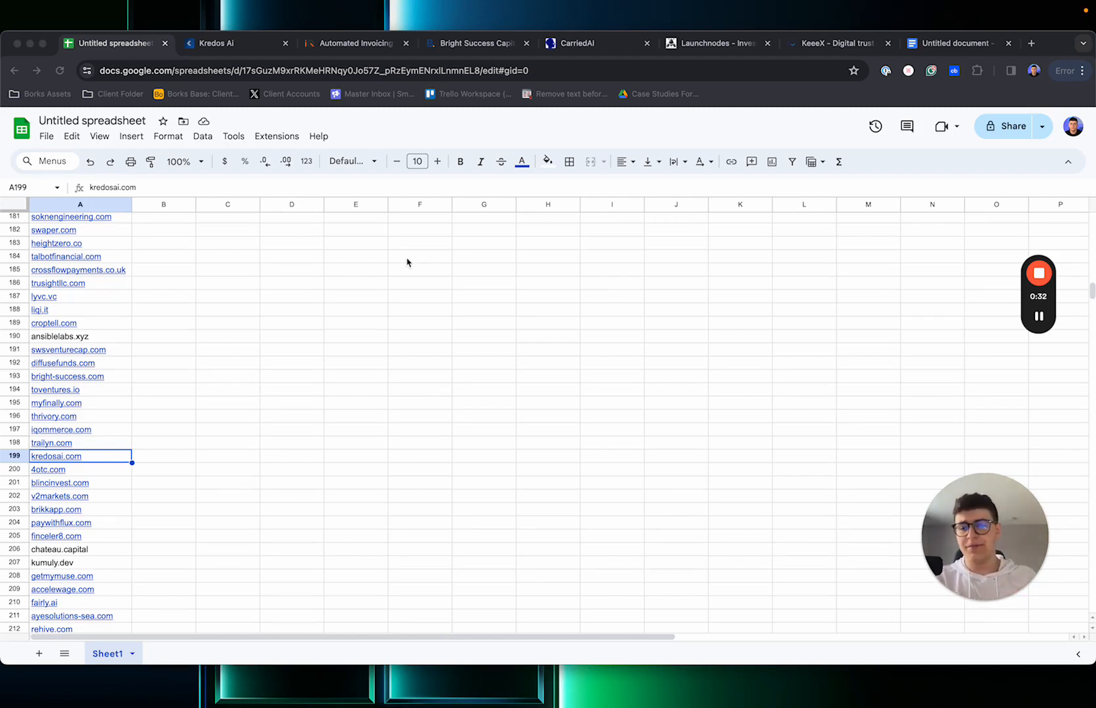
# - Look through the list of company domains in column A of the spreadsheet, down to the last rows and back
pyautogui.scroll(20, 355, 372)
pyautogui.scroll(-20, 351, 372)
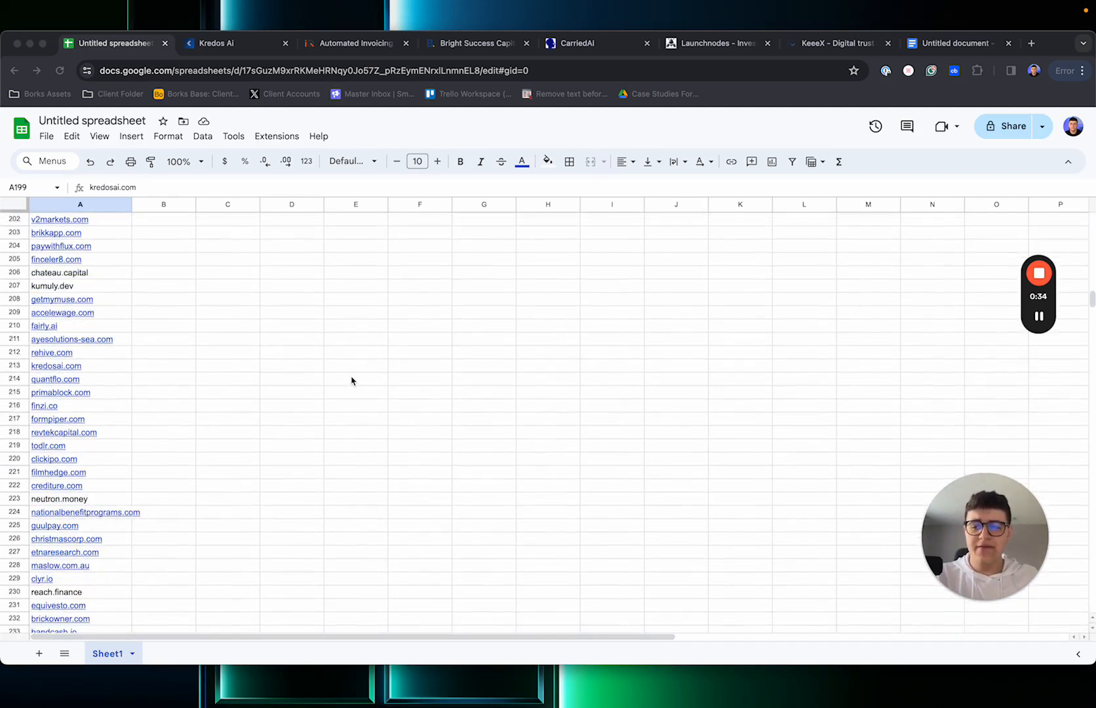
pyautogui.scroll(-20, 347, 390)
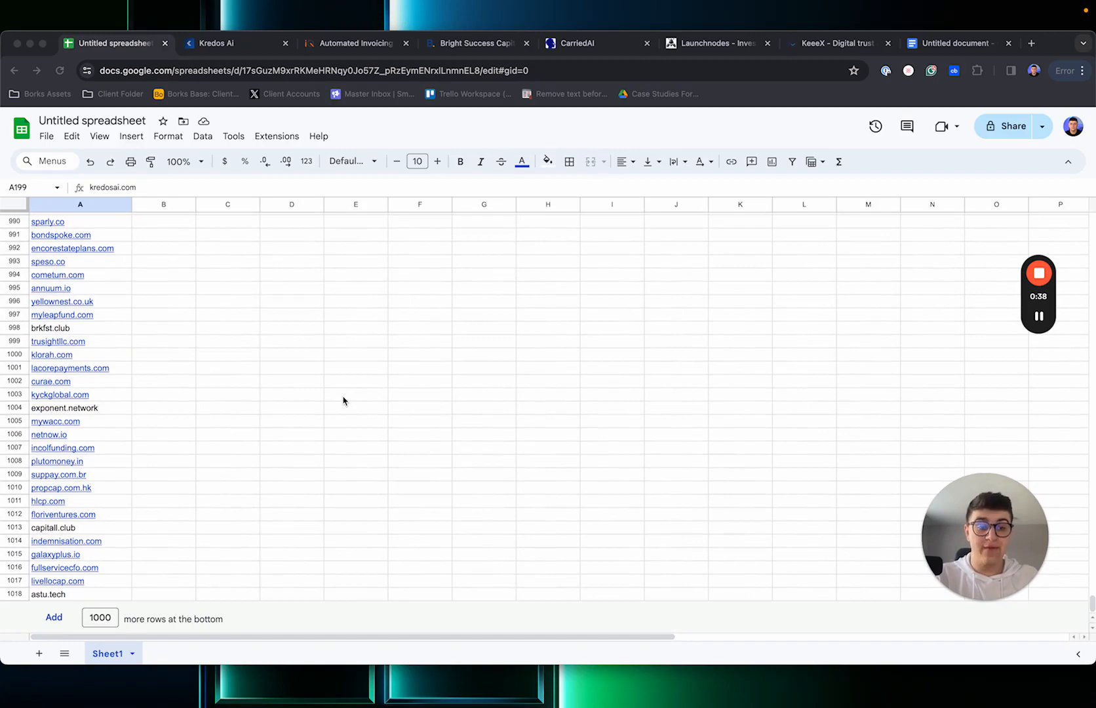
pyautogui.scroll(20, 344, 398)
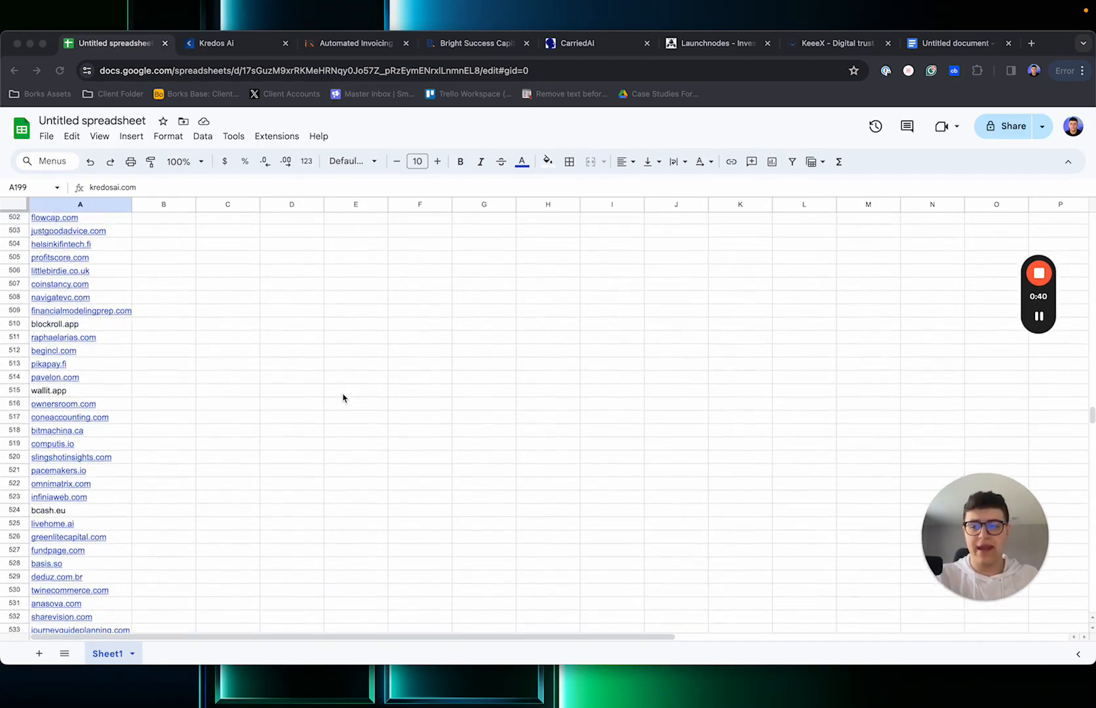
pyautogui.scroll(20, 342, 397)
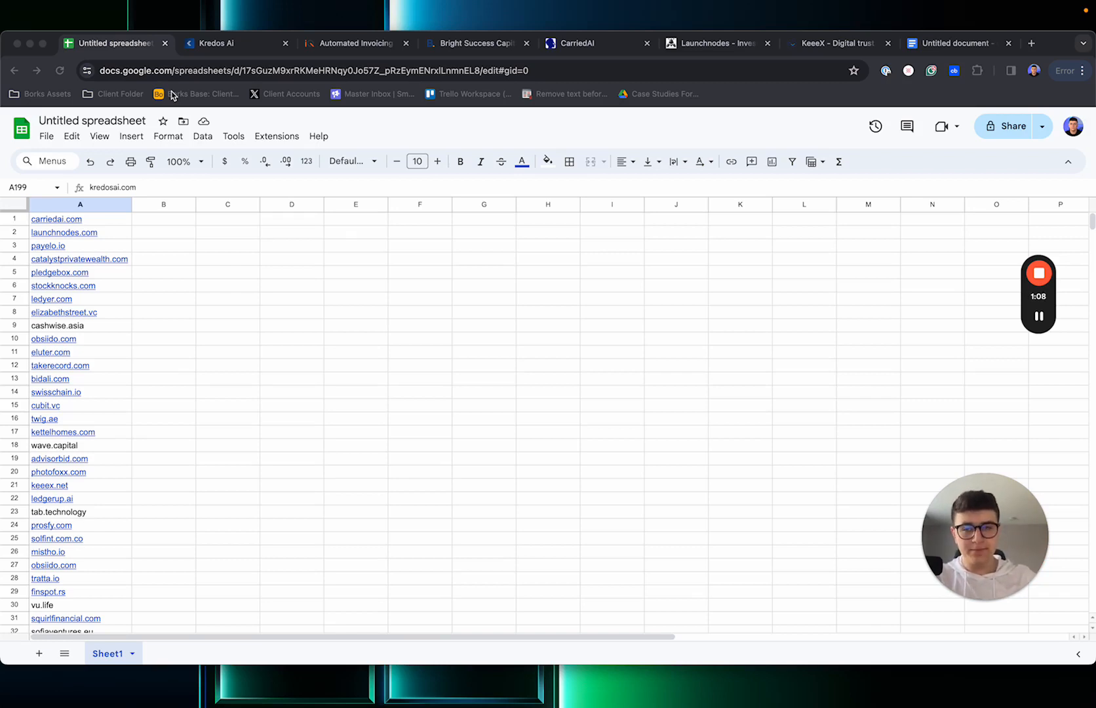
# - Search the KredosAi website for the word "blog" and examine its page and footer for a blog link
pyautogui.click(221, 41)
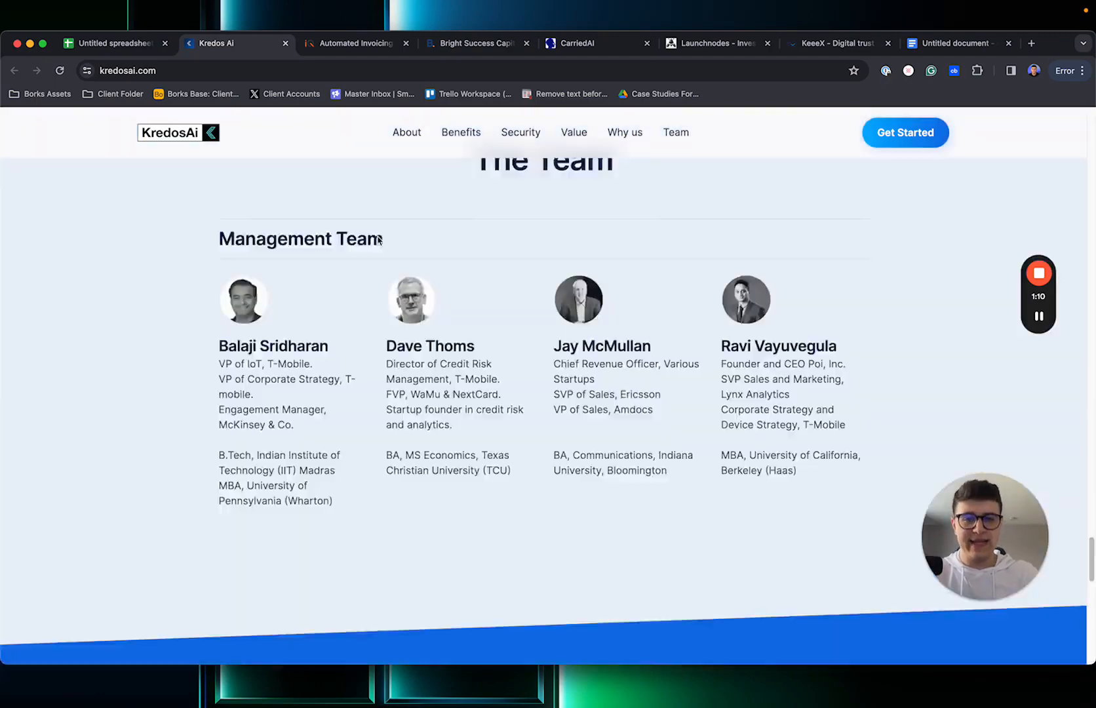
pyautogui.scroll(20, 378, 240)
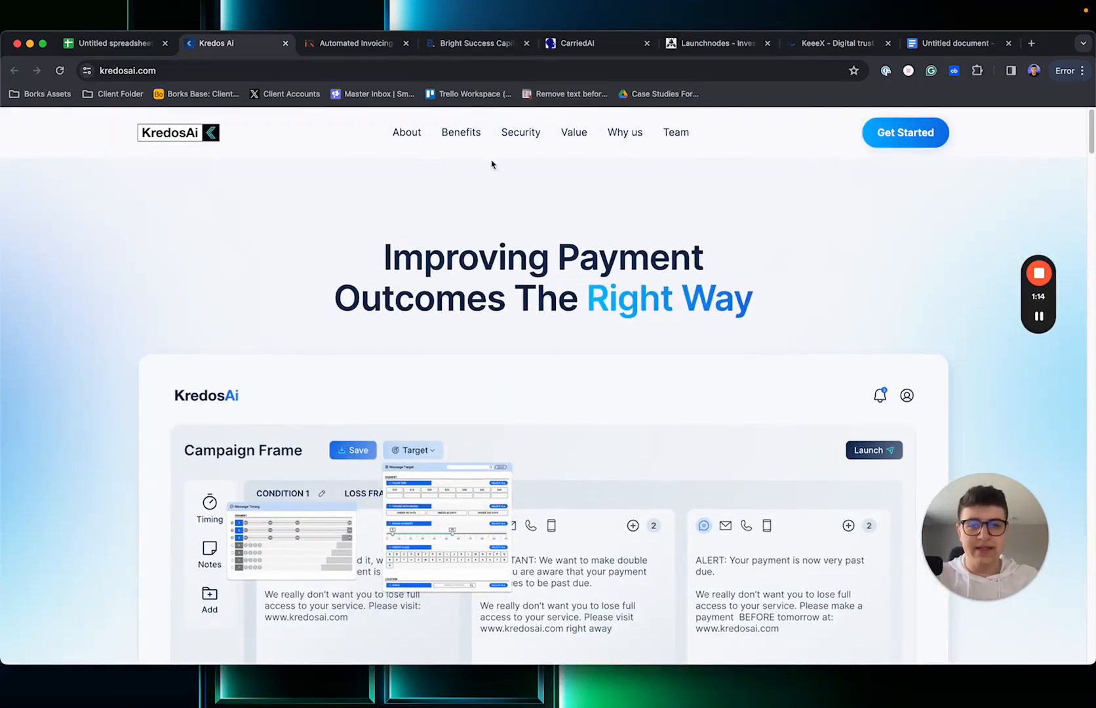
pyautogui.press('super+f')
pyautogui.write('blog')
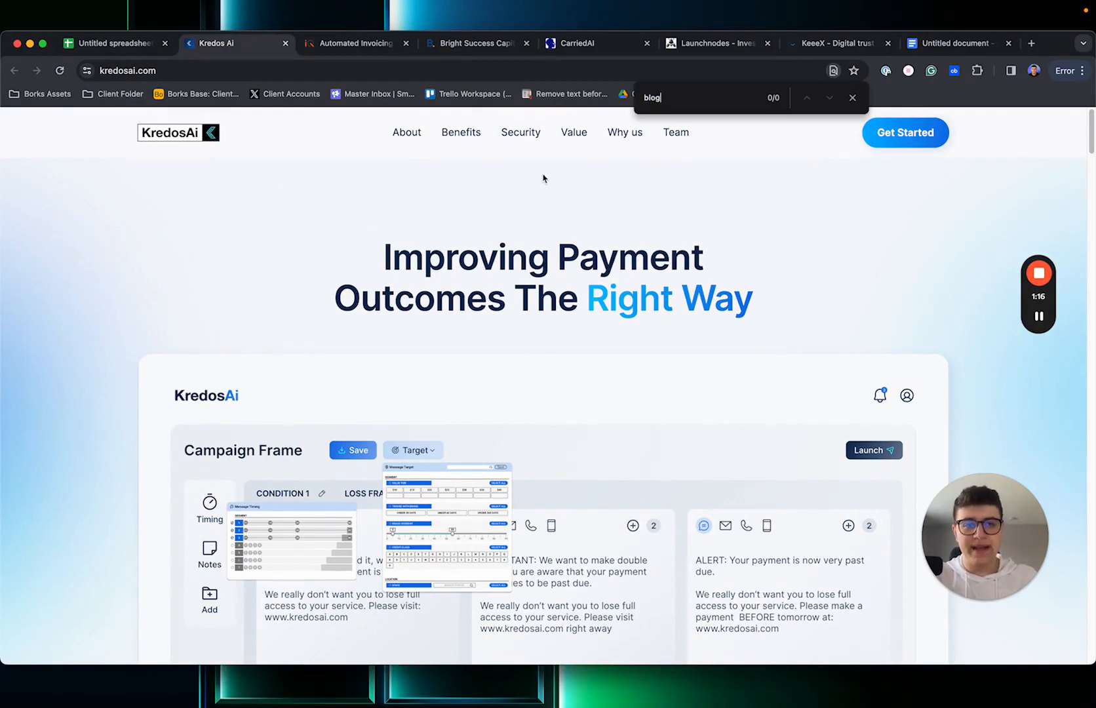
pyautogui.scroll(-20, 542, 176)
pyautogui.scroll(-10, 702, 298)
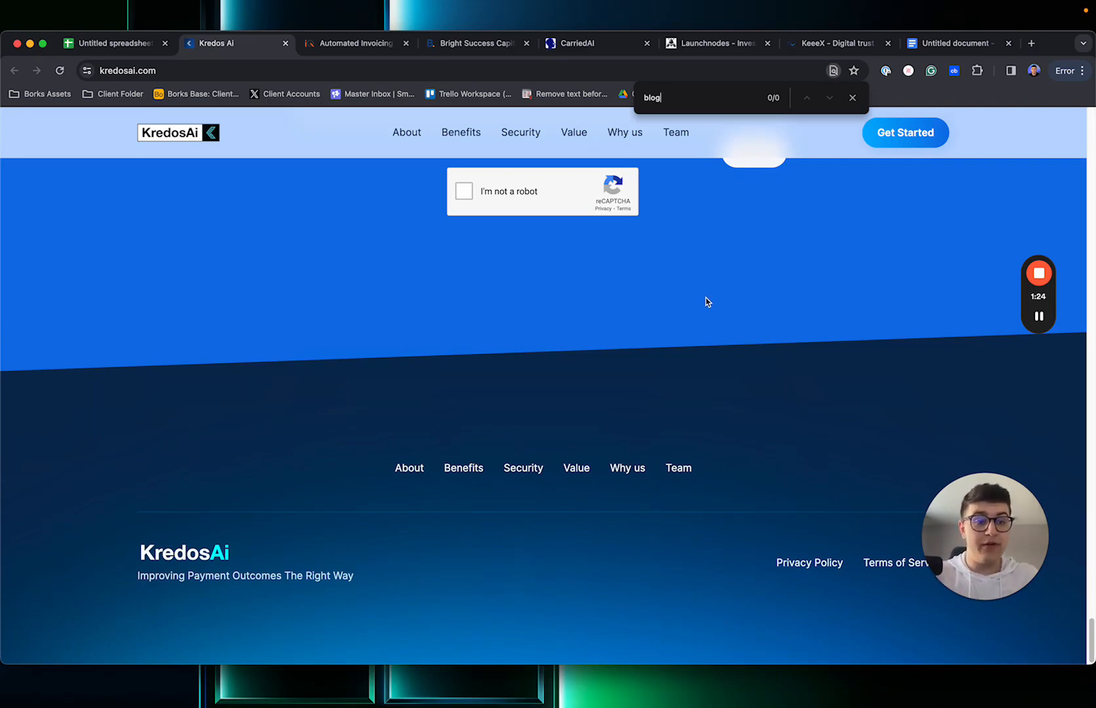
pyautogui.scroll(10, 706, 301)
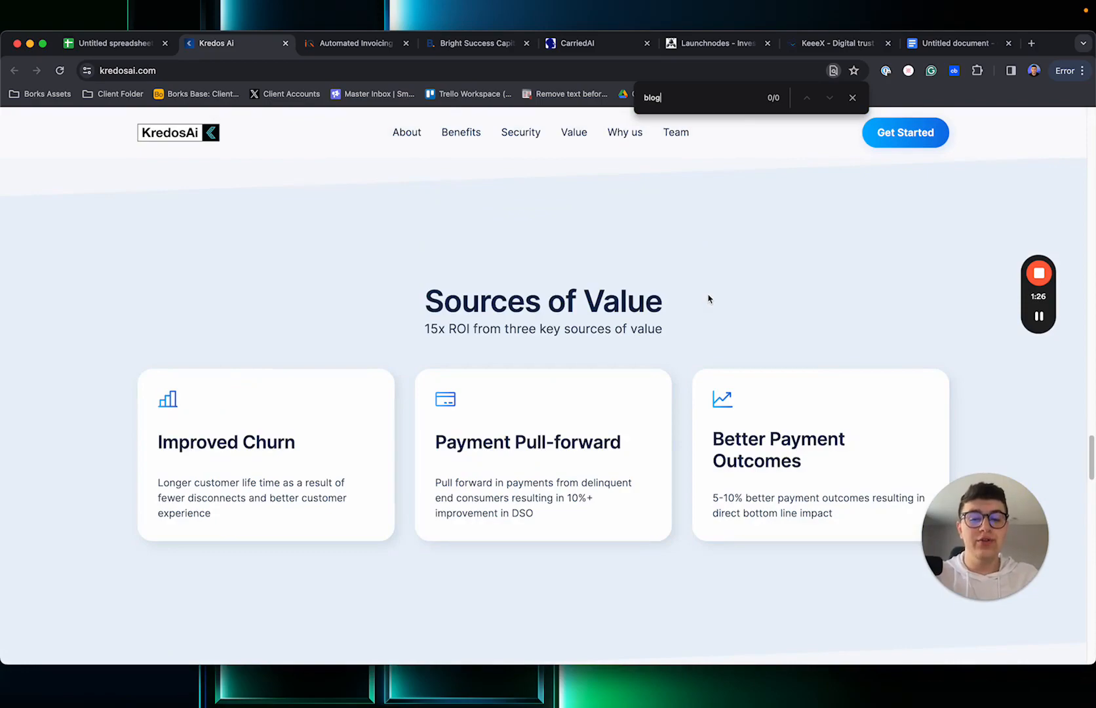
pyautogui.scroll(15, 708, 299)
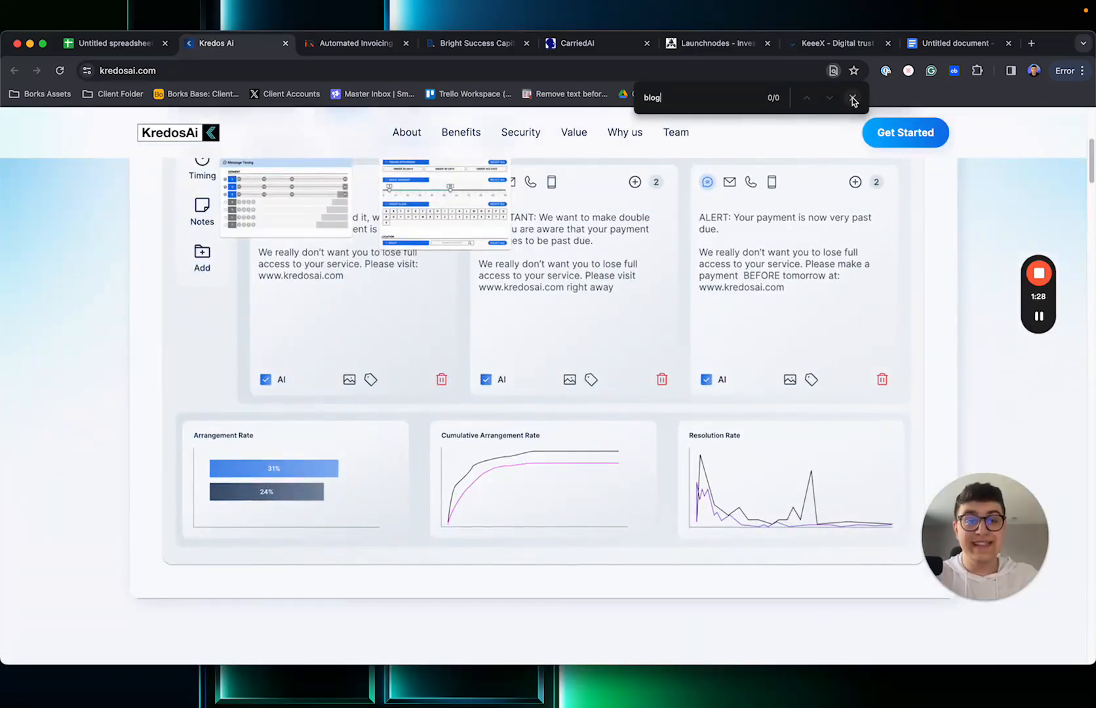
pyautogui.click(852, 98)
pyautogui.scroll(5, 795, 255)
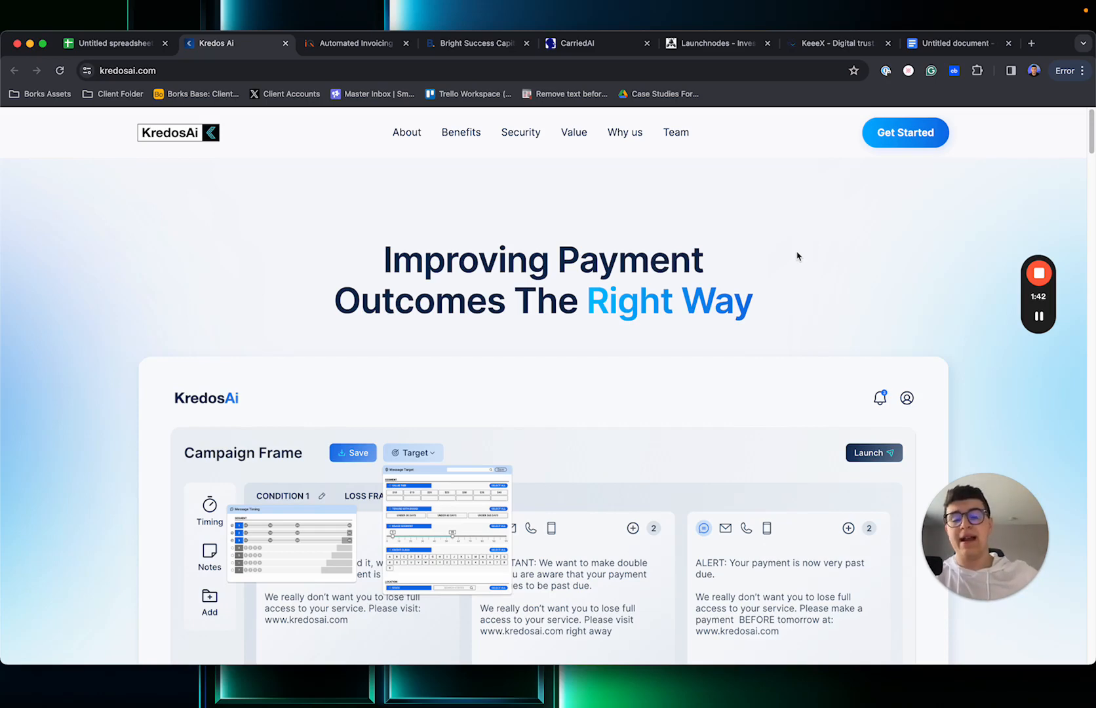
# - Examine the iQommerce website's navbar and footer for a blog link
pyautogui.click(382, 48)
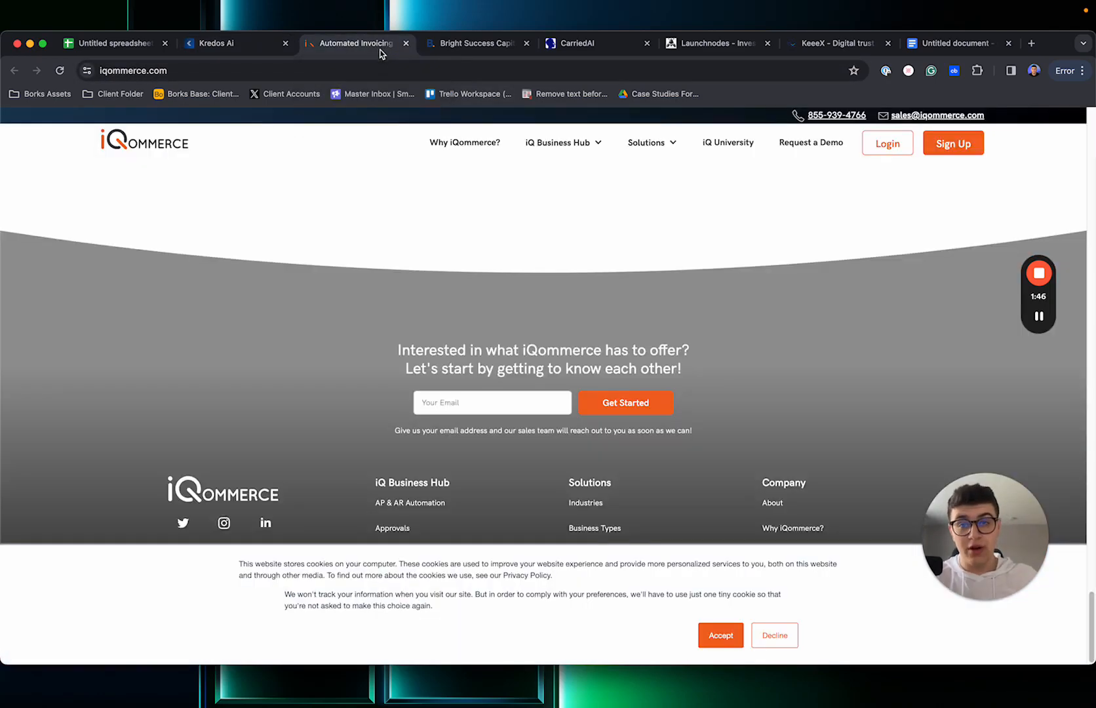
pyautogui.scroll(15, 478, 249)
pyautogui.scroll(5, 478, 354)
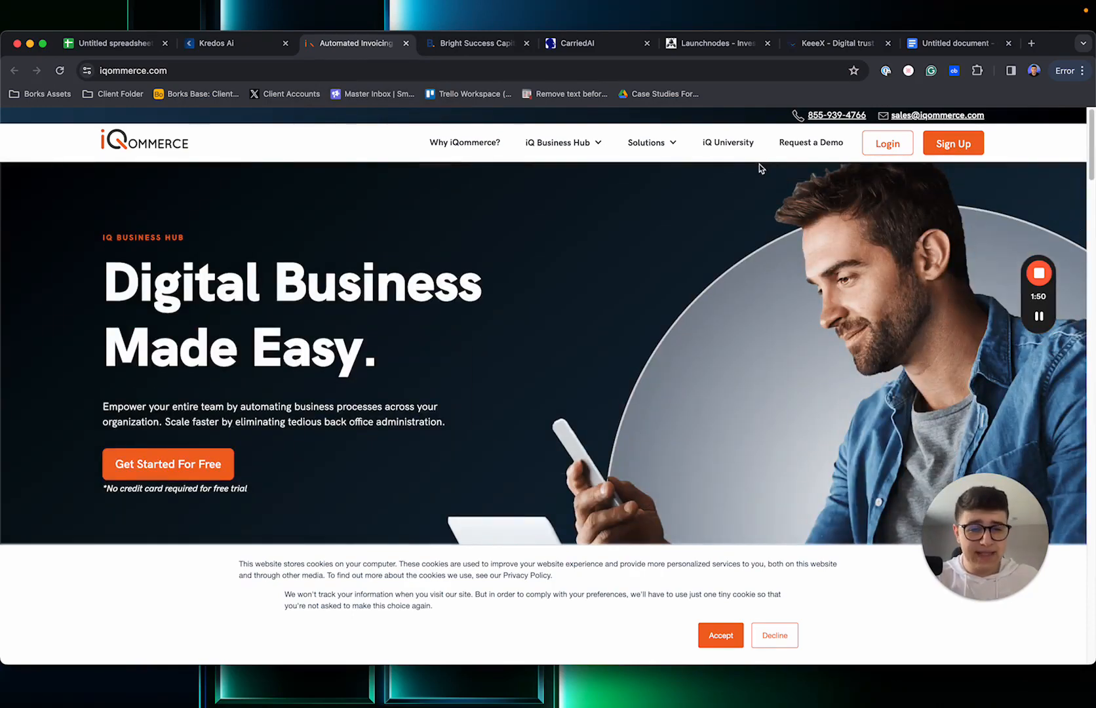
pyautogui.scroll(-20, 687, 183)
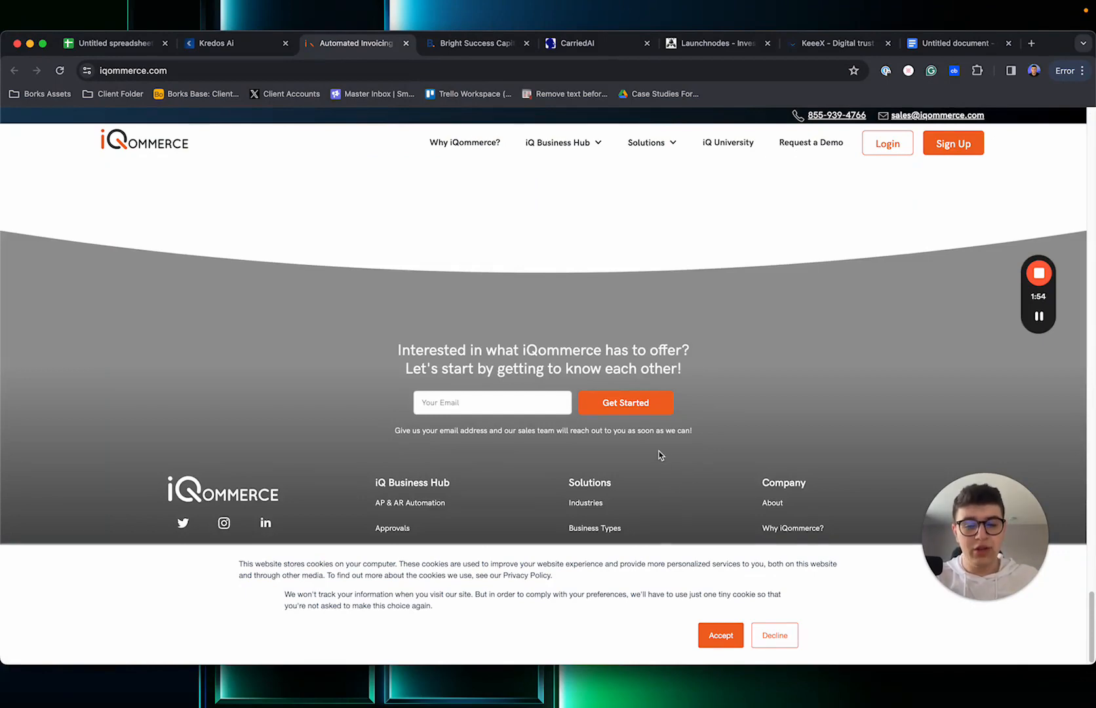
# - Examine the Bright Success Capital website from its footer up to its navbar for a blog link
pyautogui.click(458, 45)
pyautogui.scroll(-10, 562, 319)
pyautogui.scroll(-15, 561, 320)
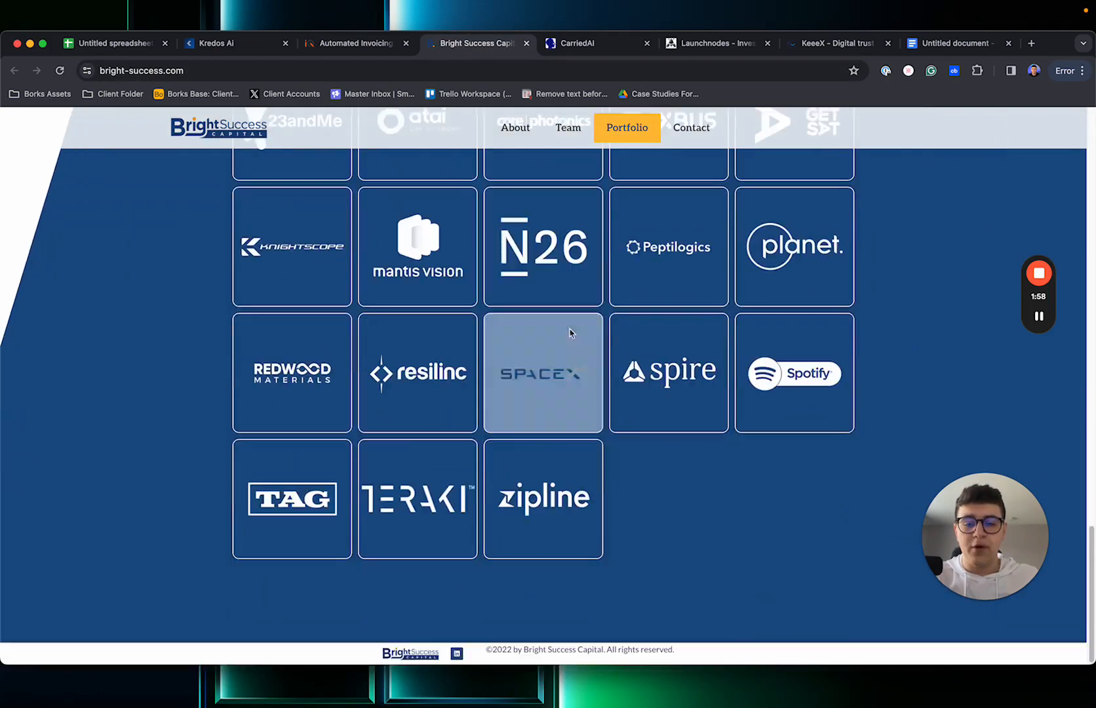
pyautogui.scroll(20, 718, 527)
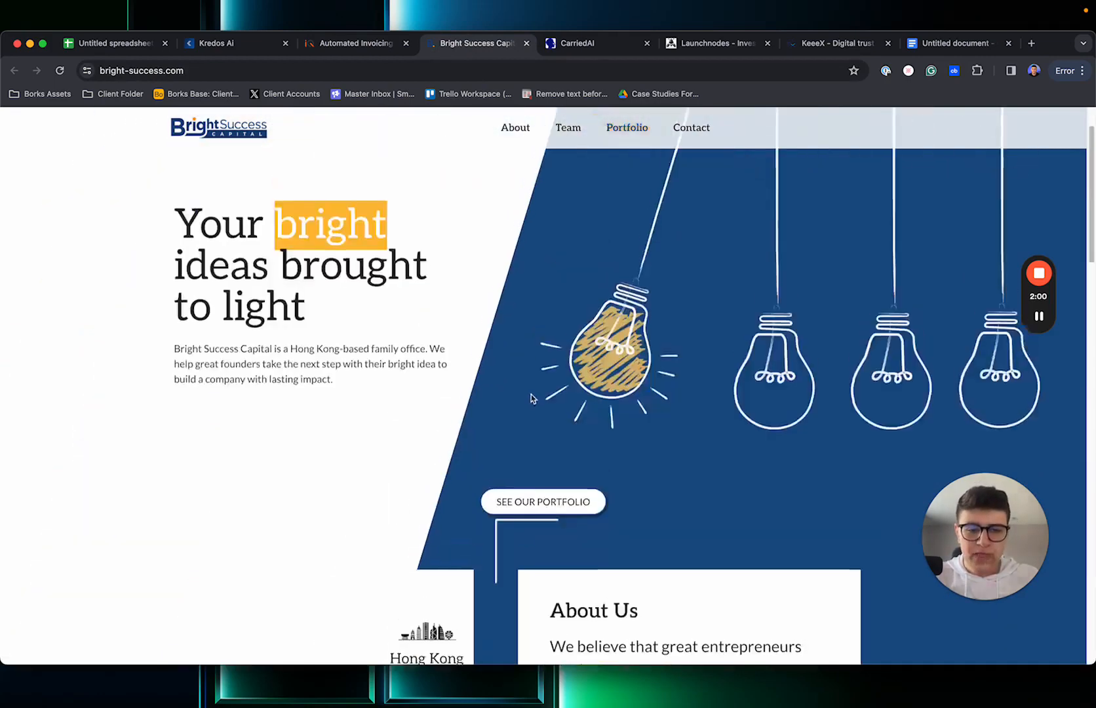
# - Examine the CarriedAI website's navbar and the Resources section of its footer for a blog link
pyautogui.click(576, 51)
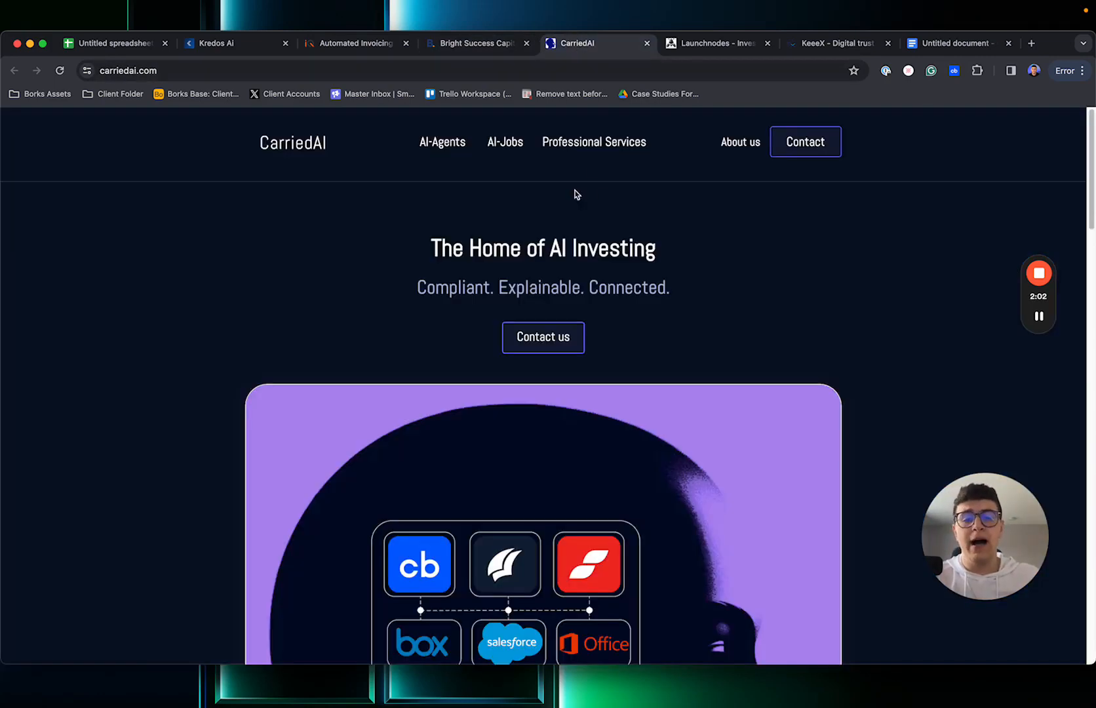
pyautogui.scroll(-15, 577, 217)
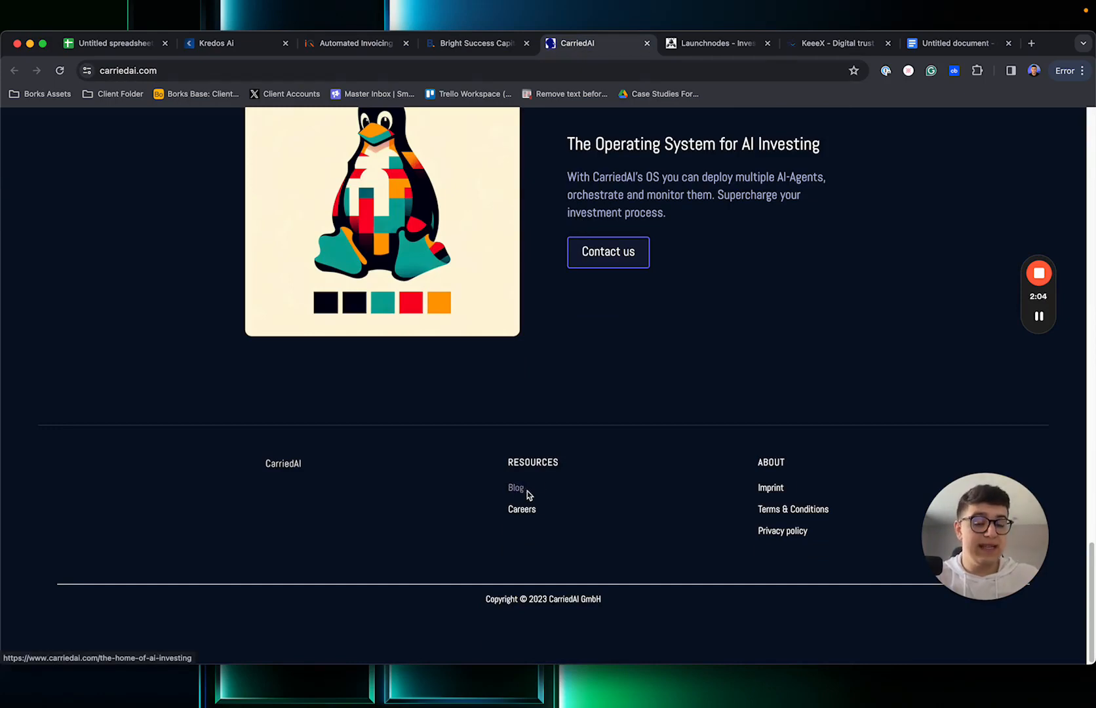
pyautogui.scroll(10, 522, 422)
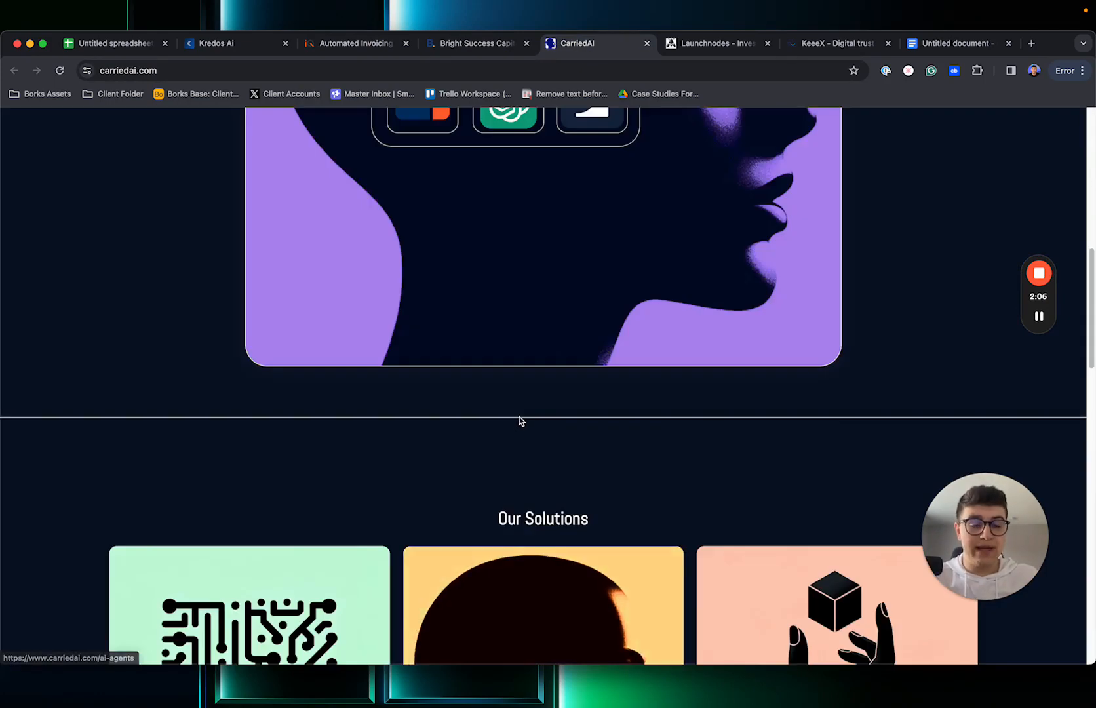
pyautogui.scroll(-10, 521, 421)
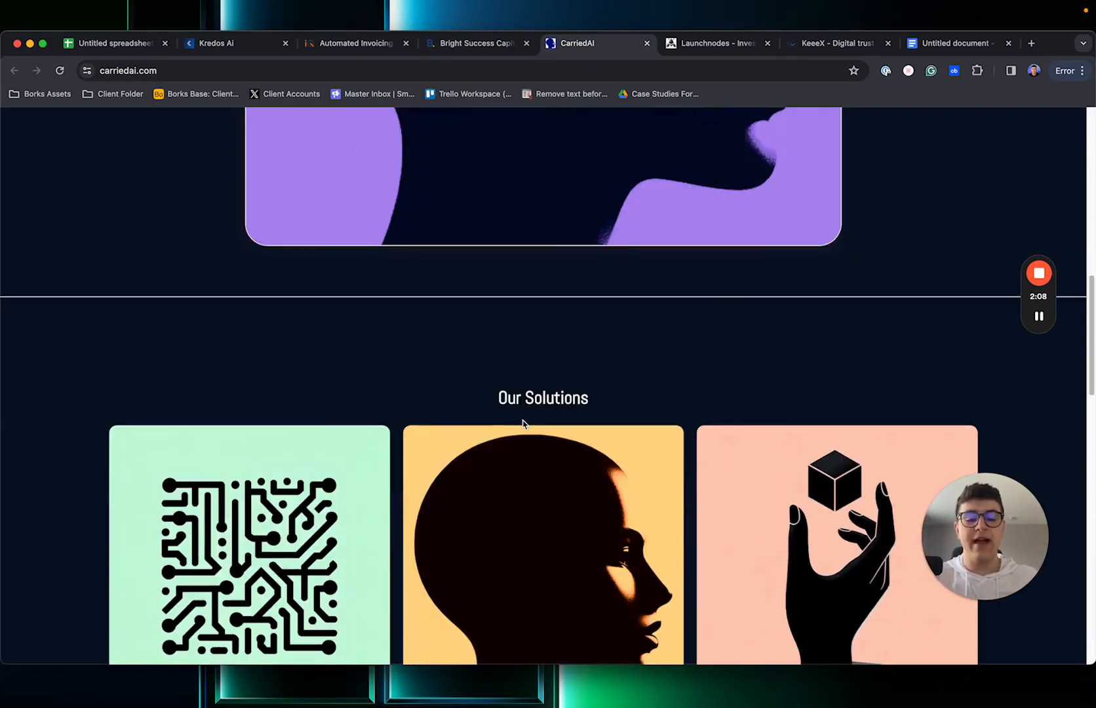
pyautogui.scroll(-5, 522, 426)
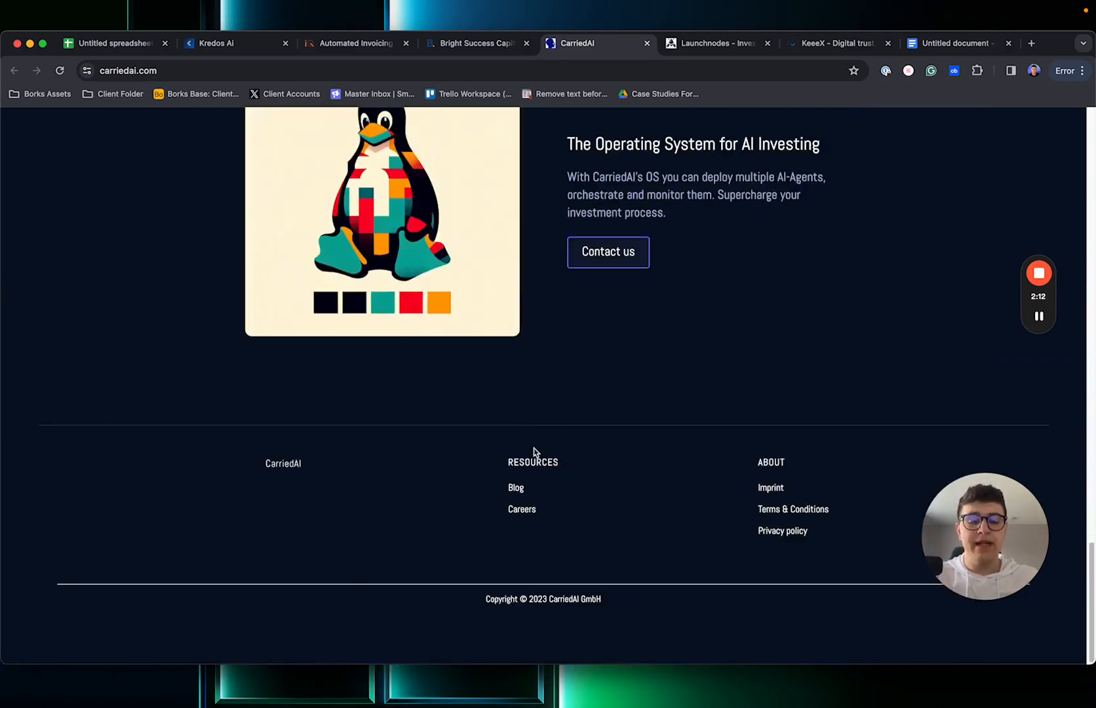
pyautogui.scroll(20, 536, 443)
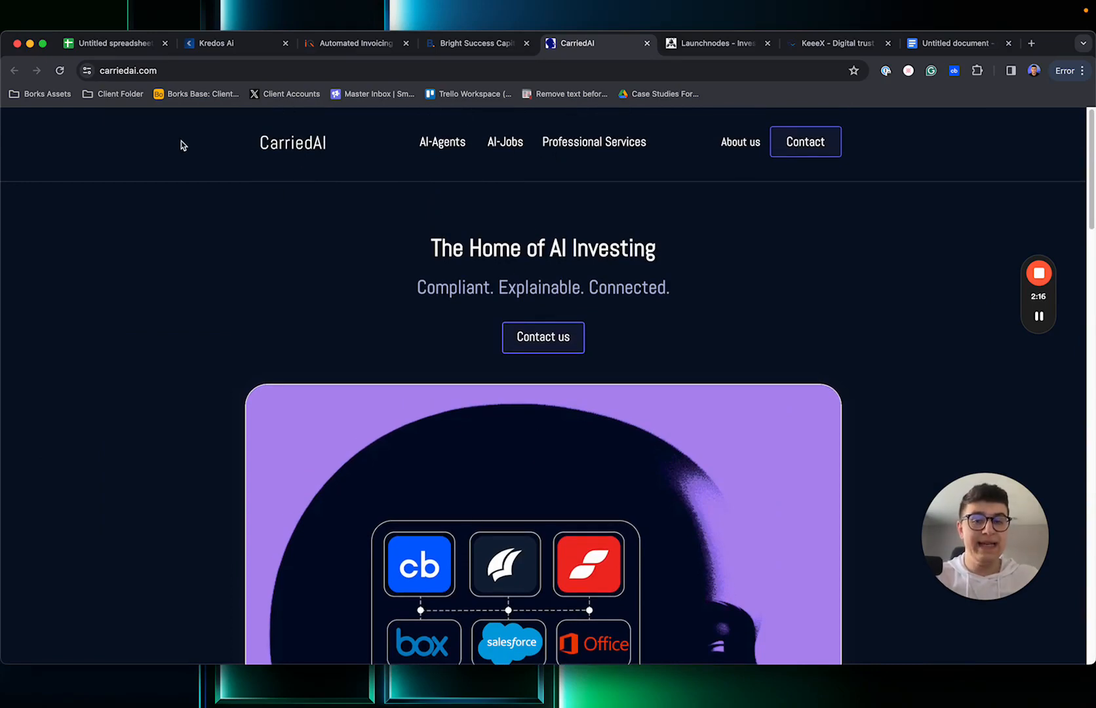
pyautogui.scroll(-20, 630, 169)
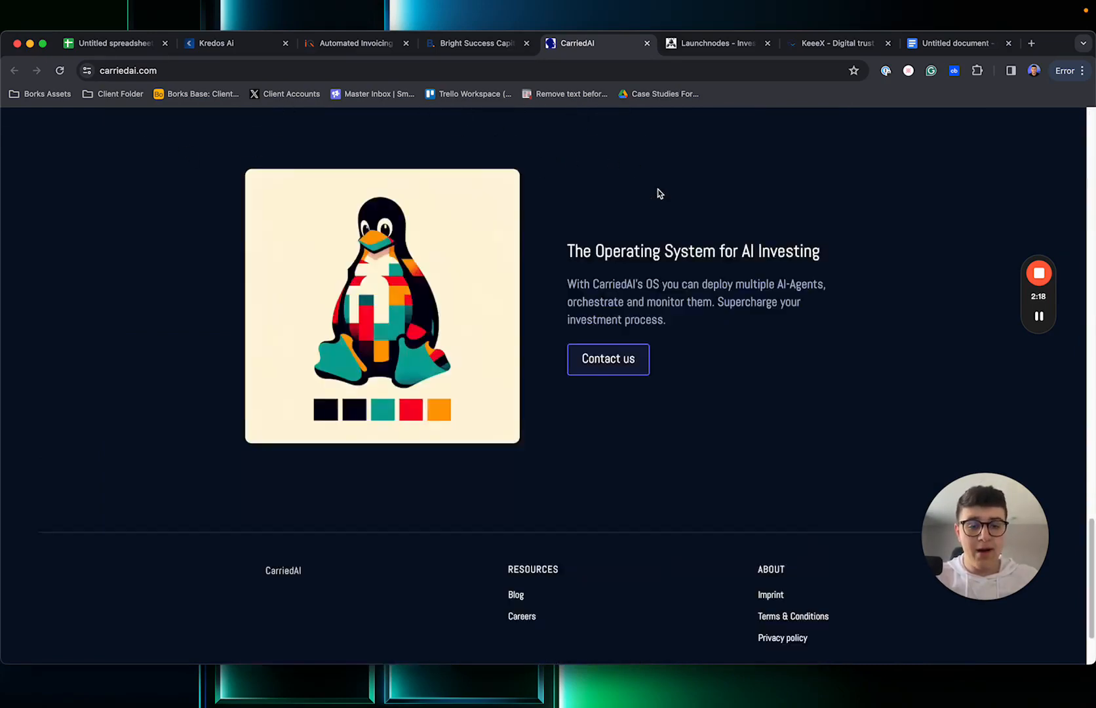
pyautogui.scroll(8, 418, 464)
# - Go through the Launchnodes website down to its footer and search the page for the word "blog"
pyautogui.click(694, 47)
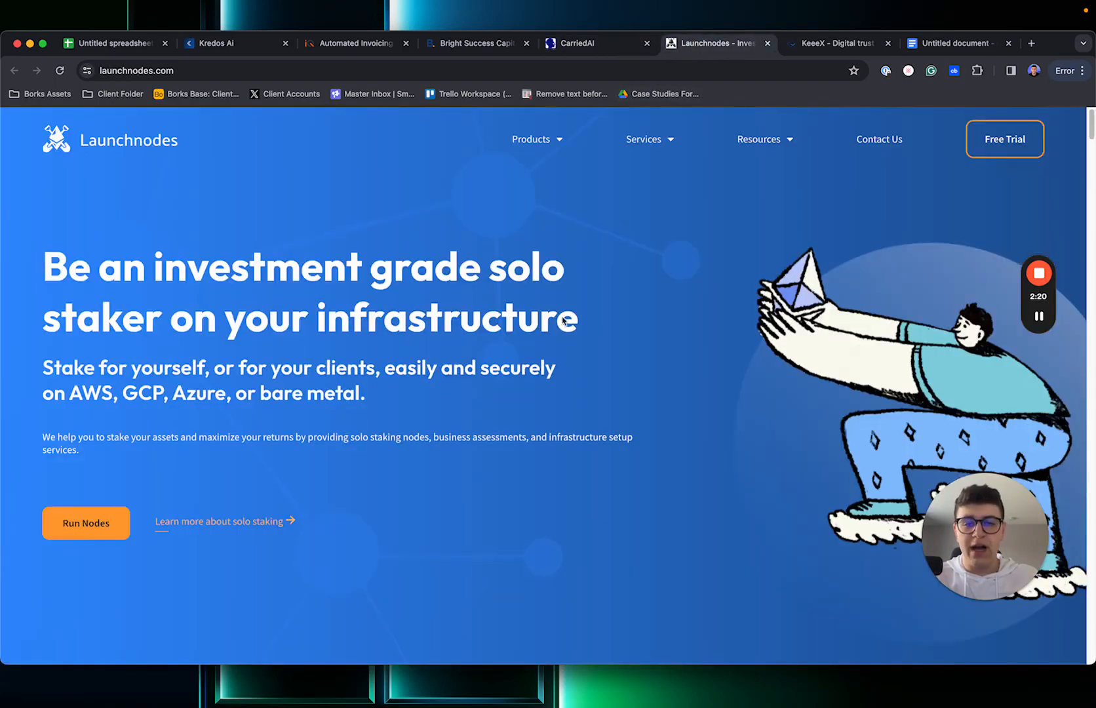
pyautogui.scroll(-5, 648, 299)
pyautogui.scroll(-15, 642, 298)
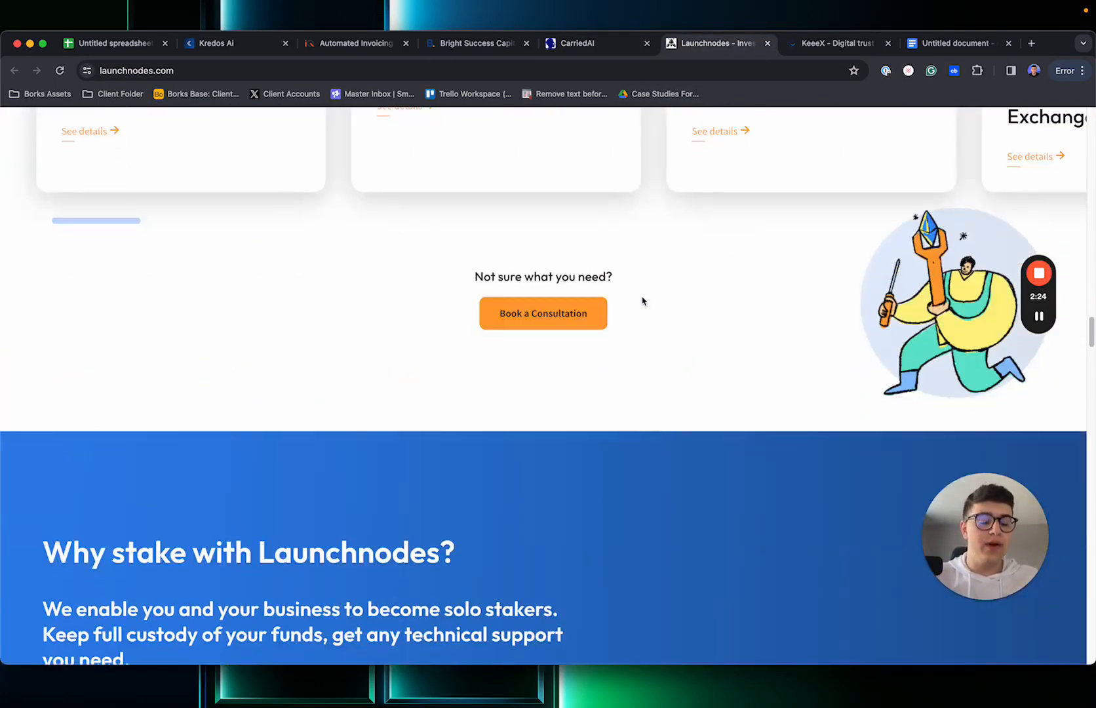
pyautogui.scroll(-15, 642, 300)
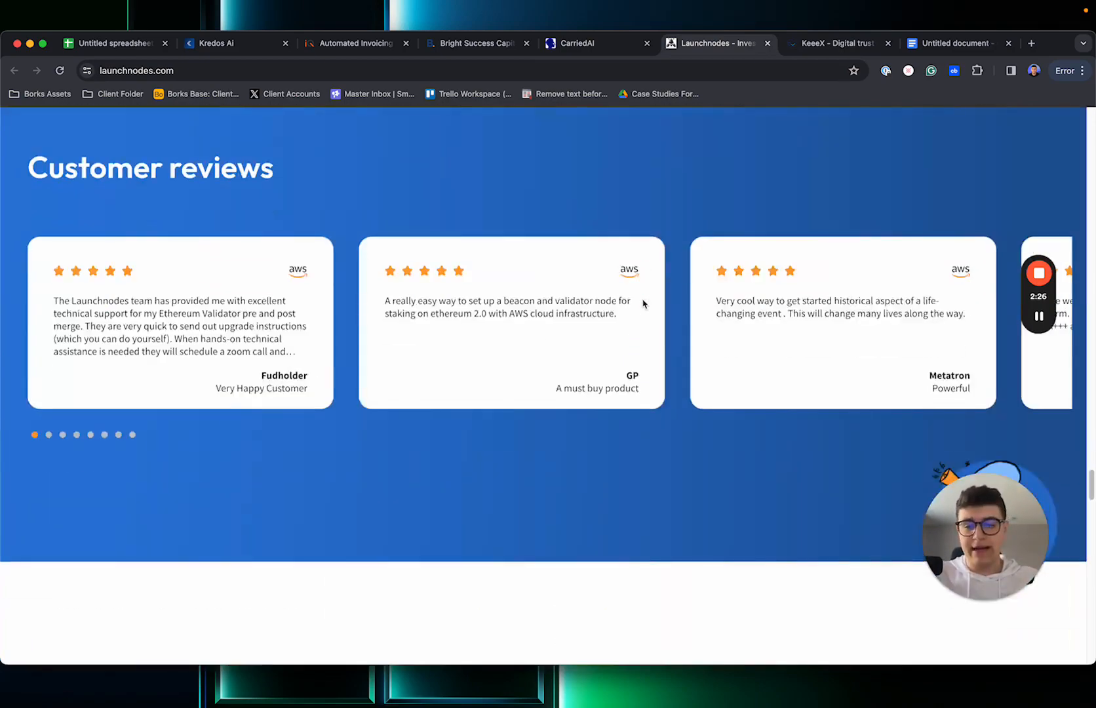
pyautogui.scroll(-15, 642, 304)
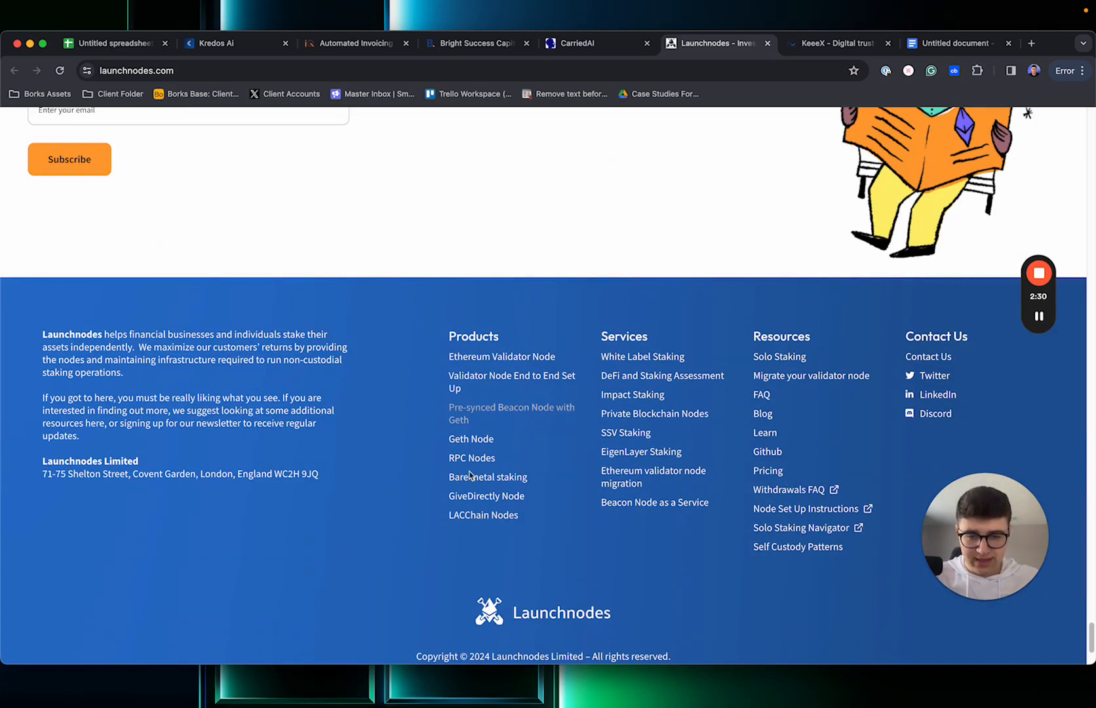
pyautogui.hotkey('ctrl', 'f')
pyautogui.write('blog')
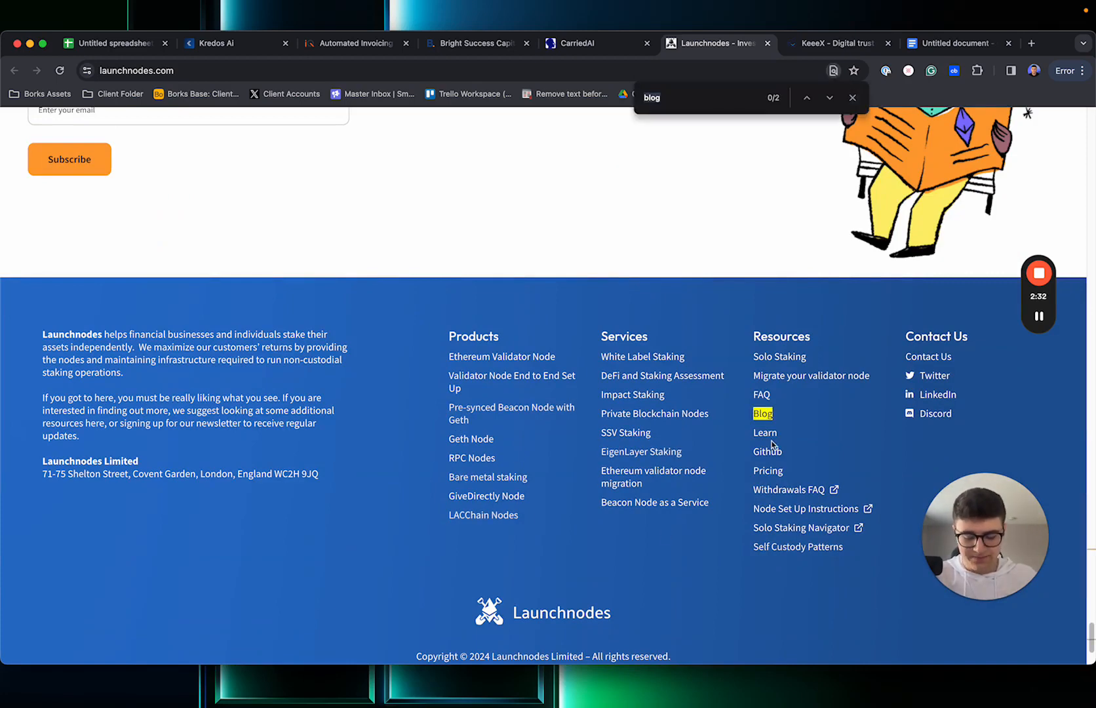
pyautogui.press('Return')
pyautogui.press('Return')
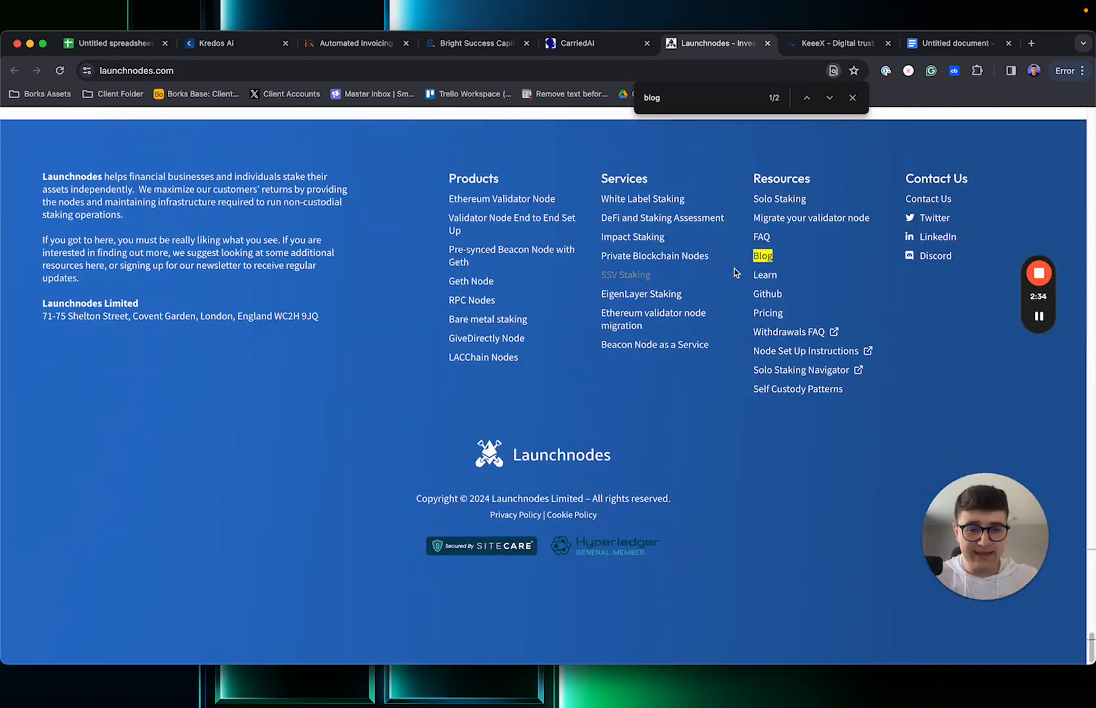
# - View the KeeeX website's navbar and the blog-check prompt in the untitled document, and return to the domain spreadsheet
pyautogui.click(829, 43)
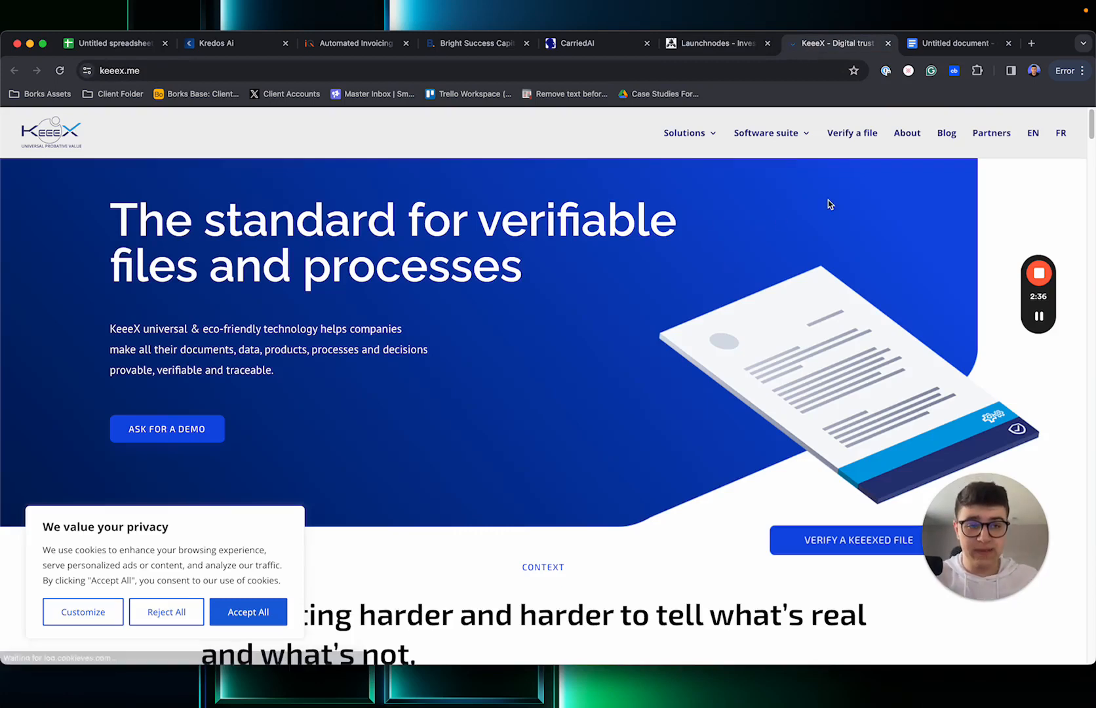
pyautogui.click(933, 51)
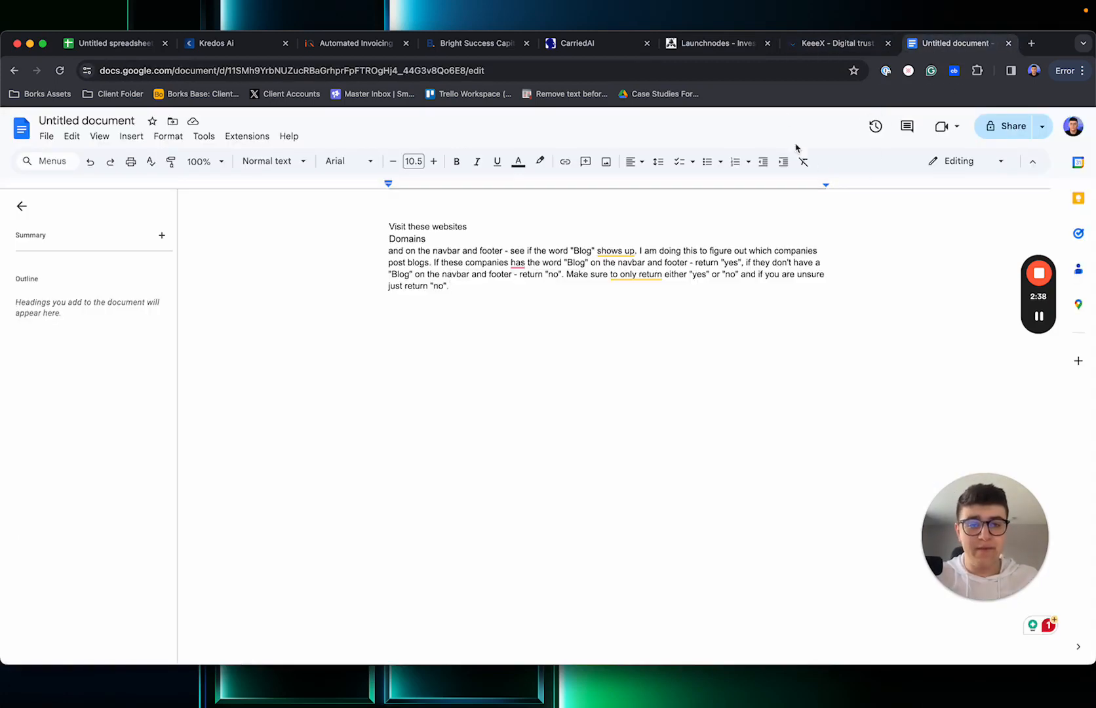
pyautogui.click(247, 47)
pyautogui.click(138, 46)
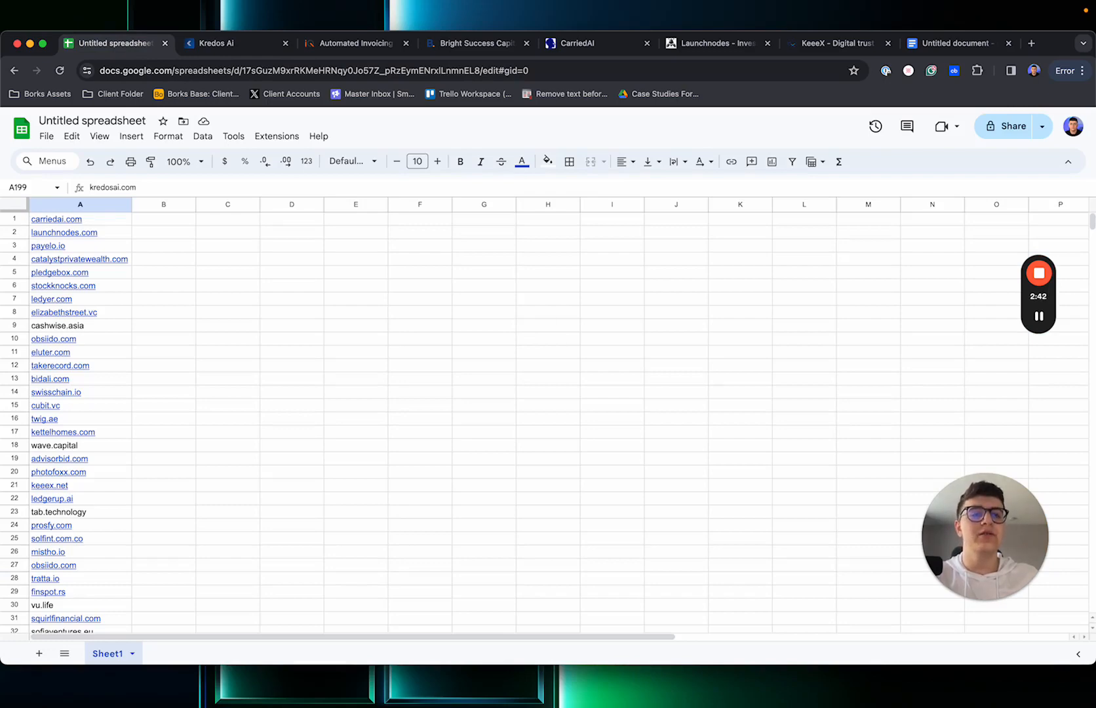
# - Switch to the other browser window, go to clay.com and log in to the Clay workspace
pyautogui.press('super+Tab')
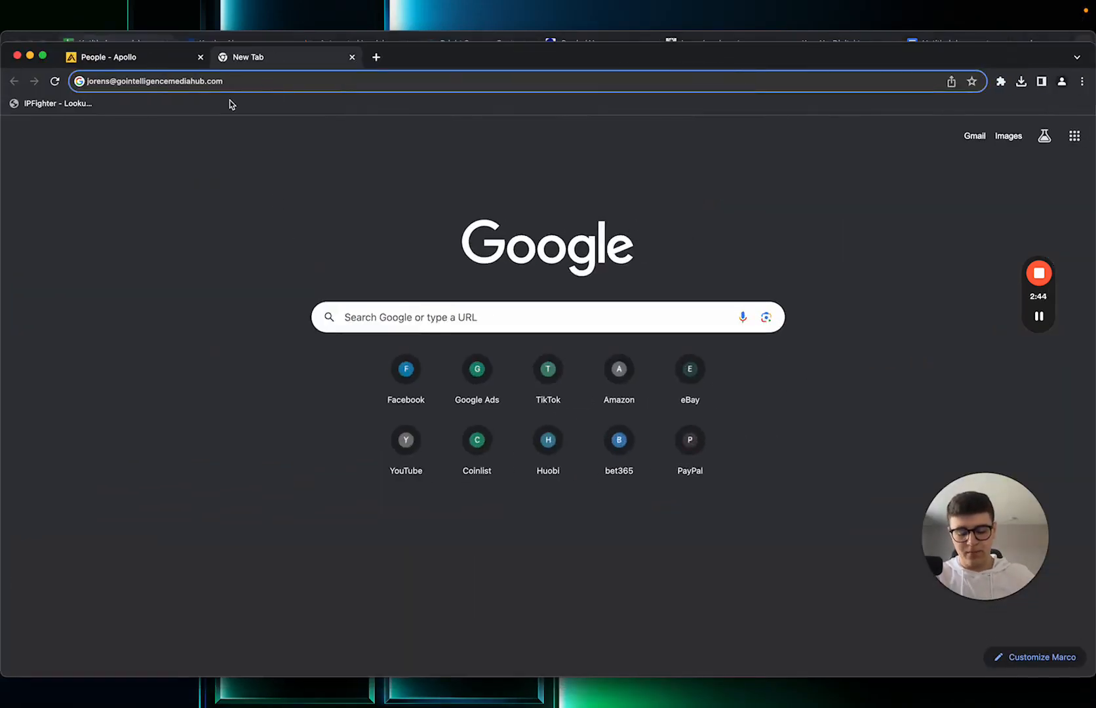
pyautogui.write('clay.com')
pyautogui.press('Return')
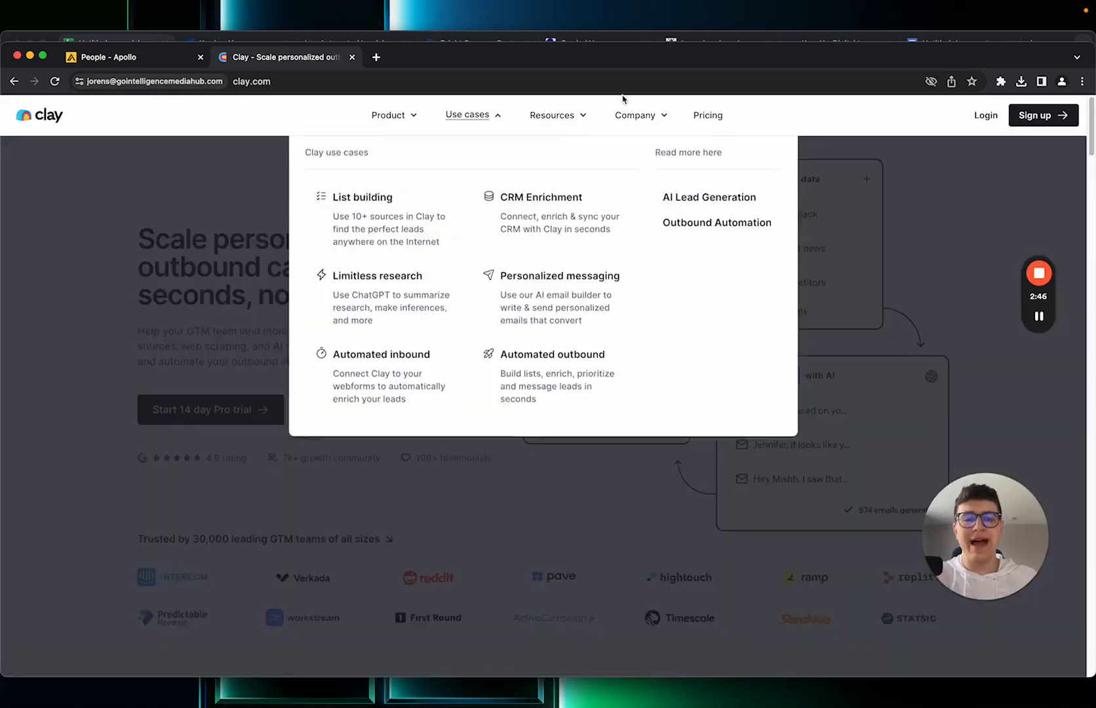
pyautogui.click(983, 116)
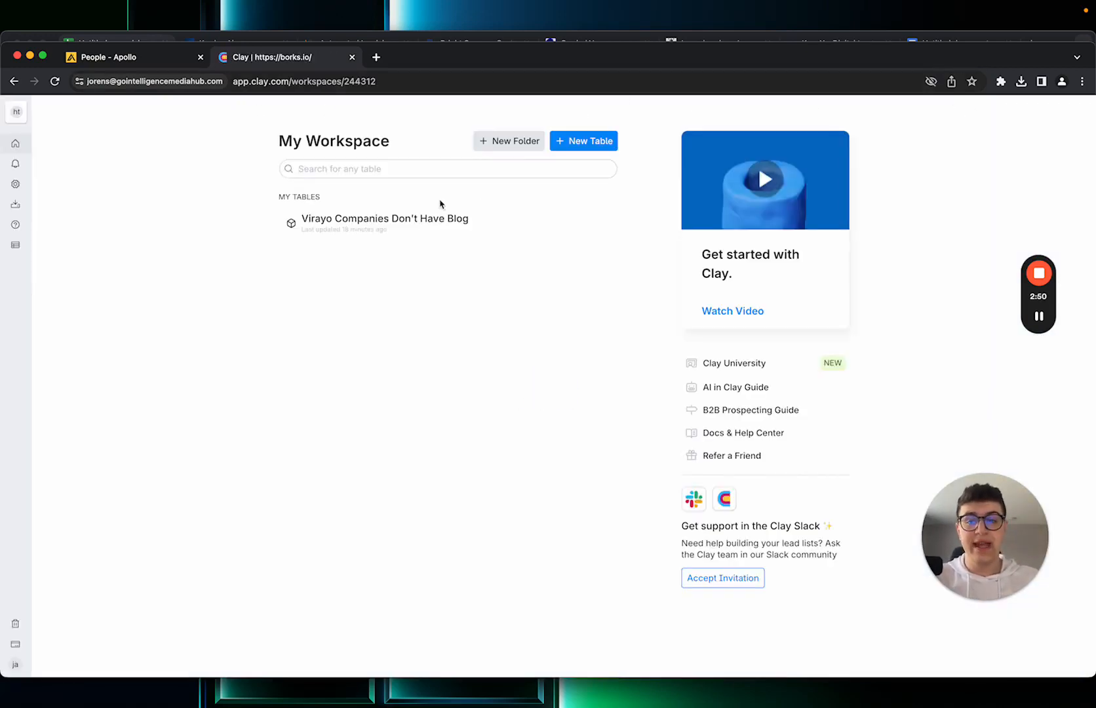
# - Start a new table in Clay, and download the domain spreadsheet from Google Sheets as a CSV file
pyautogui.click(576, 144)
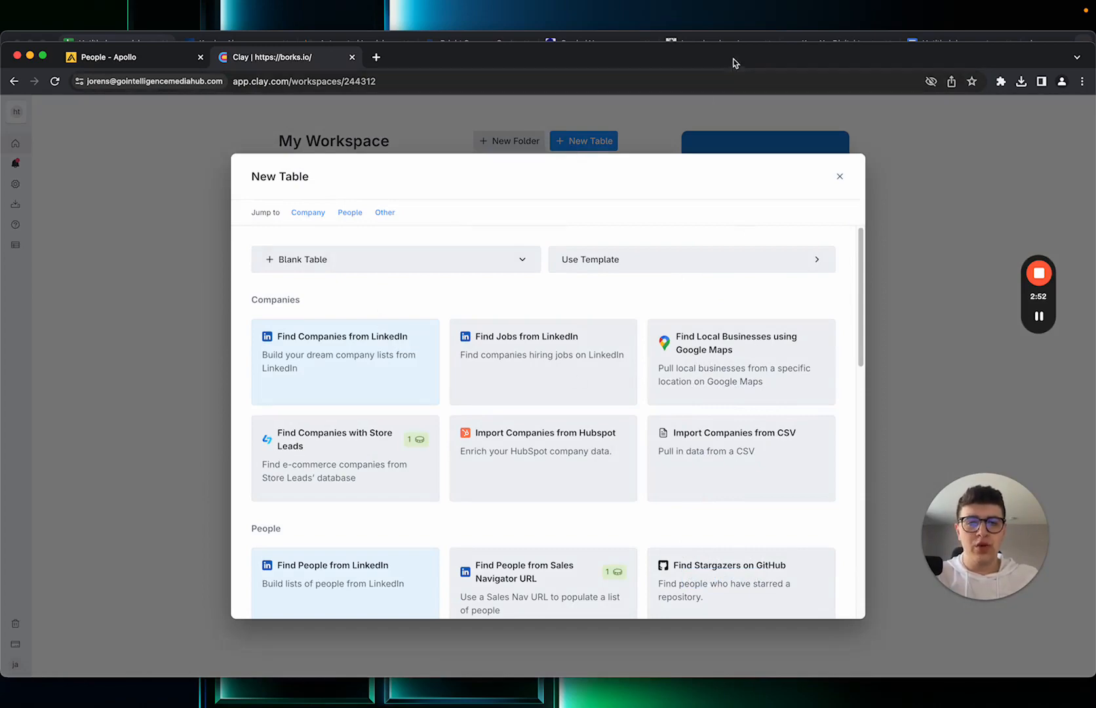
pyautogui.click(1037, 38)
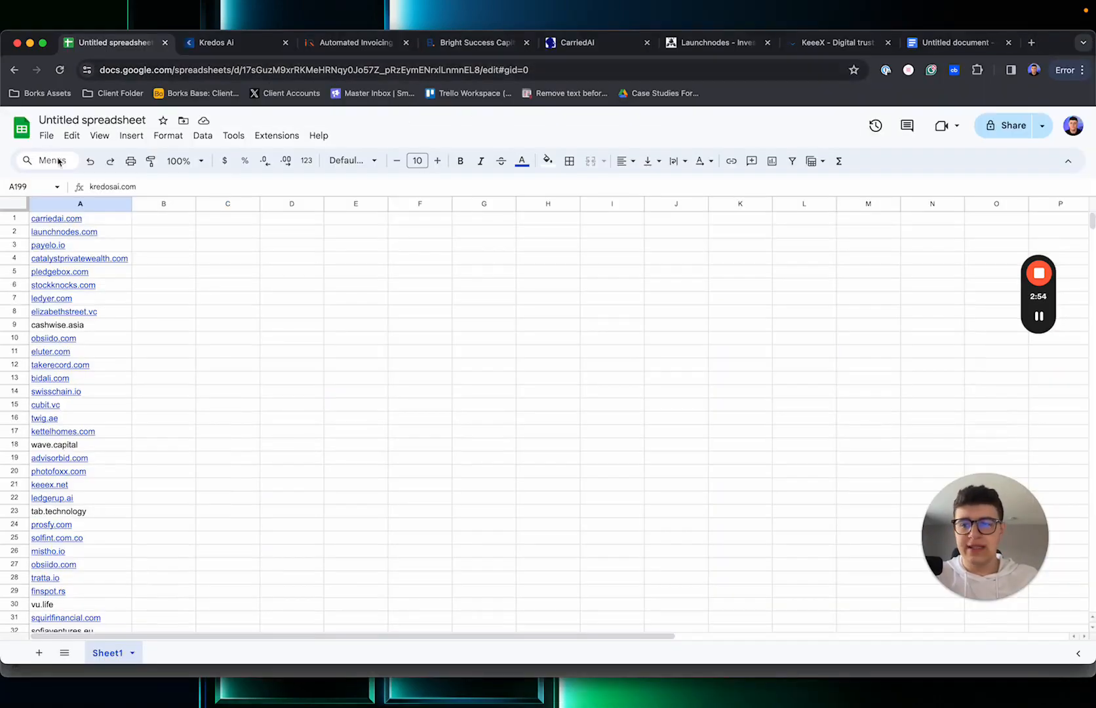
pyautogui.click(46, 135)
pyautogui.moveTo(93, 289)
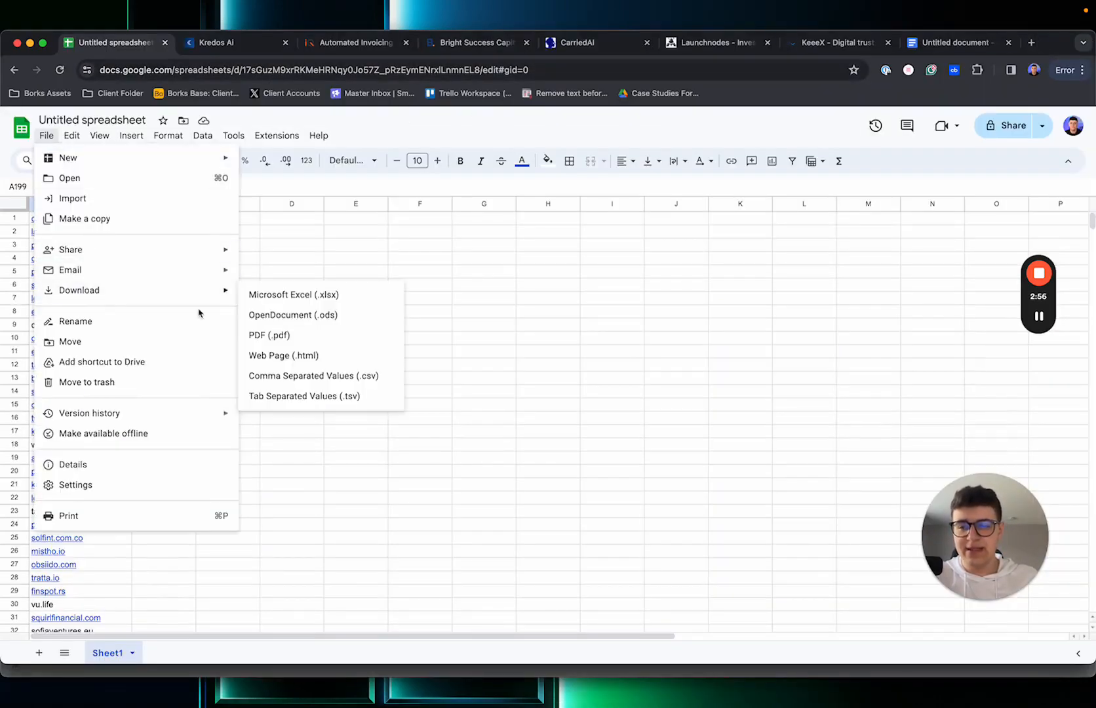
pyautogui.click(359, 378)
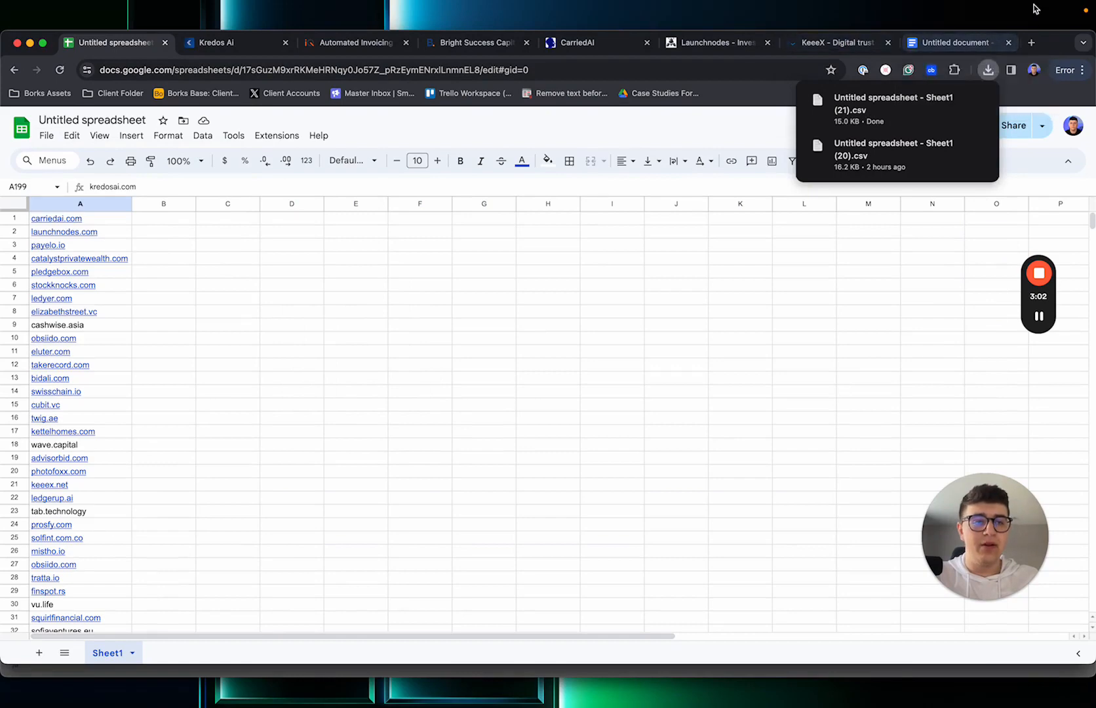
# - Return to Clay and import the companies from "Untitled spreadsheet - Sheet1 (21).csv", using its first row as column names
pyautogui.press('super+grave')
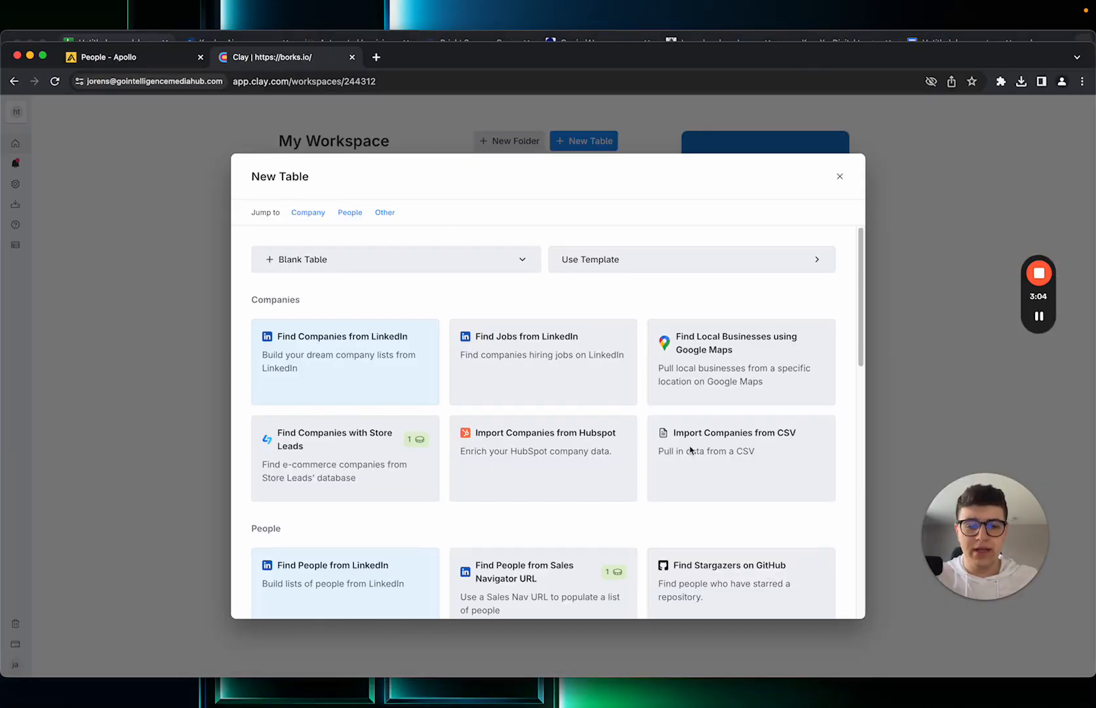
pyautogui.click(691, 450)
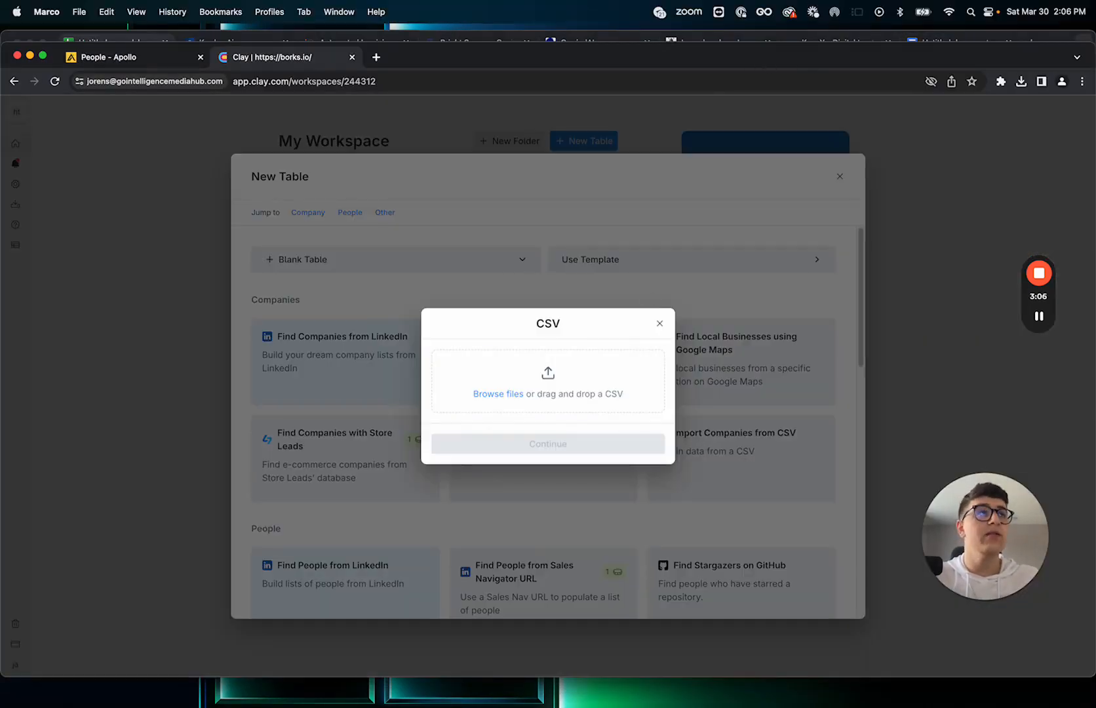
pyautogui.moveTo(875, 3); pyautogui.dragTo(576, 386)
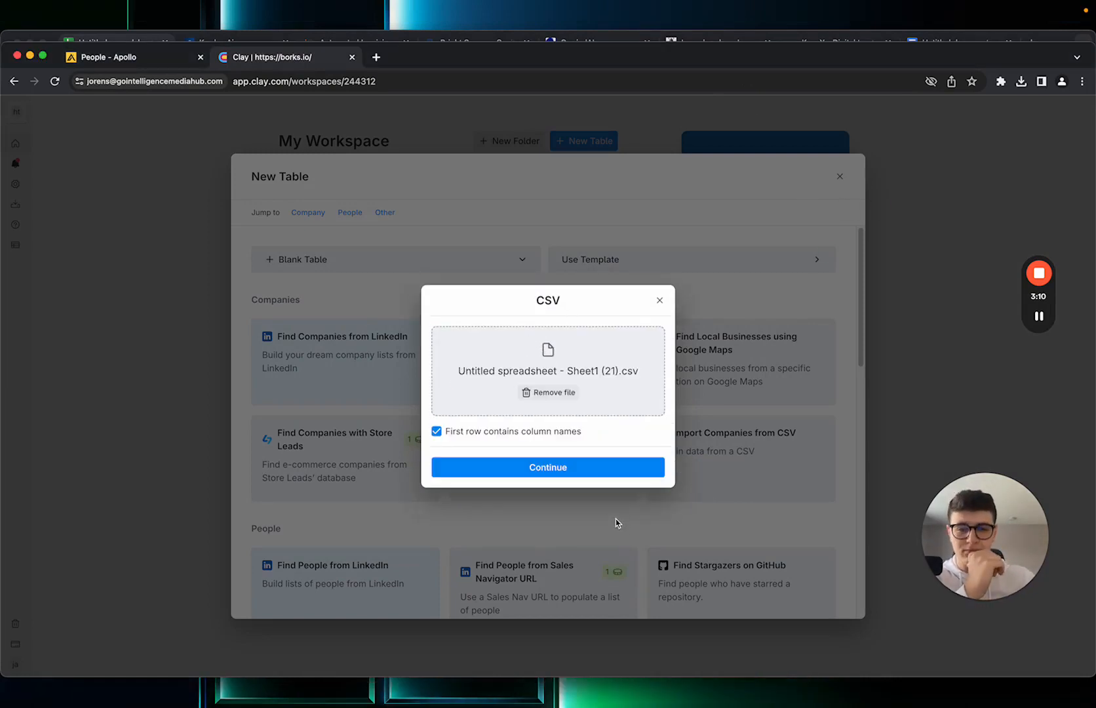
pyautogui.click(567, 469)
pyautogui.click(568, 455)
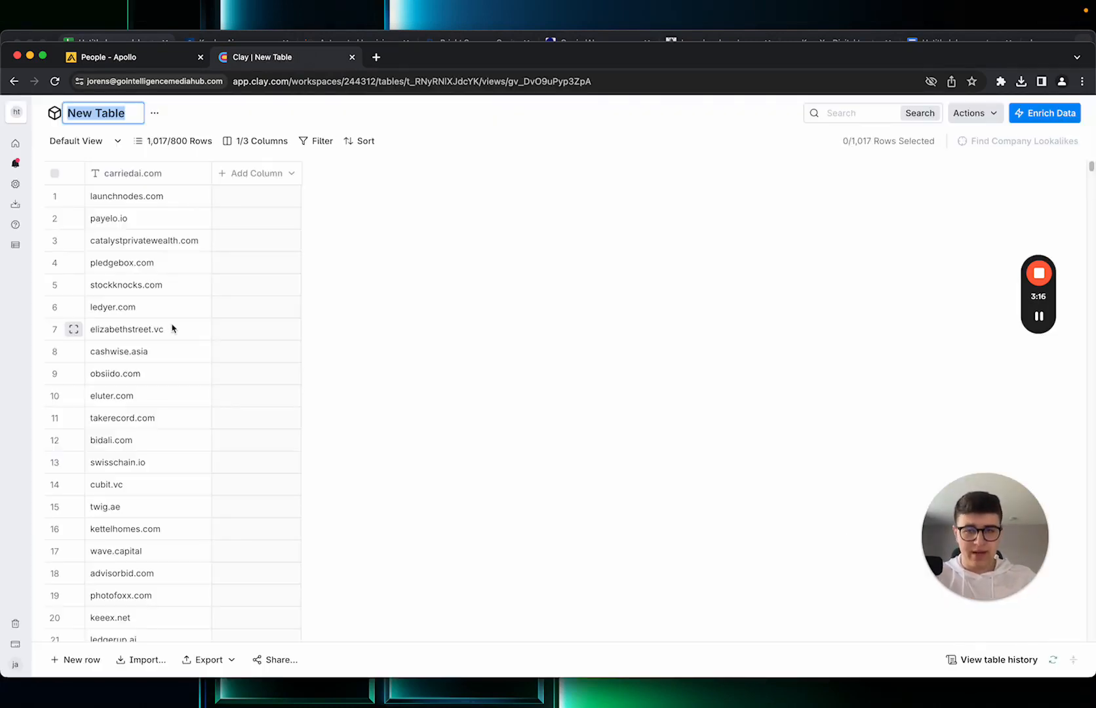
# - Name the new table "Fintech Companies W/O Blogs"
pyautogui.write('Fint')
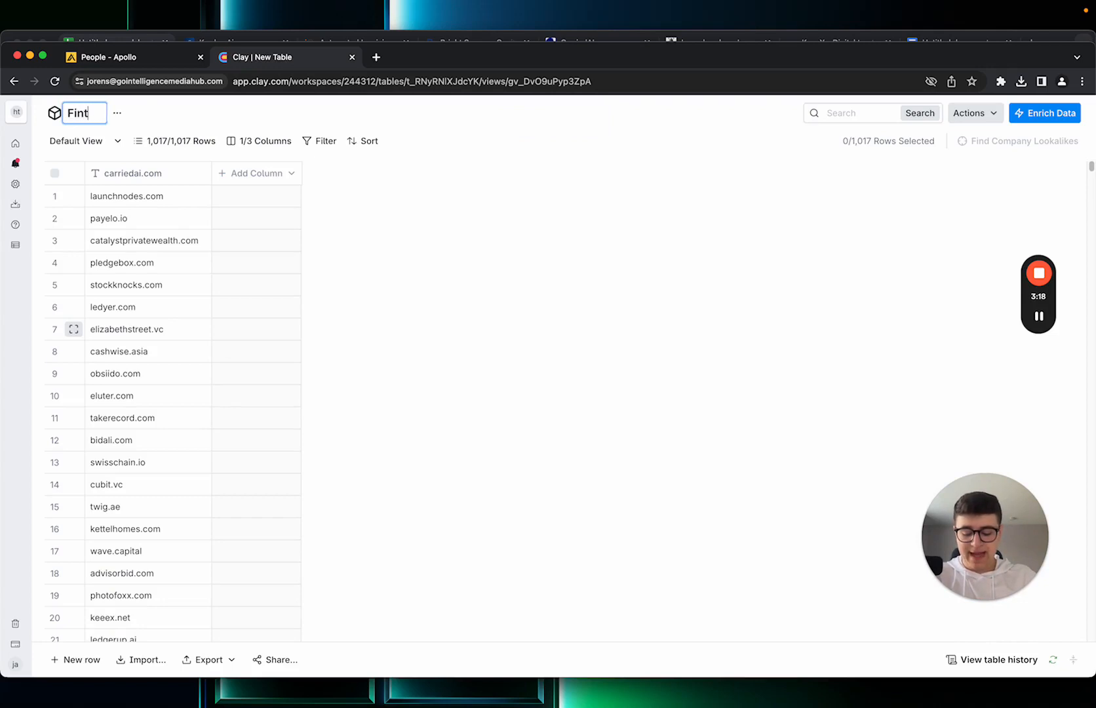
pyautogui.write('ech Companies ')
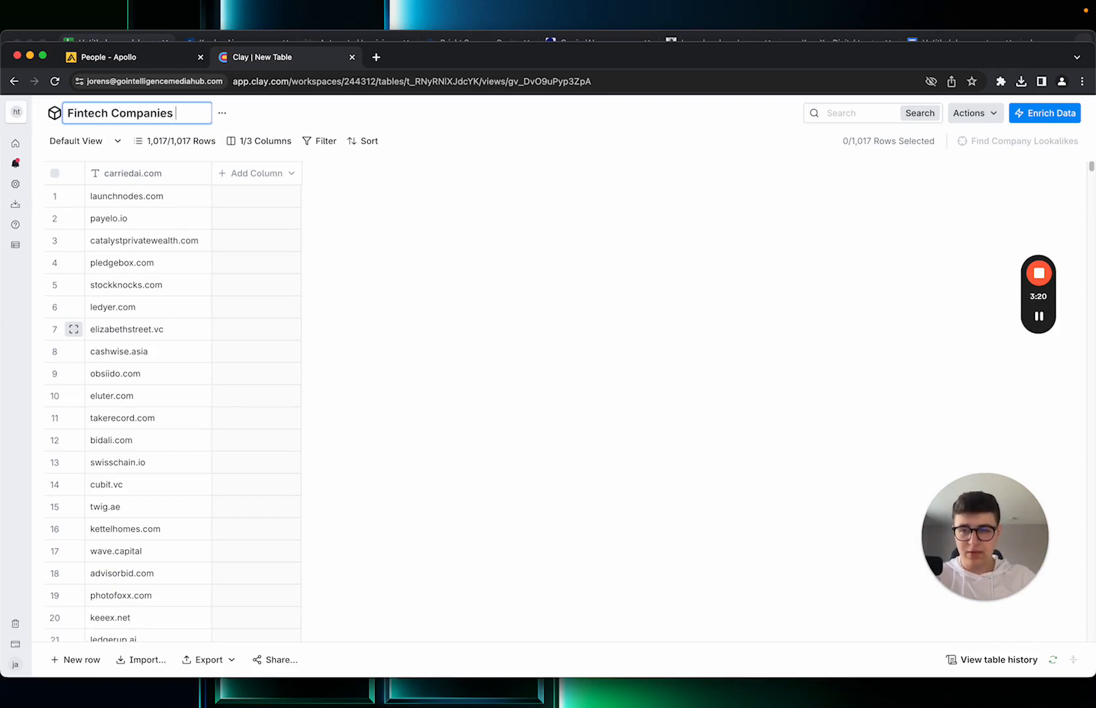
pyautogui.write('W/')
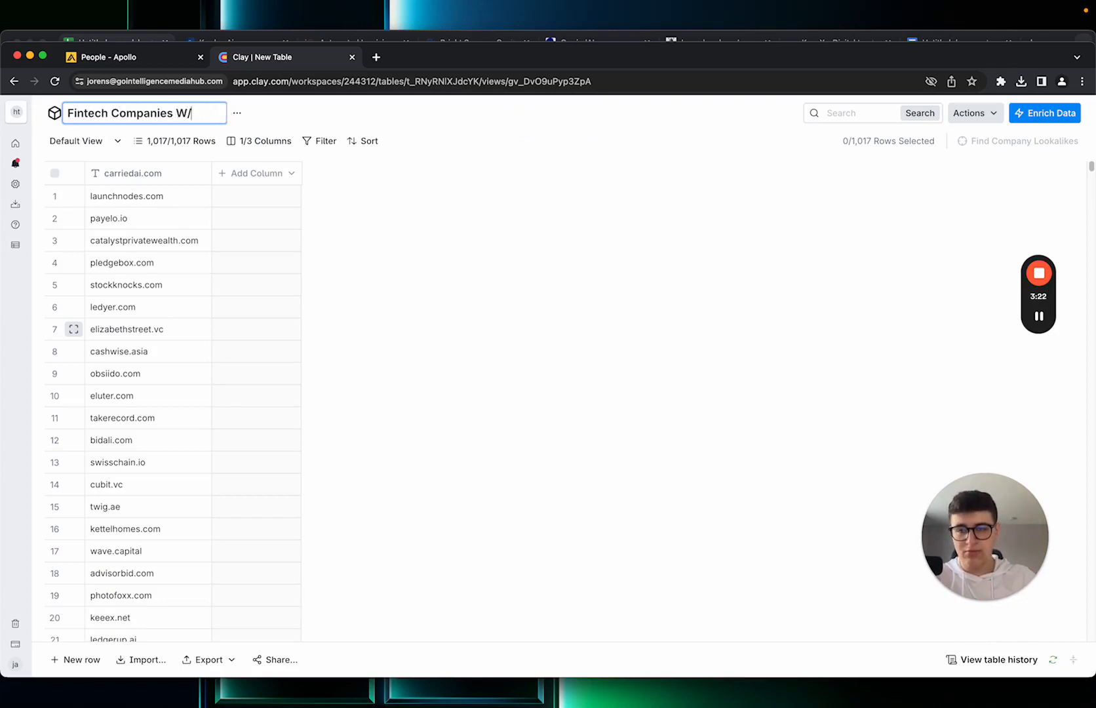
pyautogui.write('O Blogs')
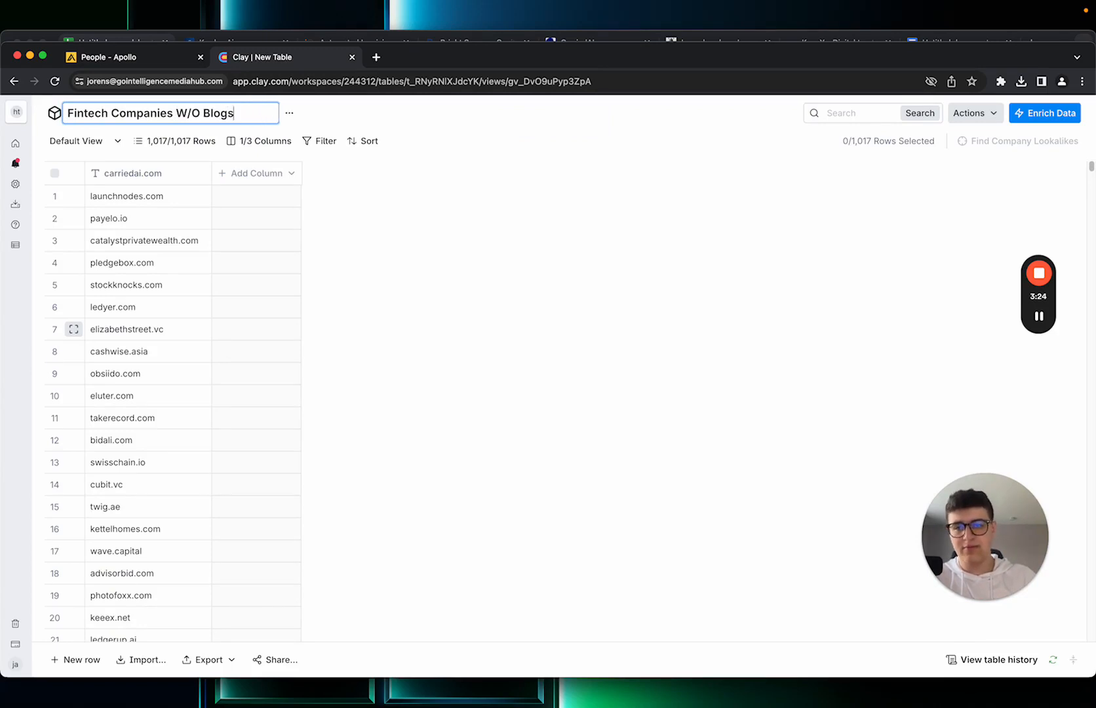
pyautogui.press('Return')
# - Rename the imported carriedai.com column to "Domains" and leave its data type settings as they are
pyautogui.click(161, 177)
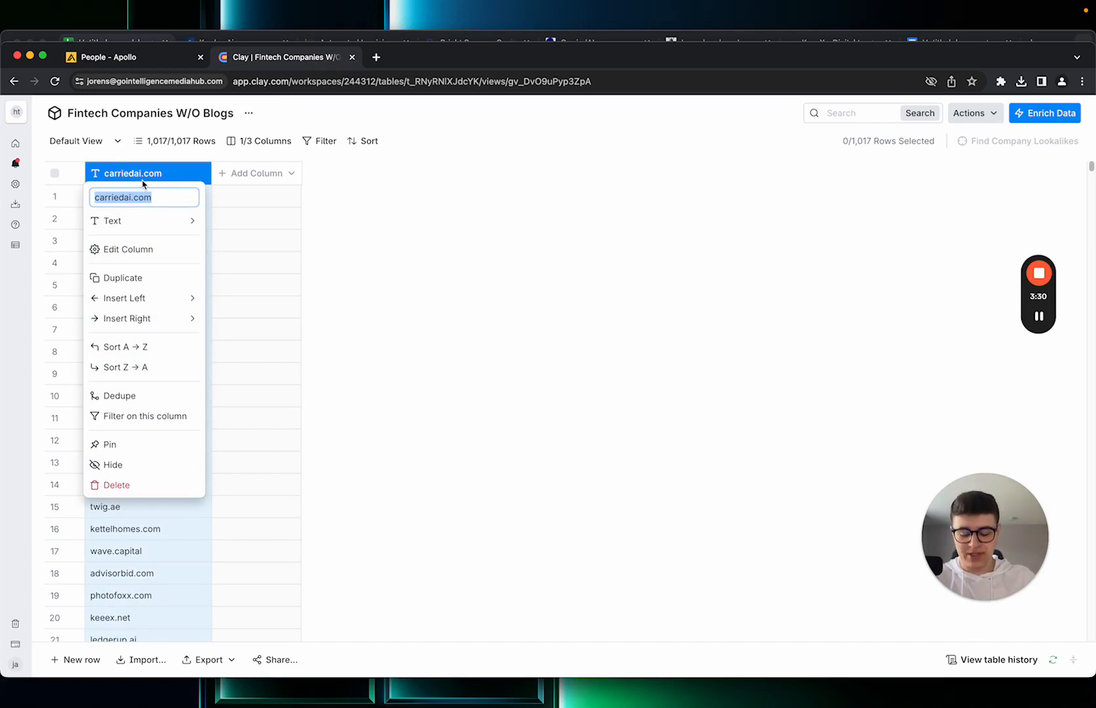
pyautogui.write('FDo')
pyautogui.press('BackSpace')
pyautogui.press('BackSpace')
pyautogui.press('BackSpace')
pyautogui.write('Domains')
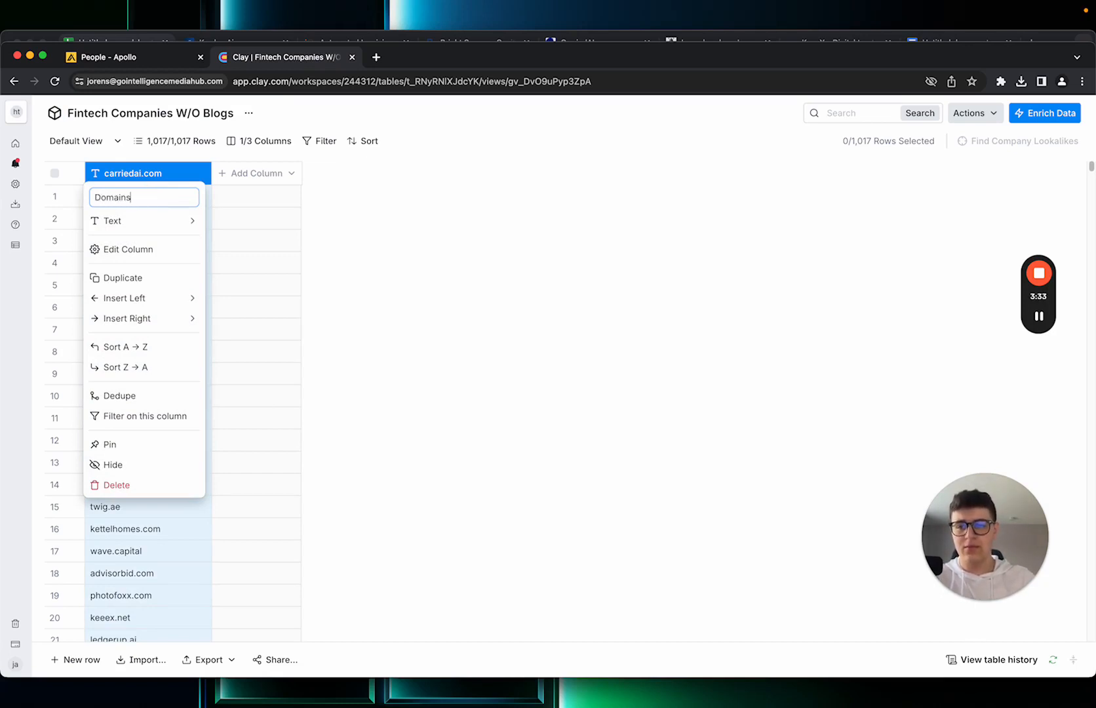
pyautogui.doubleClick(144, 175)
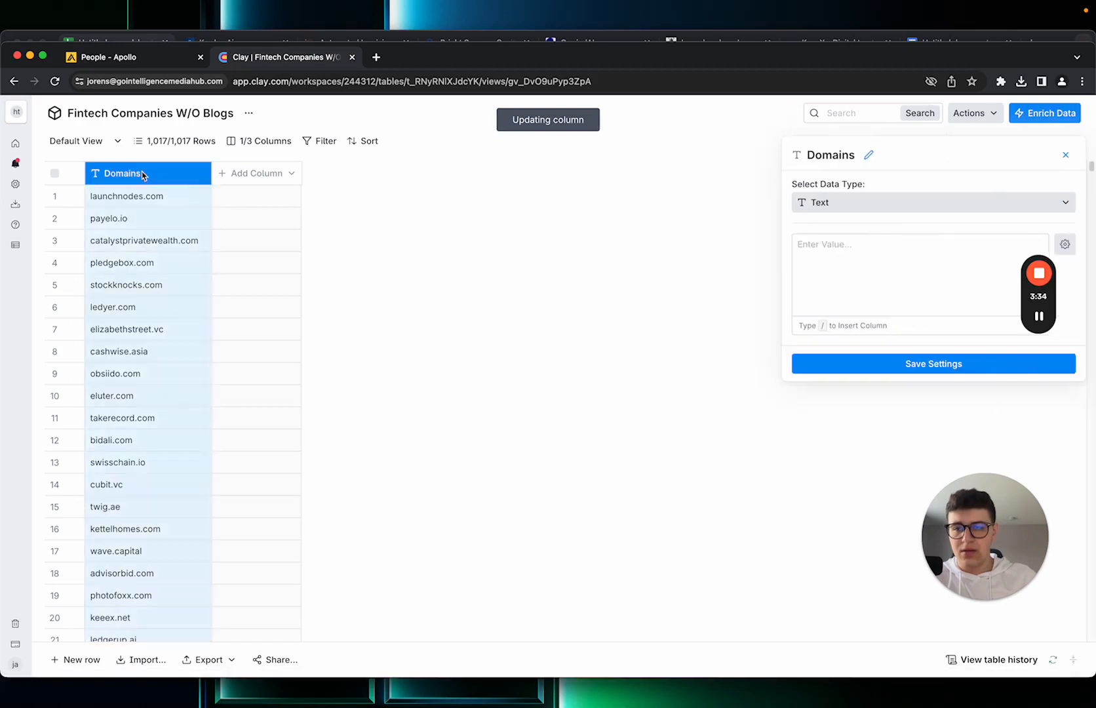
pyautogui.click(1065, 155)
# - Check through the imported domain rows and add a Claygent (AI Web Scraper) enrichment to the table
pyautogui.scroll(-20, 562, 287)
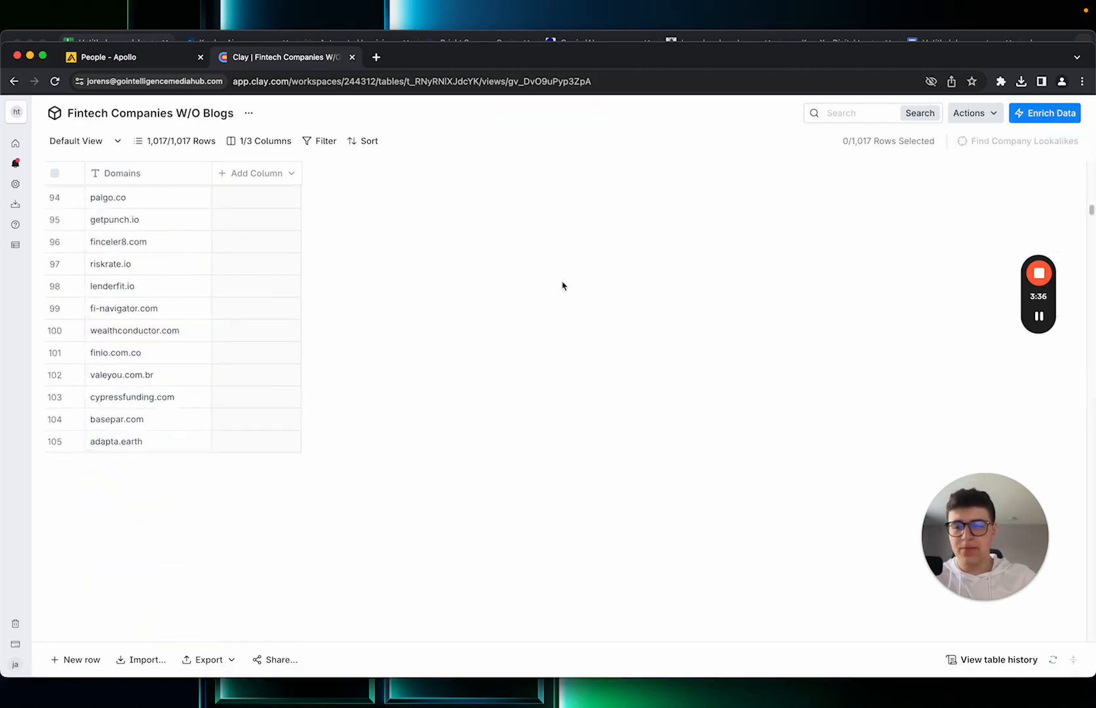
pyautogui.scroll(20, 203, 196)
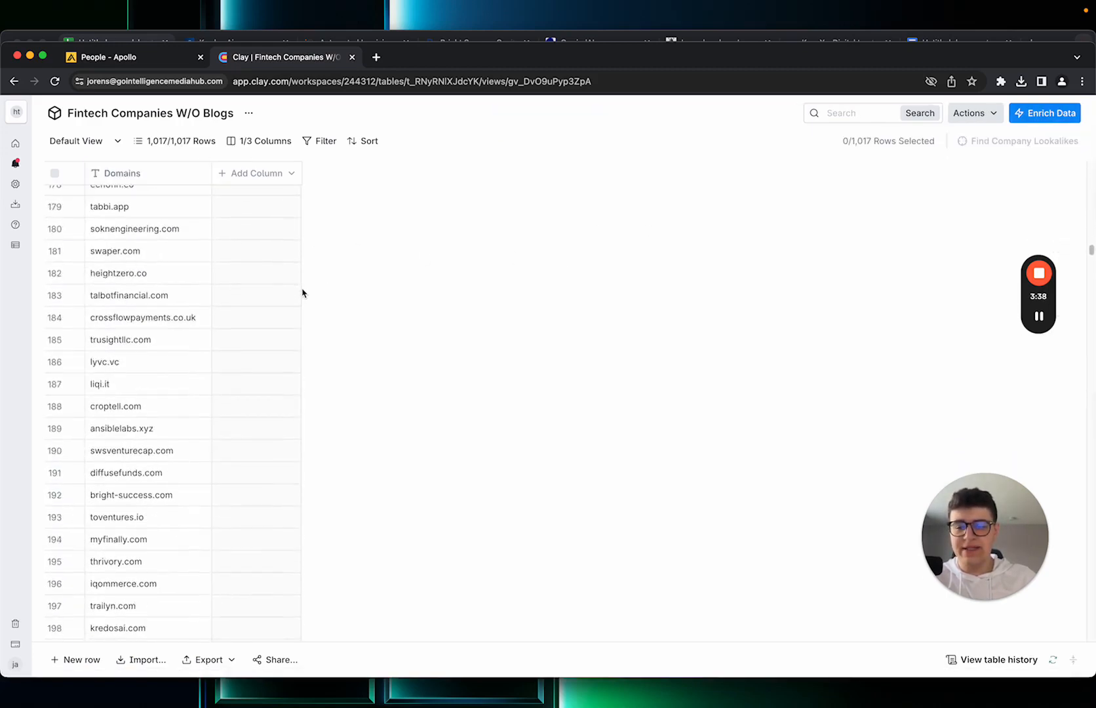
pyautogui.scroll(20, 227, 259)
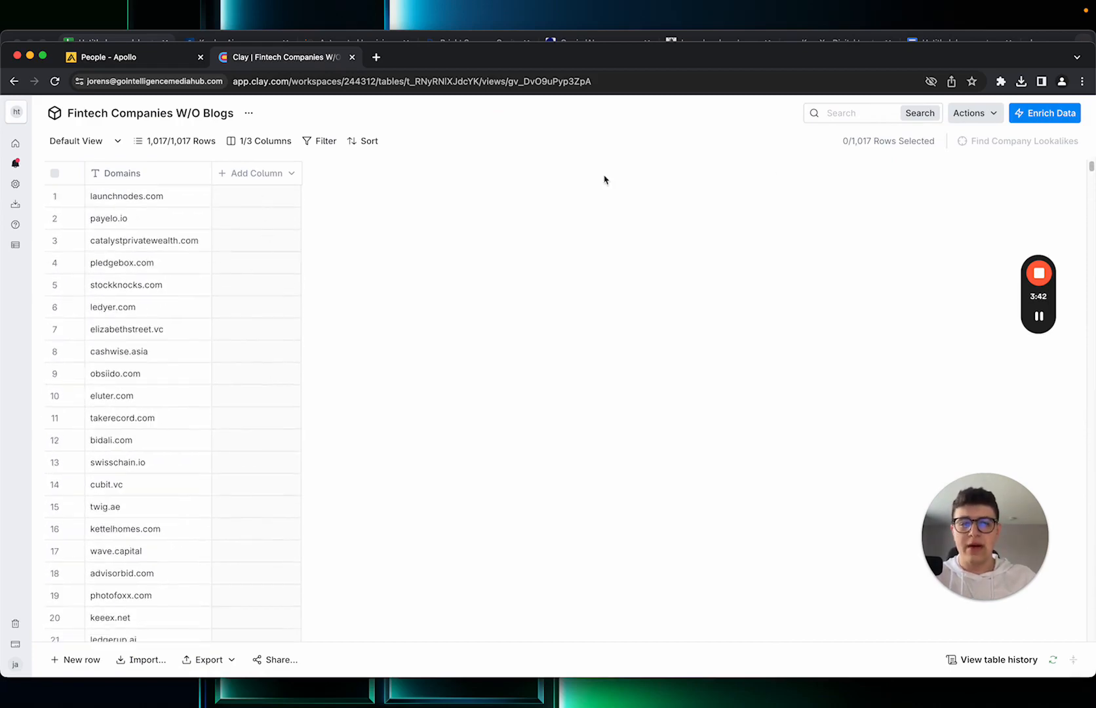
pyautogui.click(1041, 118)
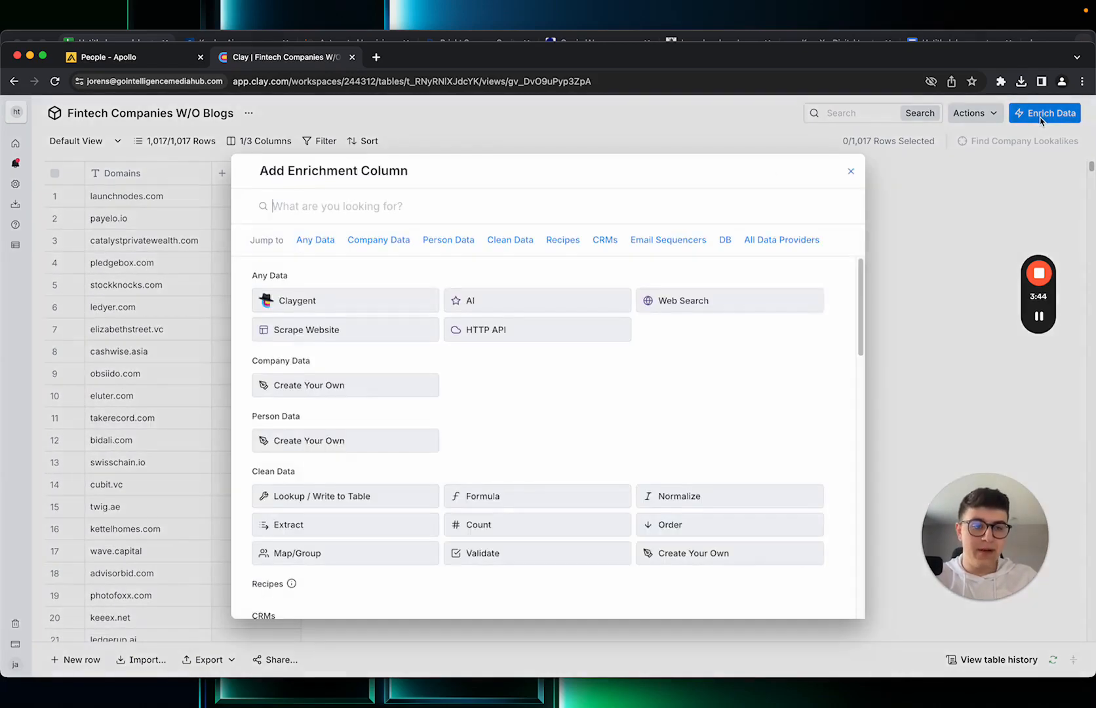
pyautogui.click(298, 369)
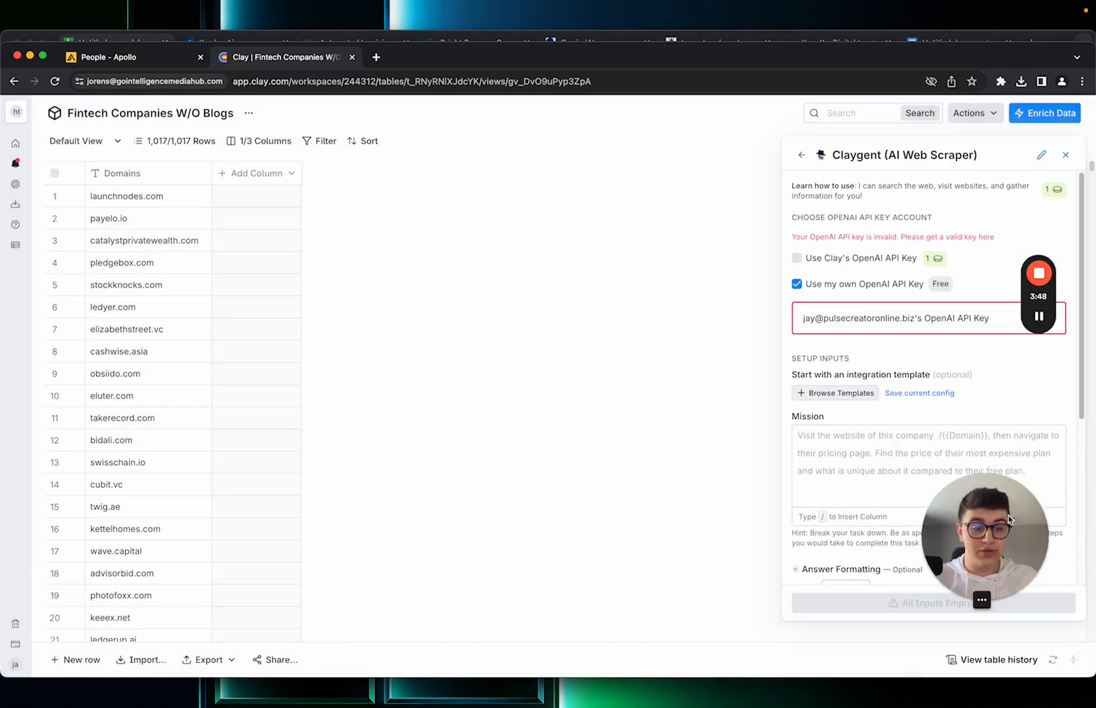
# - Choose the saved OpenAI API key account ending in "(1)" for the Claygent enrichment
pyautogui.moveTo(1007, 515); pyautogui.dragTo(105, 511)
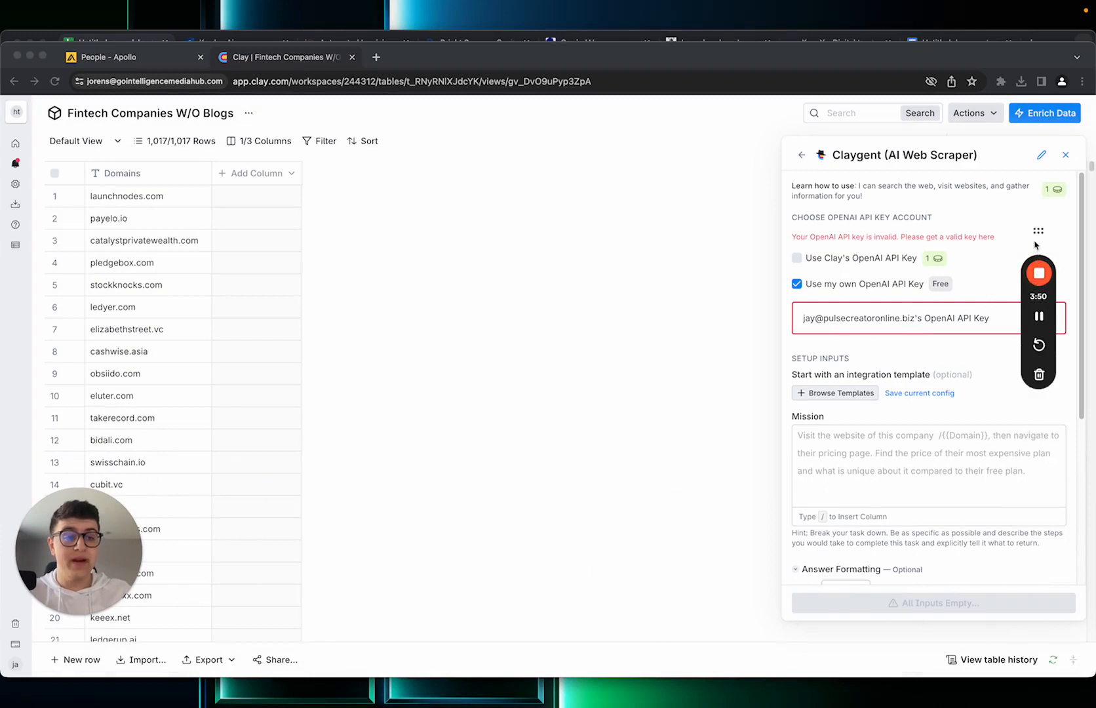
pyautogui.moveTo(1023, 283); pyautogui.dragTo(6, 186)
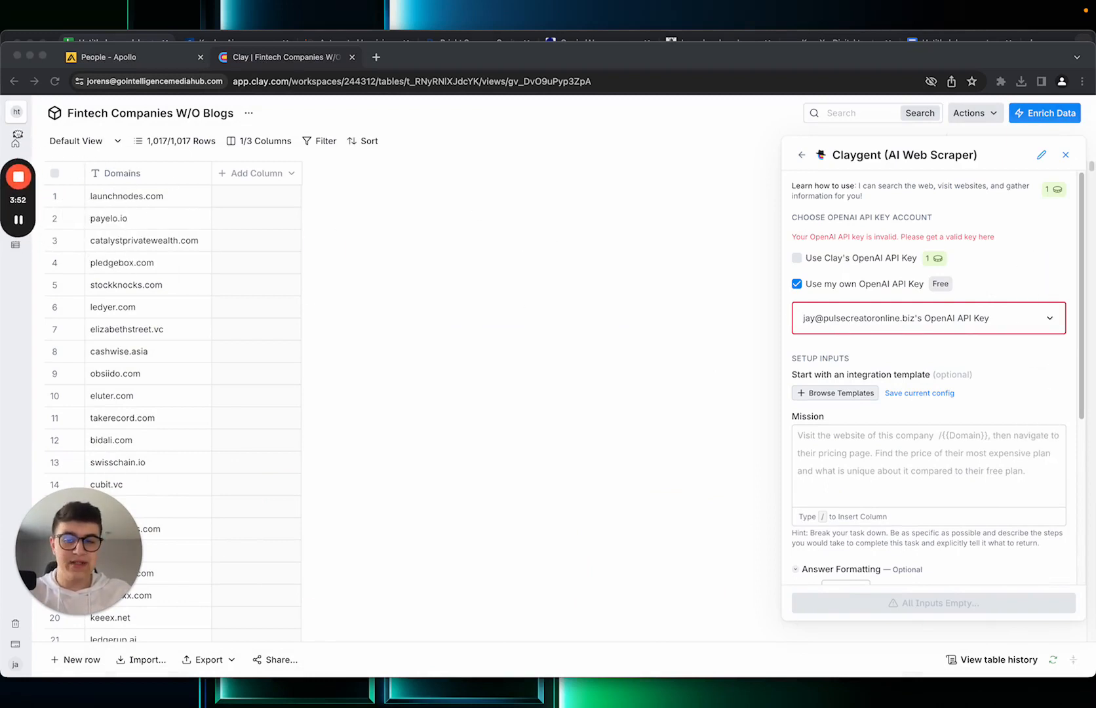
pyautogui.click(962, 320)
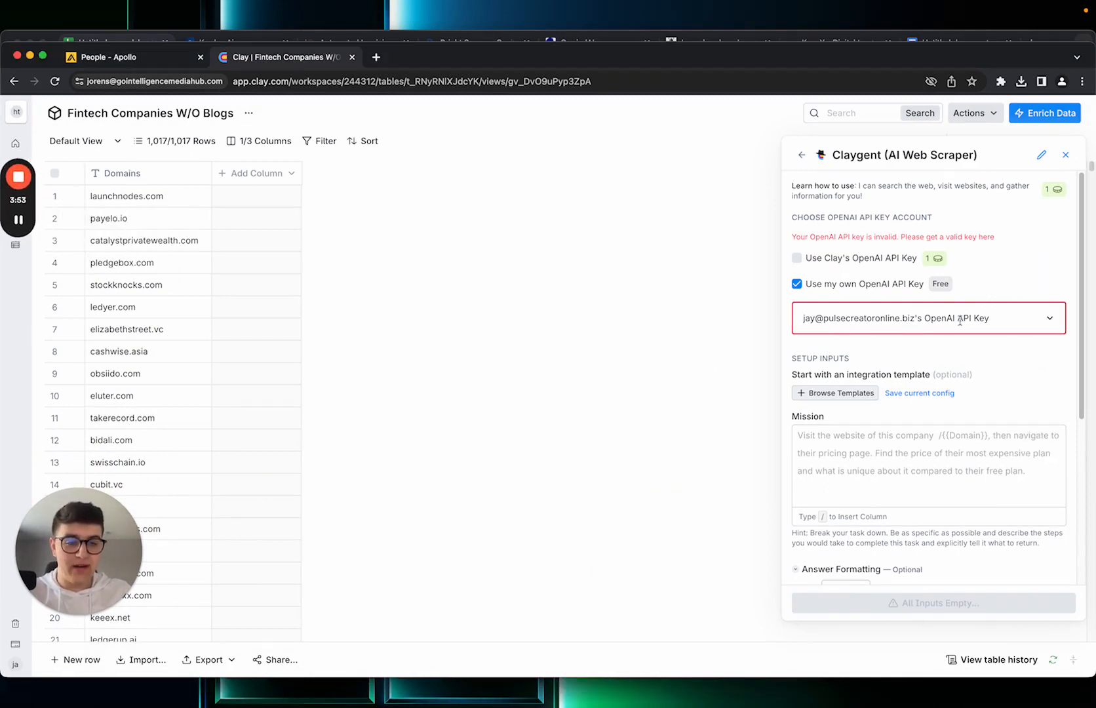
pyautogui.click(878, 324)
pyautogui.click(880, 371)
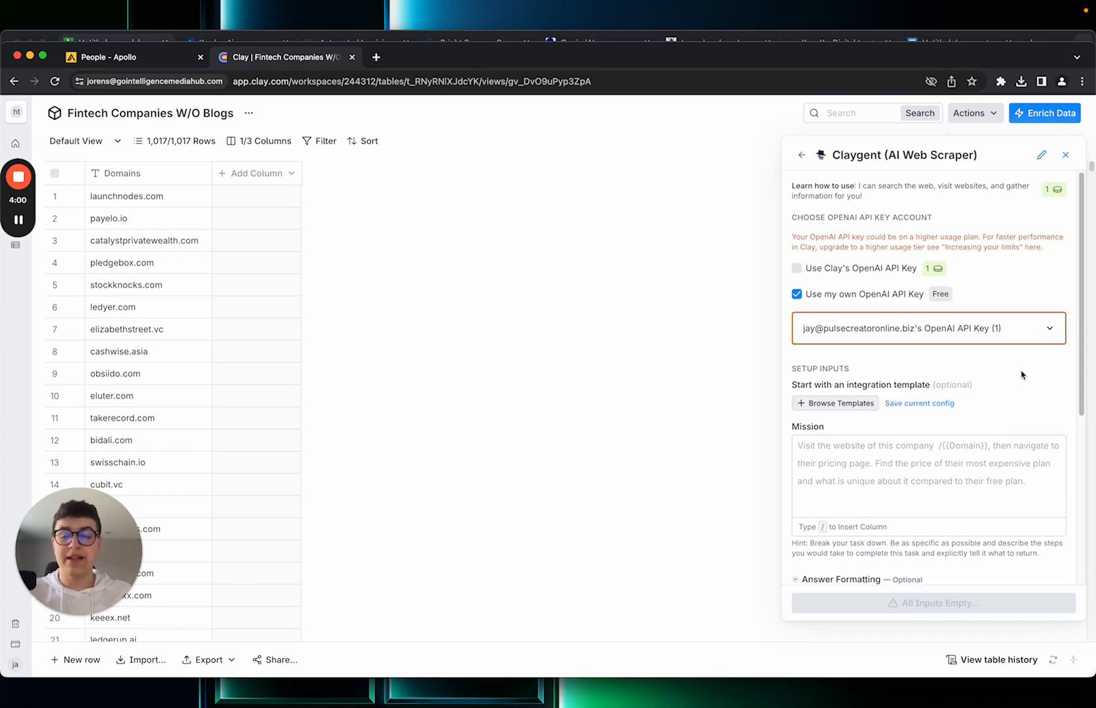
# - Copy the whole blog-check prompt from the untitled Google document and paste it as Claygent's mission
pyautogui.scroll(-1, 993, 372)
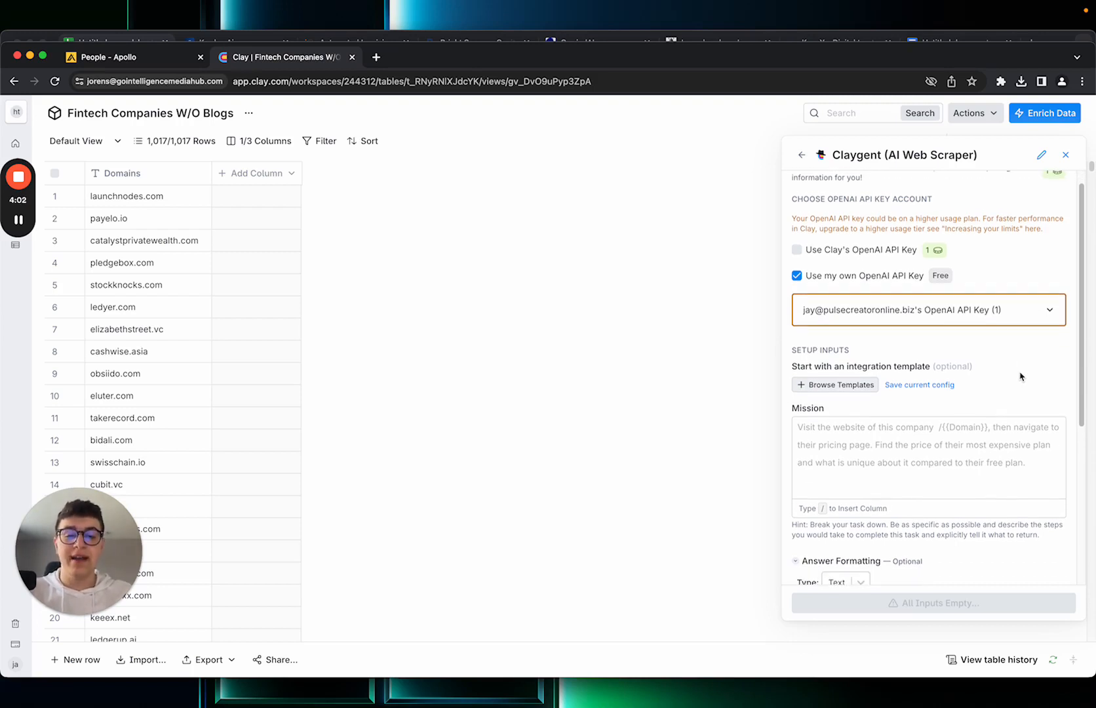
pyautogui.moveTo(978, 56)
pyautogui.mouseDown()
pyautogui.moveTo(981, 46)
pyautogui.moveTo(974, 62)
pyautogui.mouseUp()
pyautogui.click(968, 42)
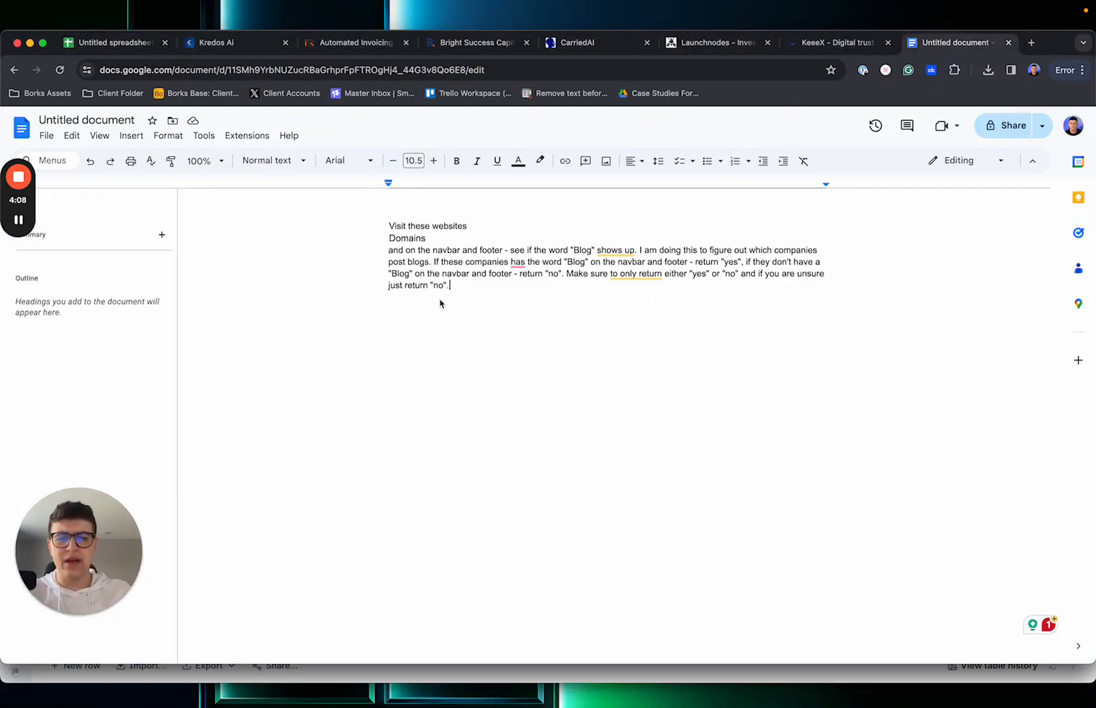
pyautogui.moveTo(512, 315); pyautogui.dragTo(318, 218)
pyautogui.press('super+c')
pyautogui.press('super+w')
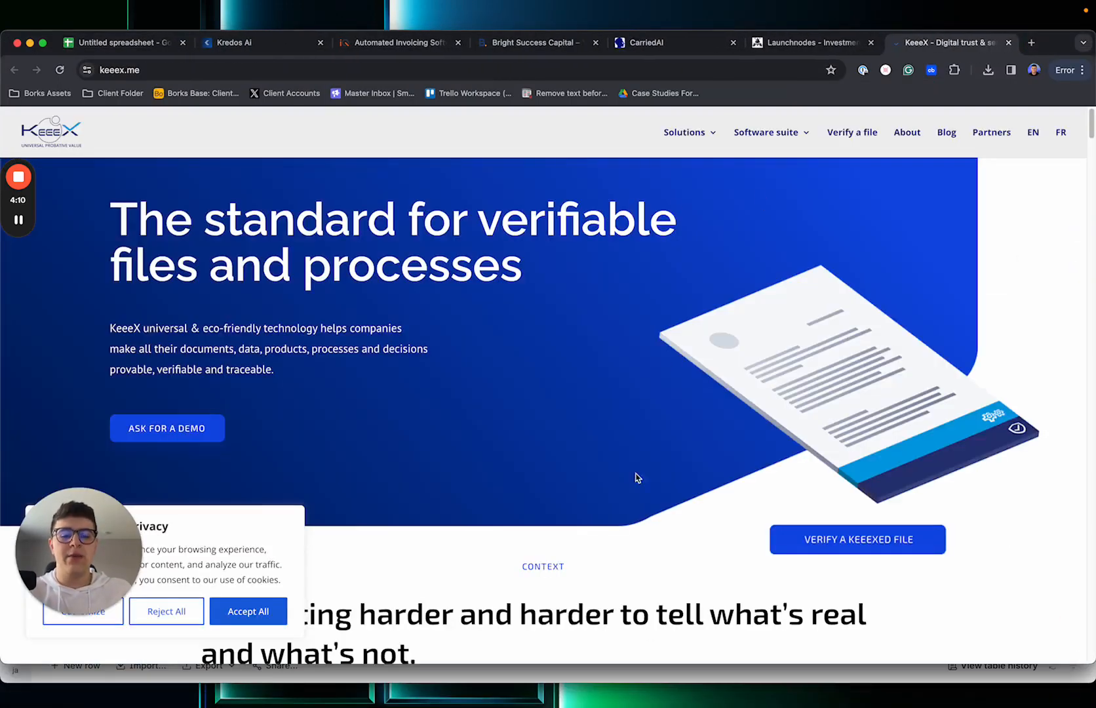
pyautogui.click(632, 665)
pyautogui.click(844, 473)
pyautogui.press('super+v')
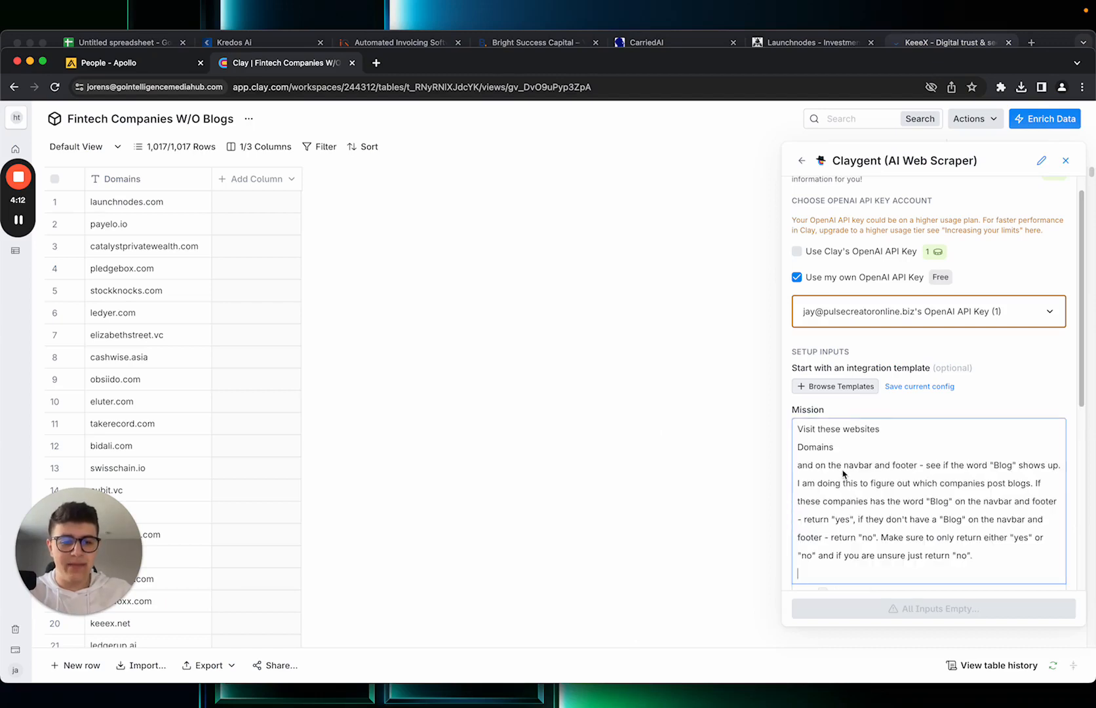
# - Join the mission's lines into one paragraph, replacing the plain word "Domains" with a reference to the Domains column
pyautogui.press('BackSpace')
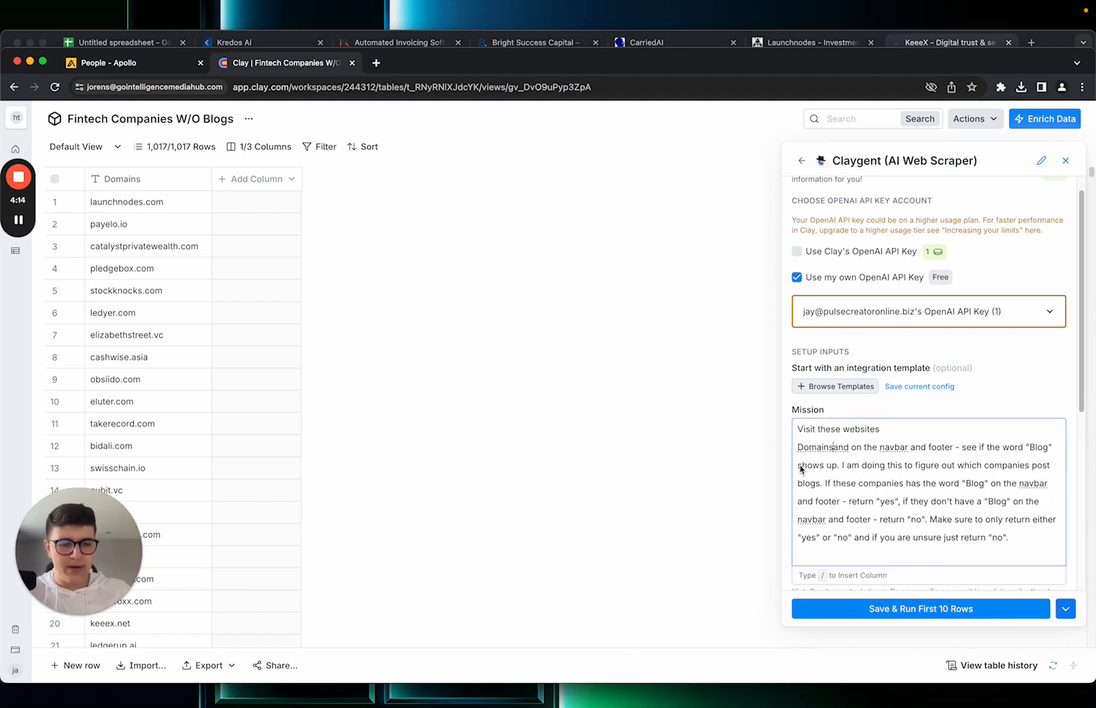
pyautogui.click(797, 451)
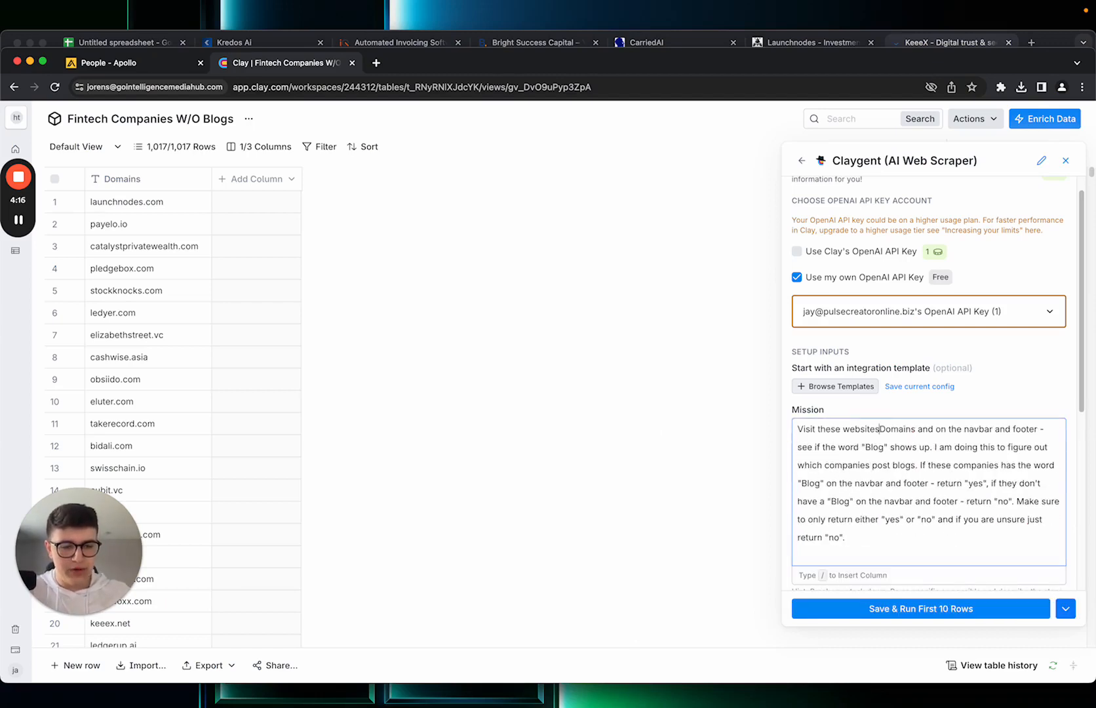
pyautogui.press('BackSpace')
pyautogui.doubleClick(899, 431)
pyautogui.press('BackSpace')
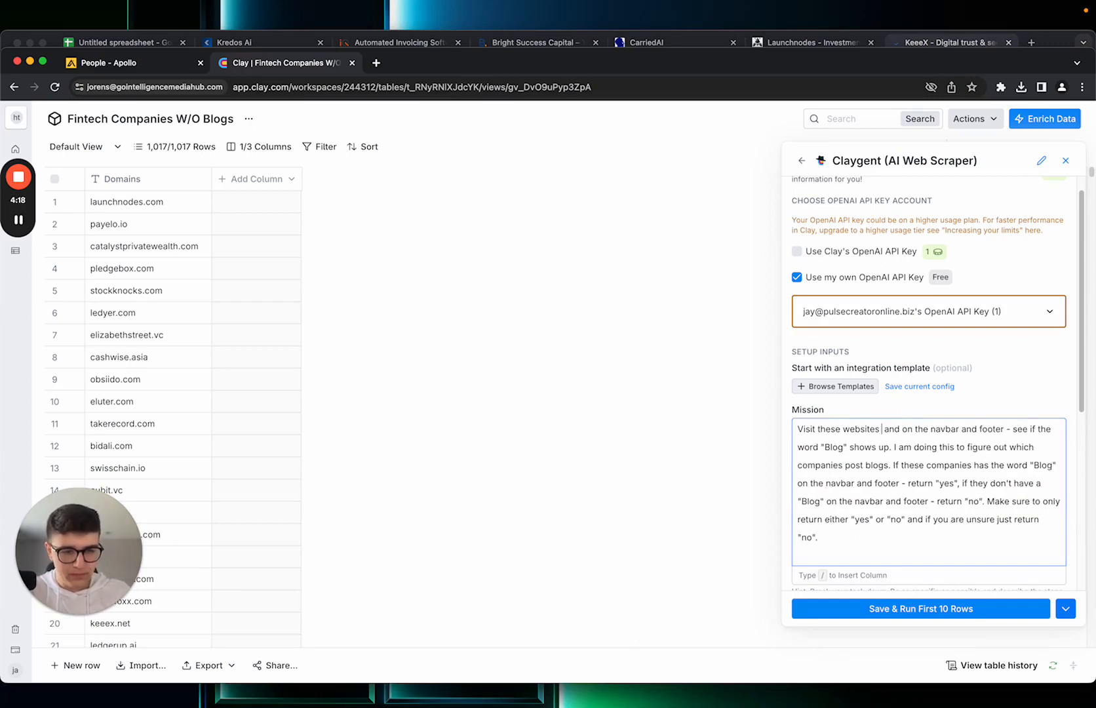
pyautogui.write('/d')
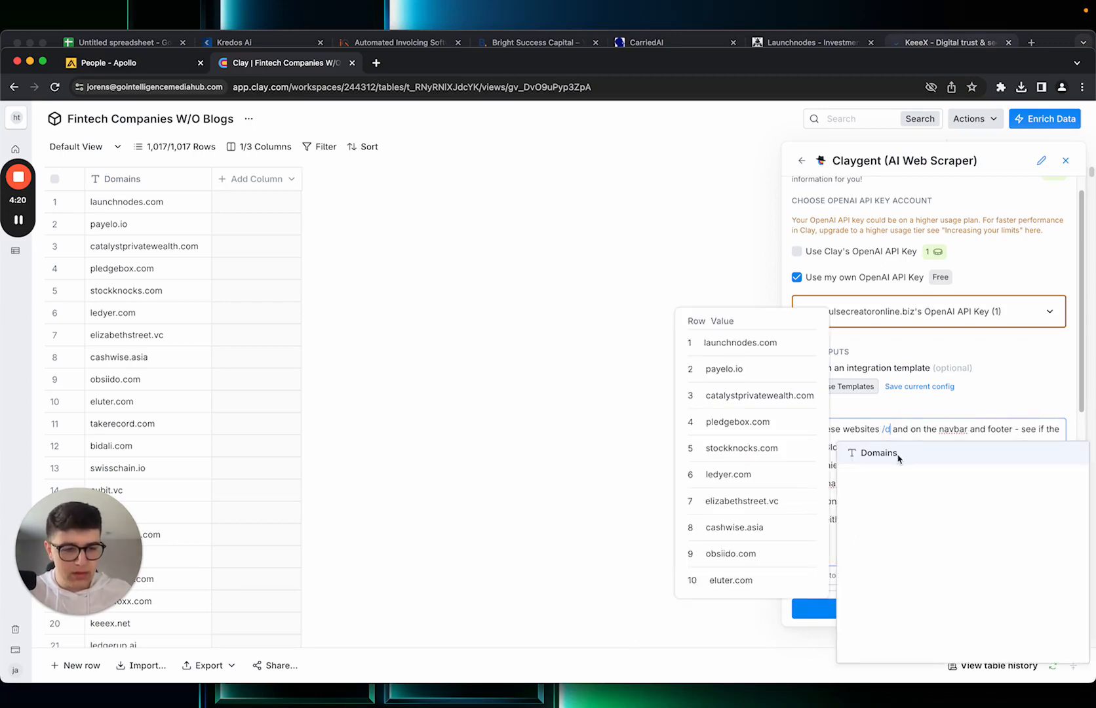
pyautogui.click(864, 522)
pyautogui.scroll(-1, 913, 515)
pyautogui.click(911, 536)
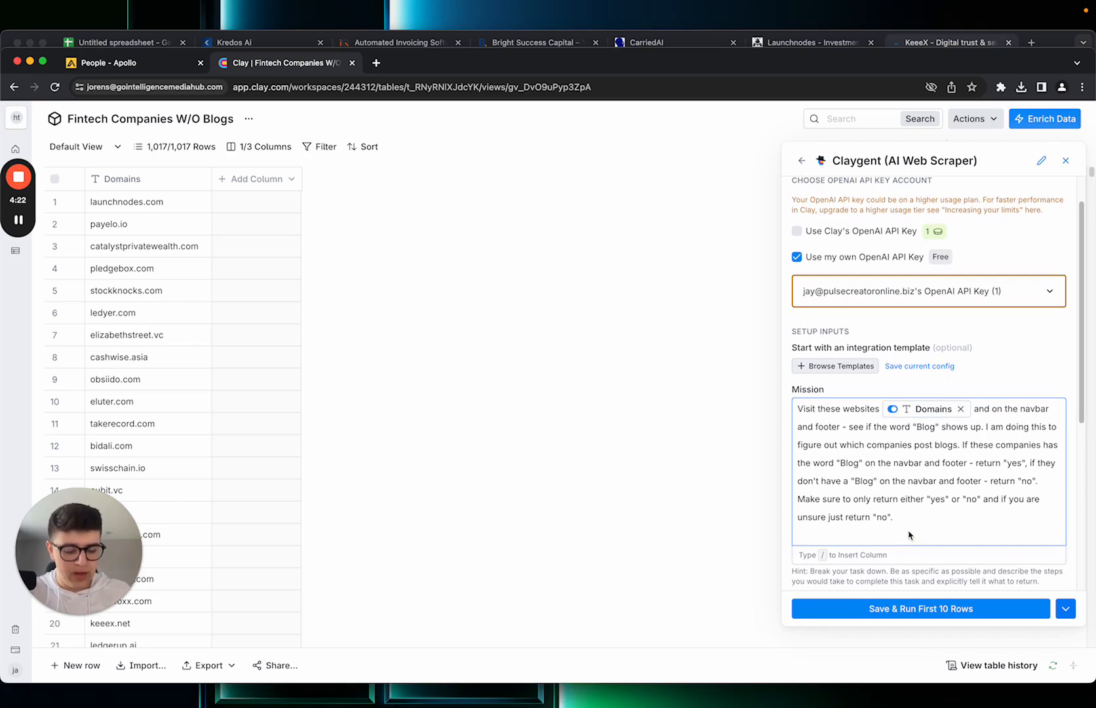
pyautogui.press('BackSpace')
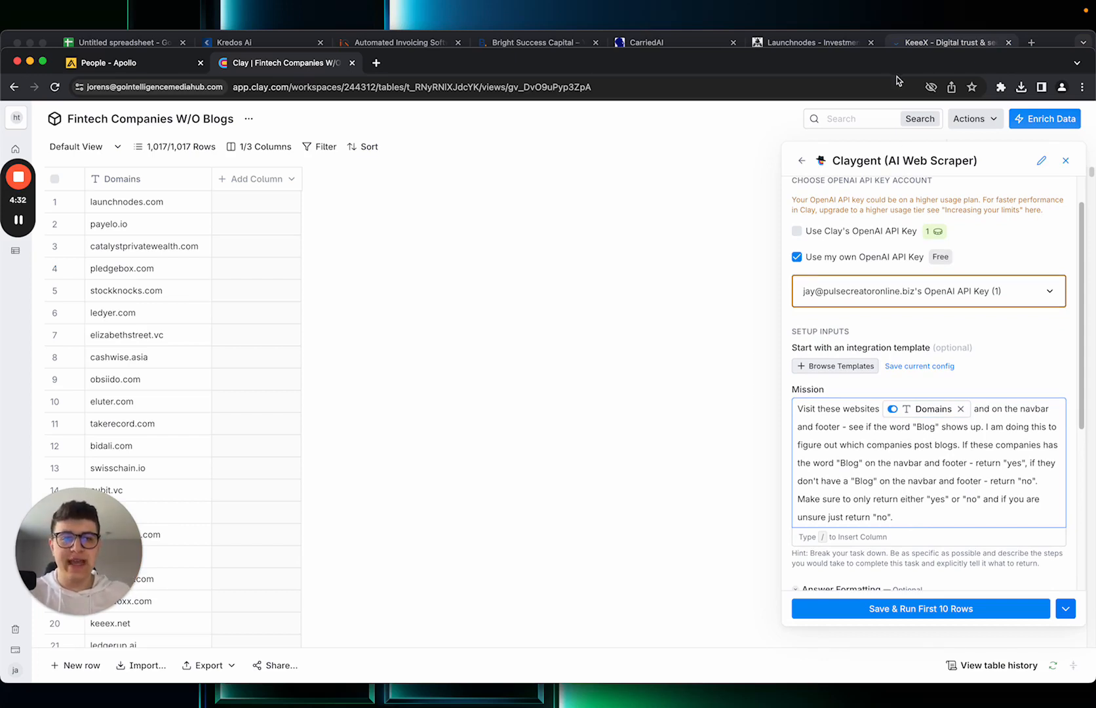
pyautogui.moveTo(899, 65); pyautogui.dragTo(895, 51)
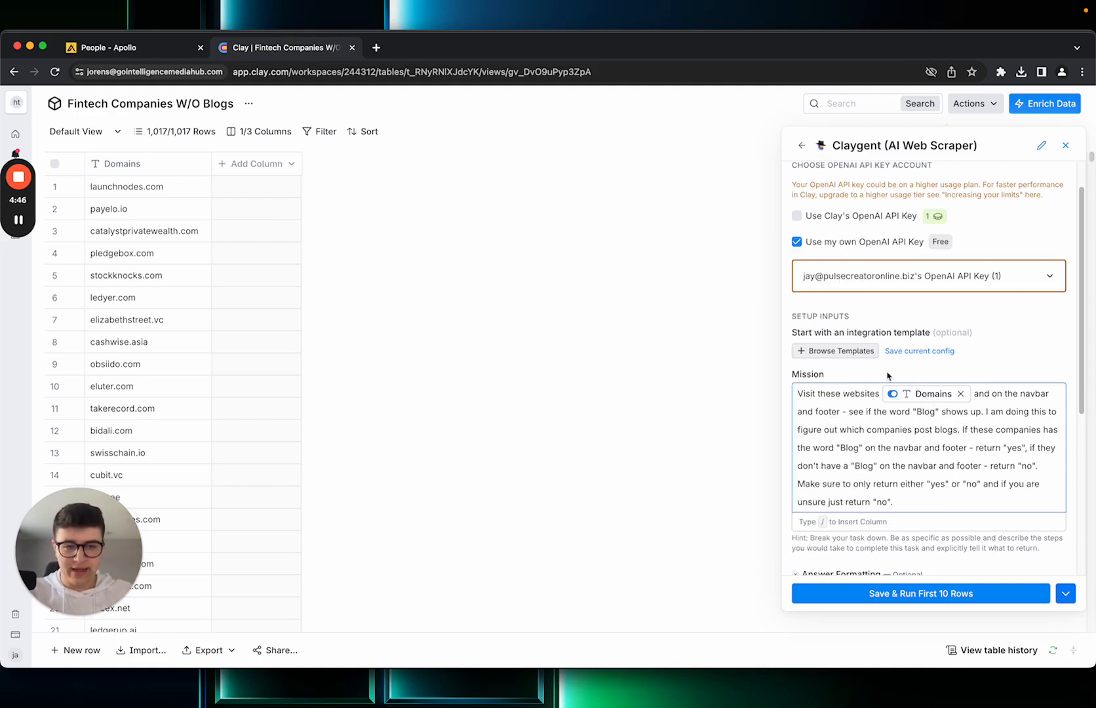
# - Read over Claygent's mission and set its OpenAI model to gpt-3.5-turbo
pyautogui.click(1010, 378)
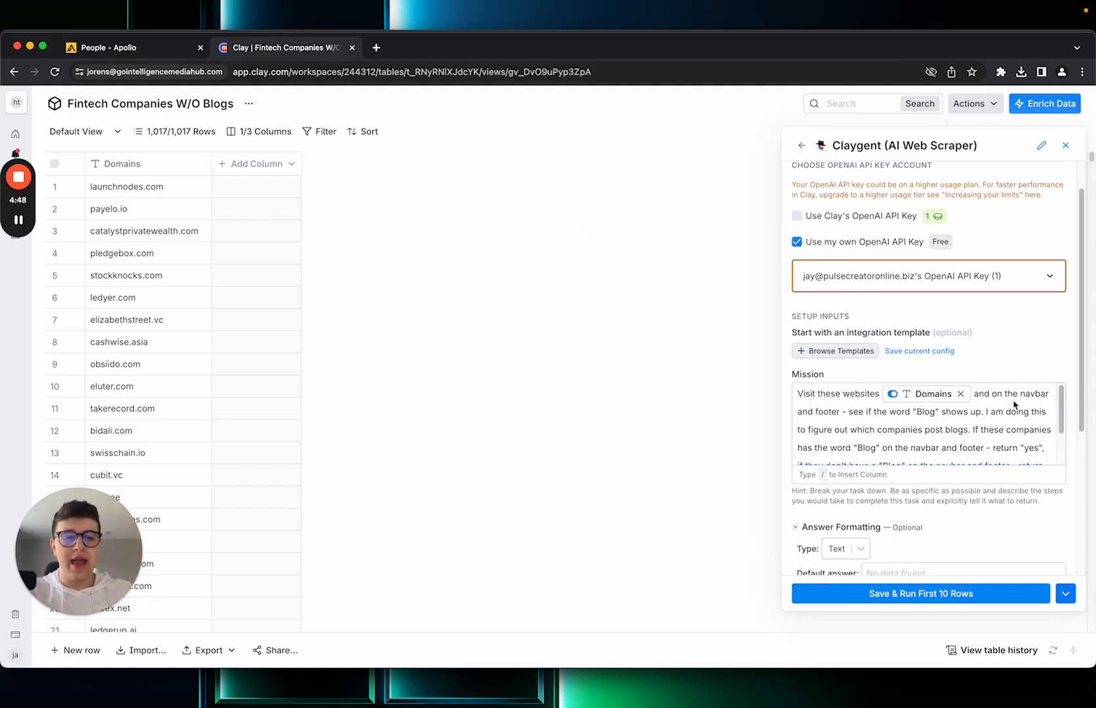
pyautogui.click(1036, 427)
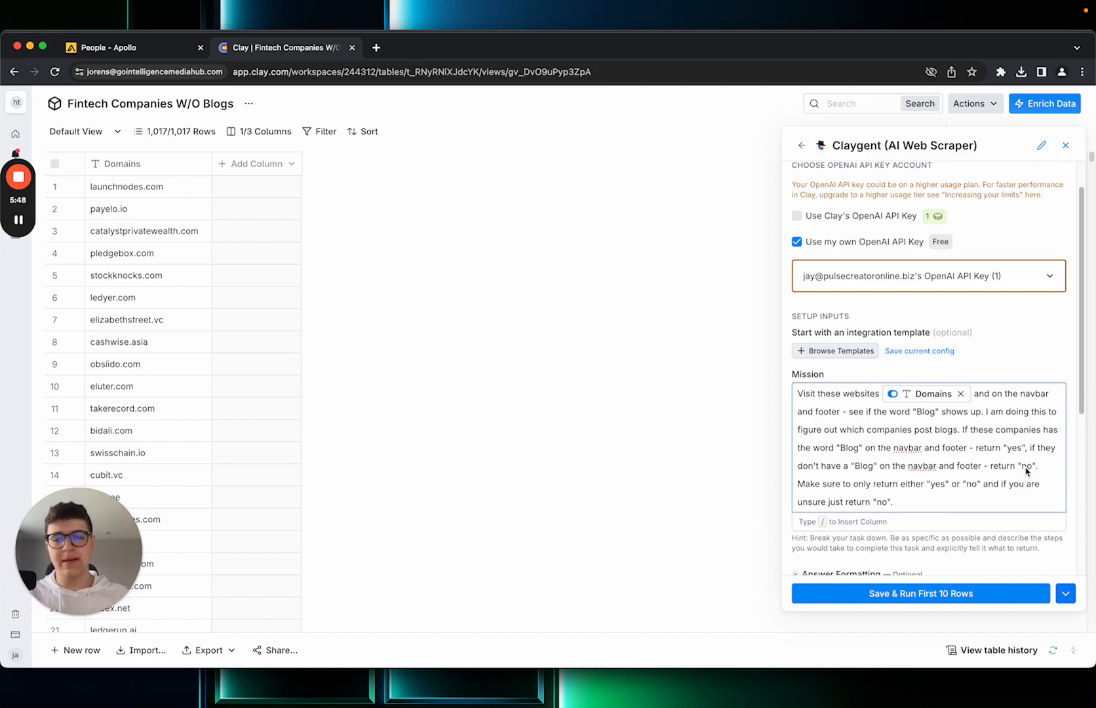
pyautogui.scroll(-1, 956, 462)
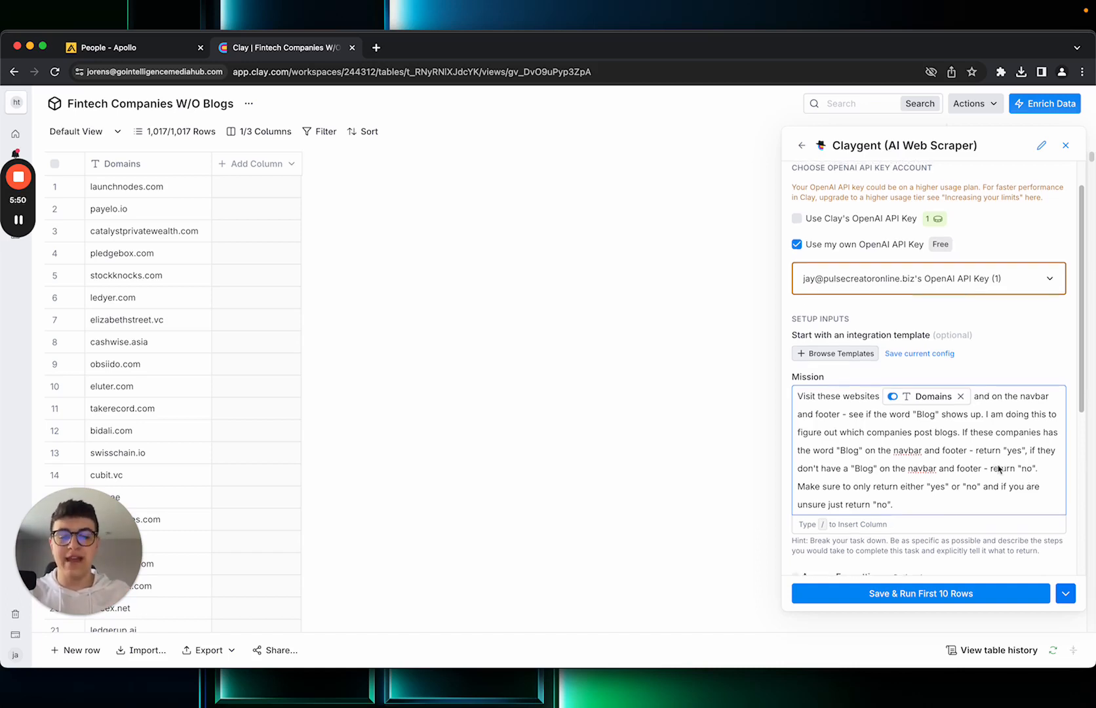
pyautogui.scroll(-1, 865, 217)
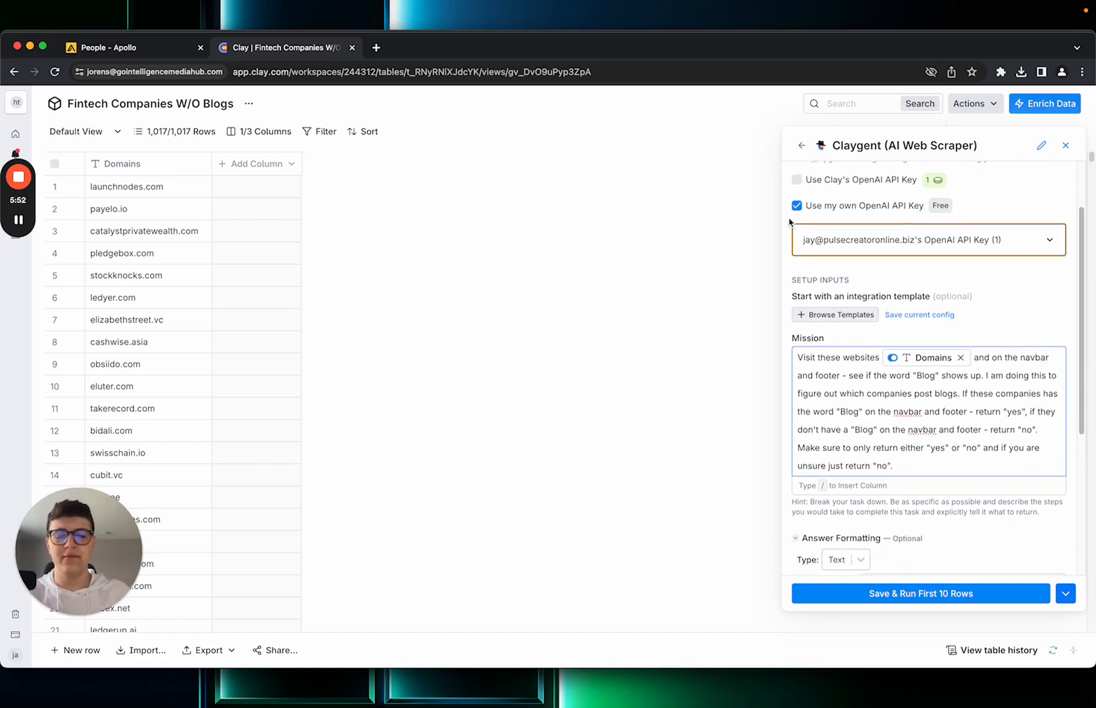
pyautogui.scroll(-1, 866, 455)
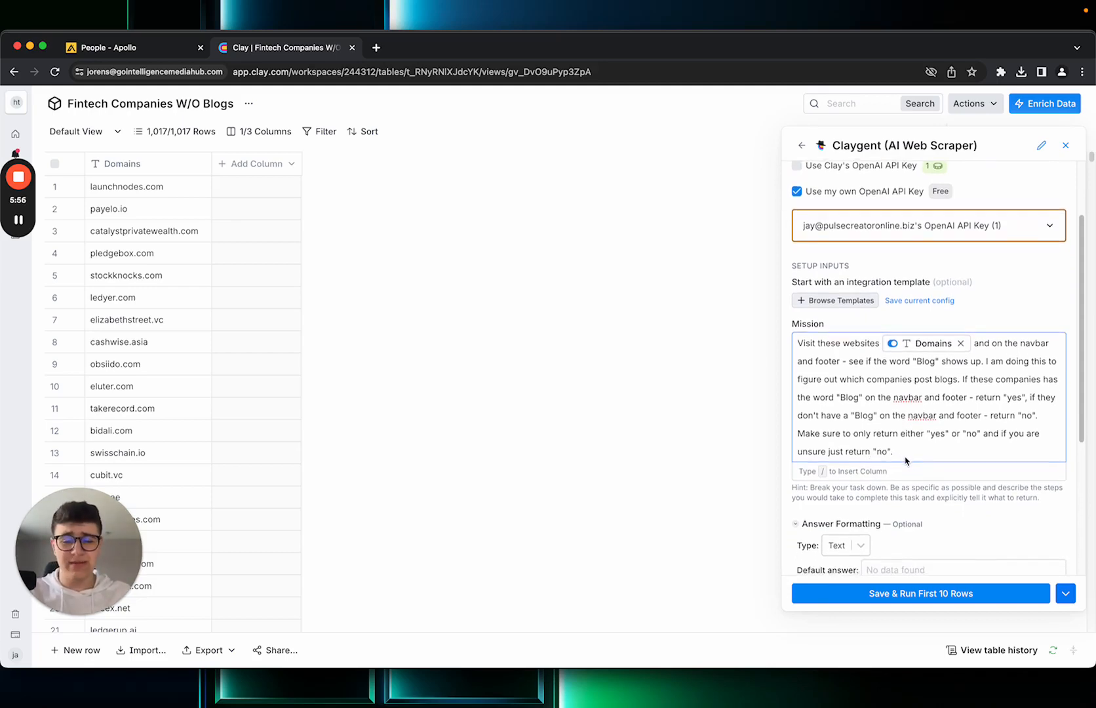
pyautogui.scroll(-3, 906, 457)
pyautogui.scroll(-6, 909, 457)
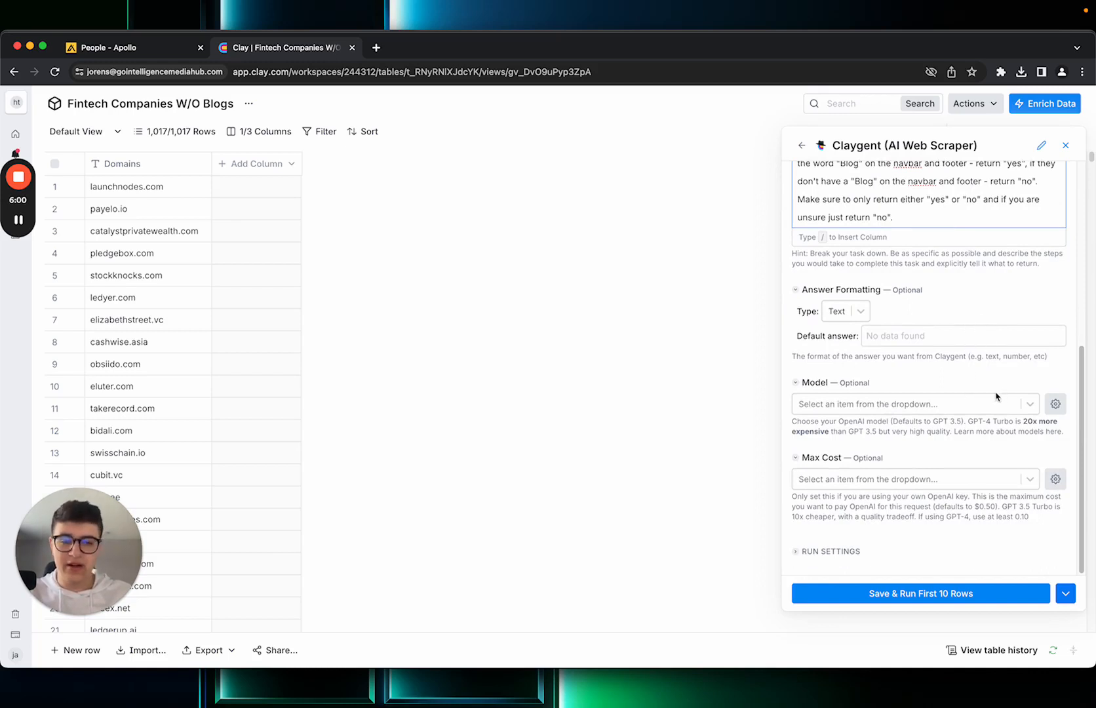
pyautogui.click(952, 408)
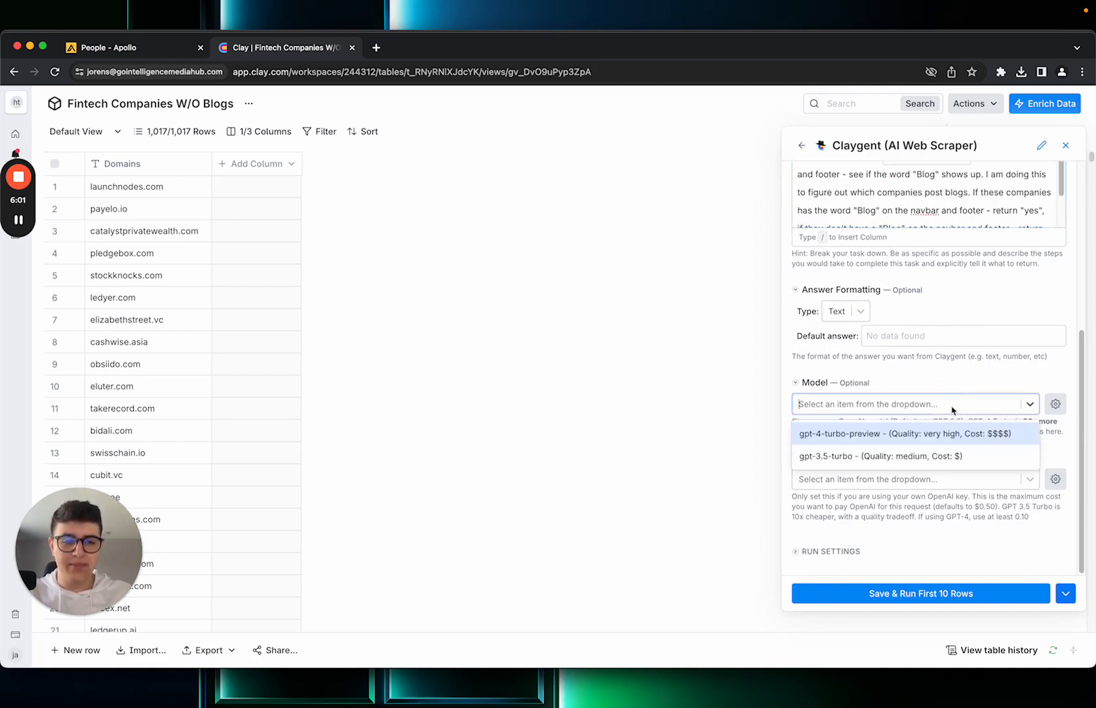
pyautogui.click(915, 455)
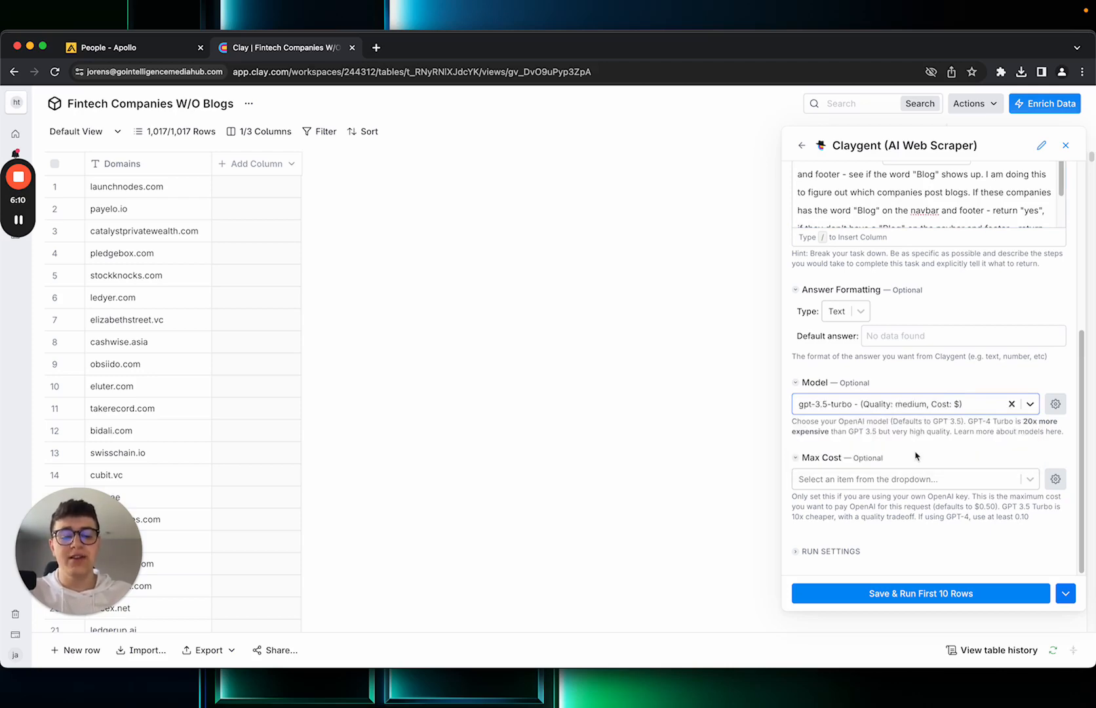
# - Review the remaining Claygent settings, then save the enrichment and run it on the first 10 rows
pyautogui.scroll(5, 917, 452)
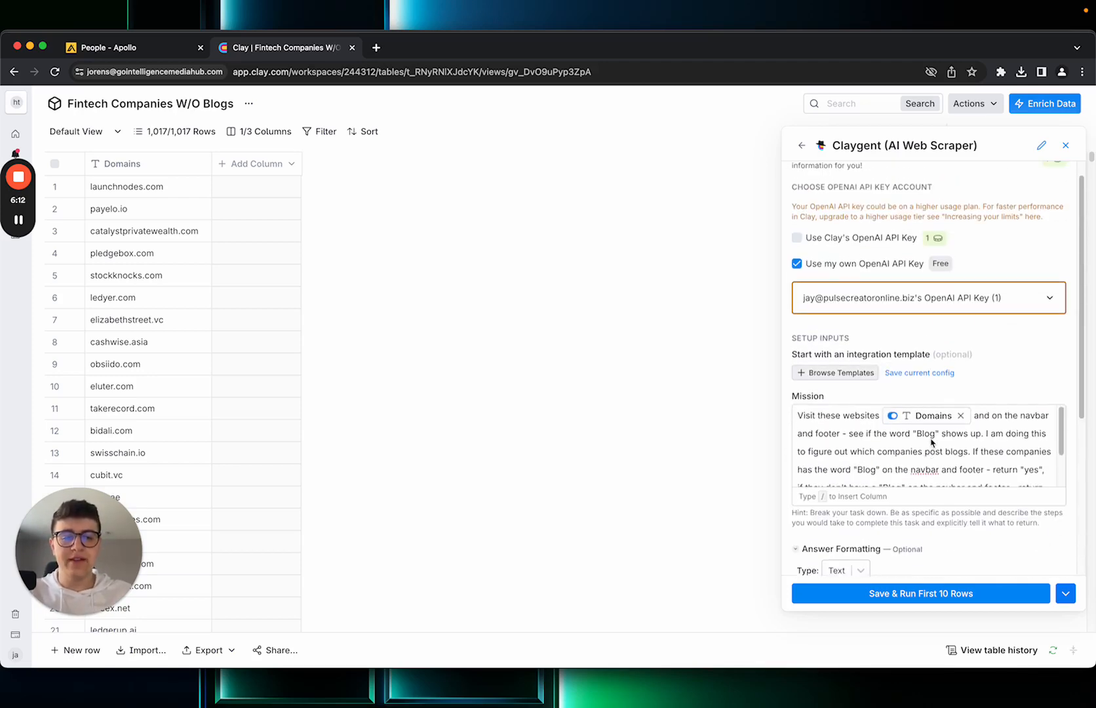
pyautogui.scroll(-4, 957, 385)
pyautogui.scroll(-2, 958, 387)
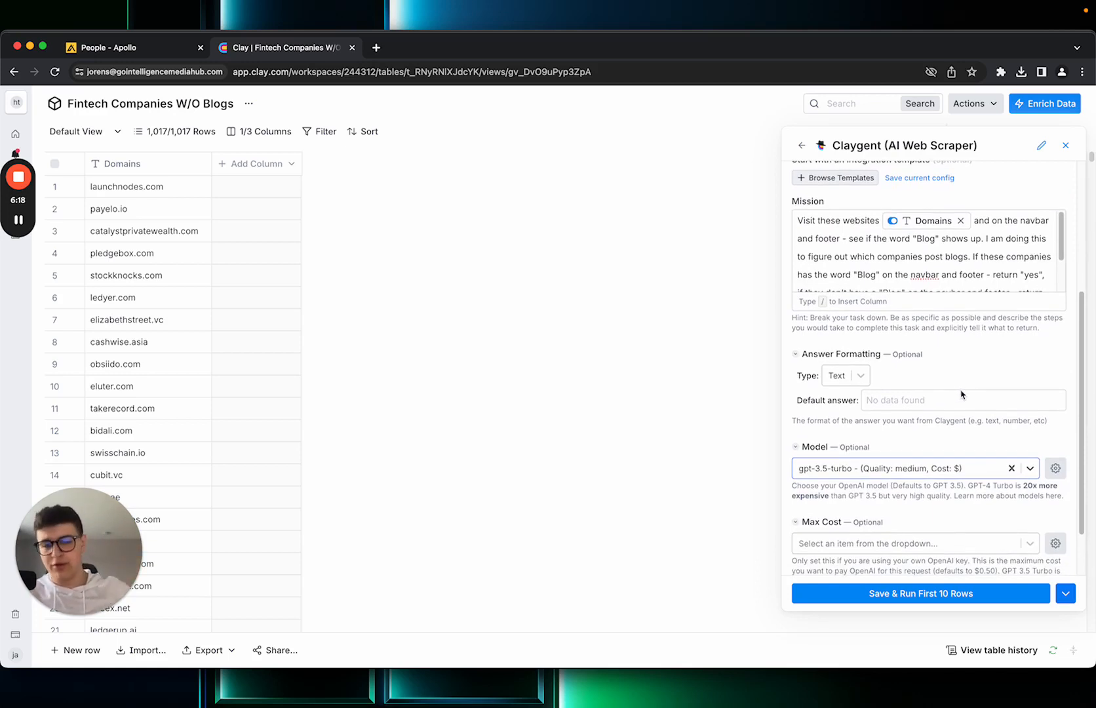
pyautogui.scroll(-1, 955, 388)
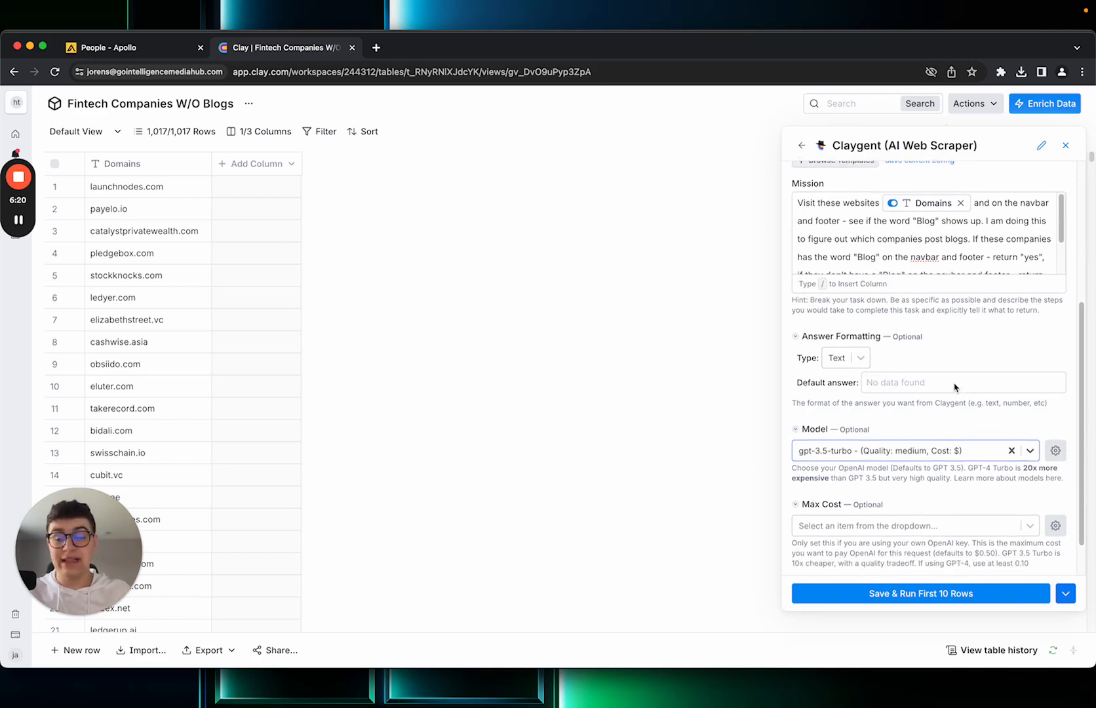
pyautogui.scroll(-3, 918, 518)
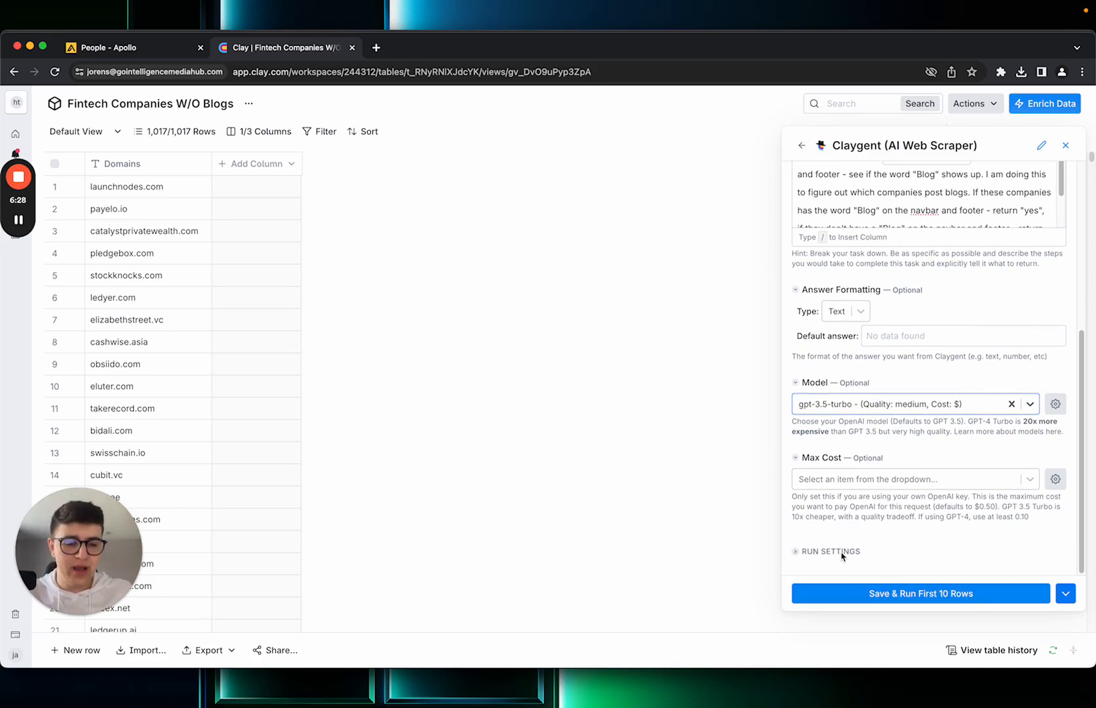
pyautogui.click(911, 593)
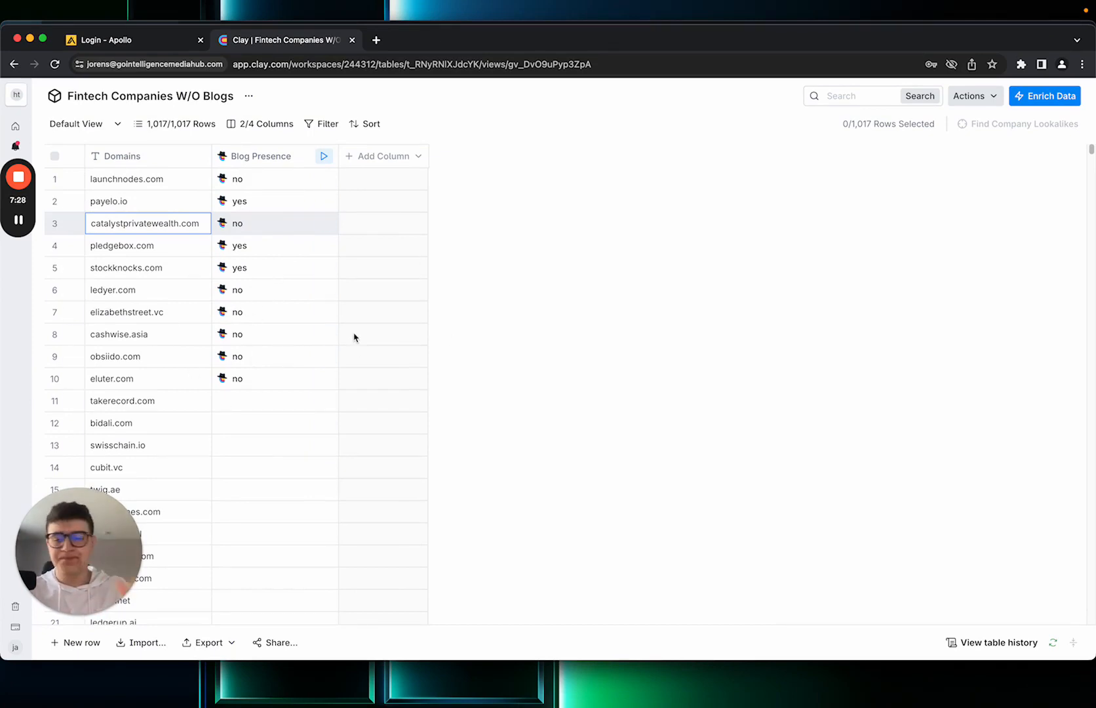
# - Copy the eluter.com domain from row 10 and open that website in a new browser tab
pyautogui.click(115, 380)
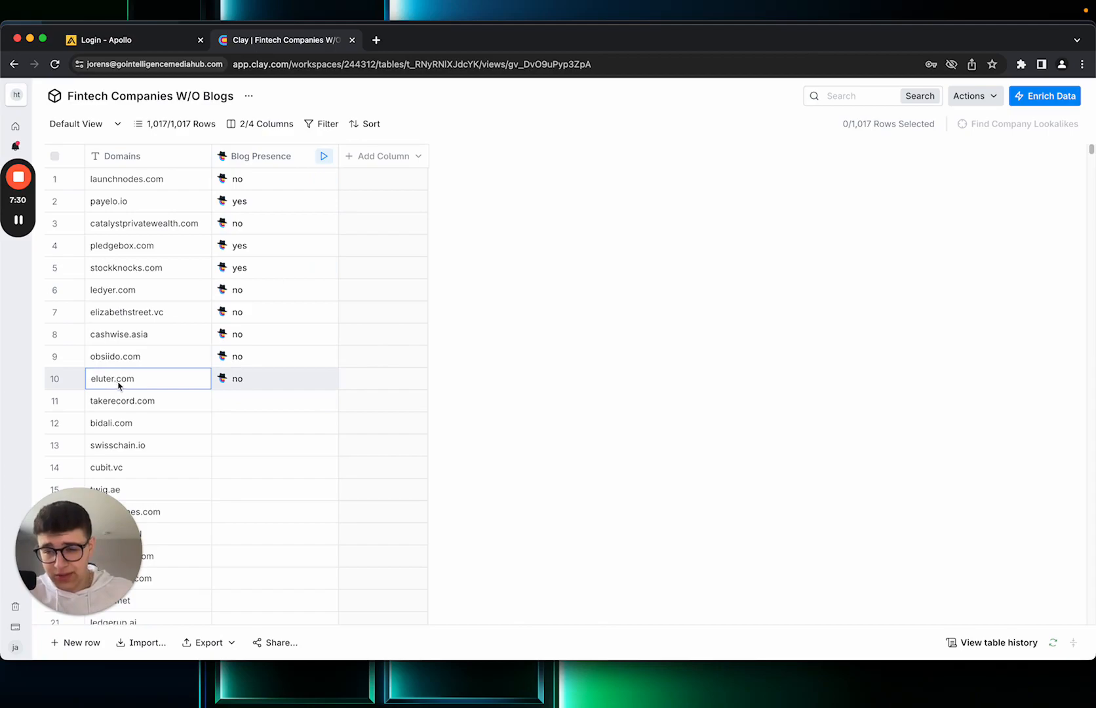
pyautogui.doubleClick(117, 380)
pyautogui.hotkey('ctrl', 'c')
pyautogui.hotkey('ctrl', 't')
pyautogui.hotkey('ctrl', 'v')
pyautogui.press('Return')
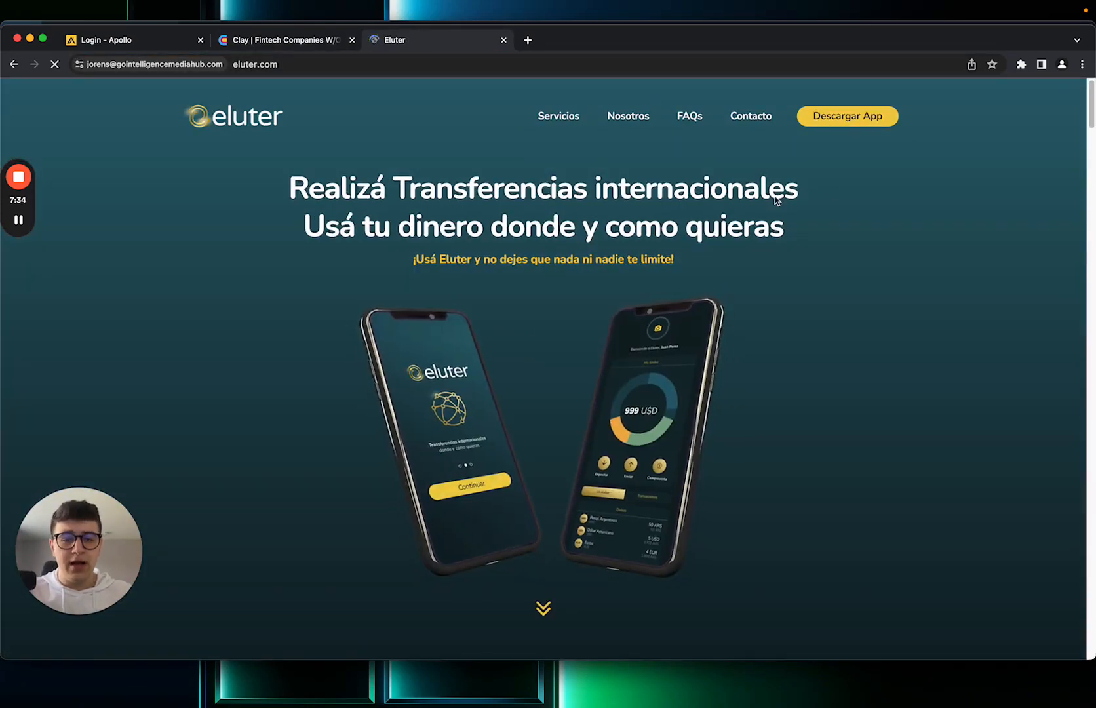
# - Check the Eluter site's footer, search the page for "Blog", and close the site to return to the table
pyautogui.scroll(-20, 780, 190)
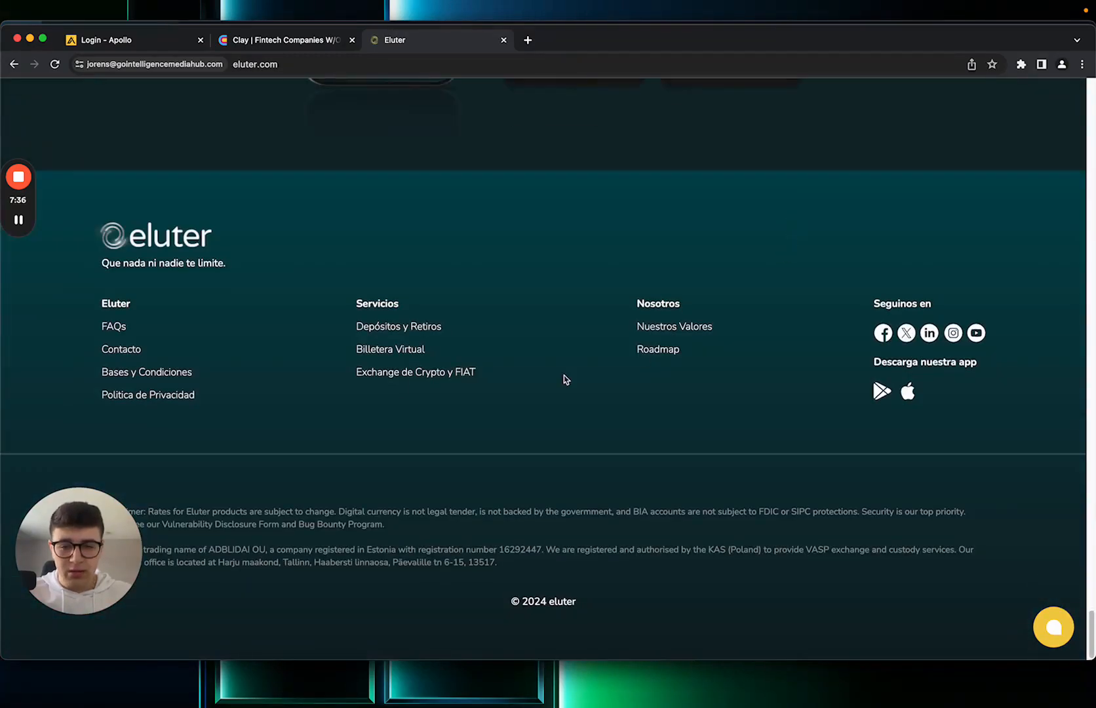
pyautogui.press('super+f')
pyautogui.write('Blog')
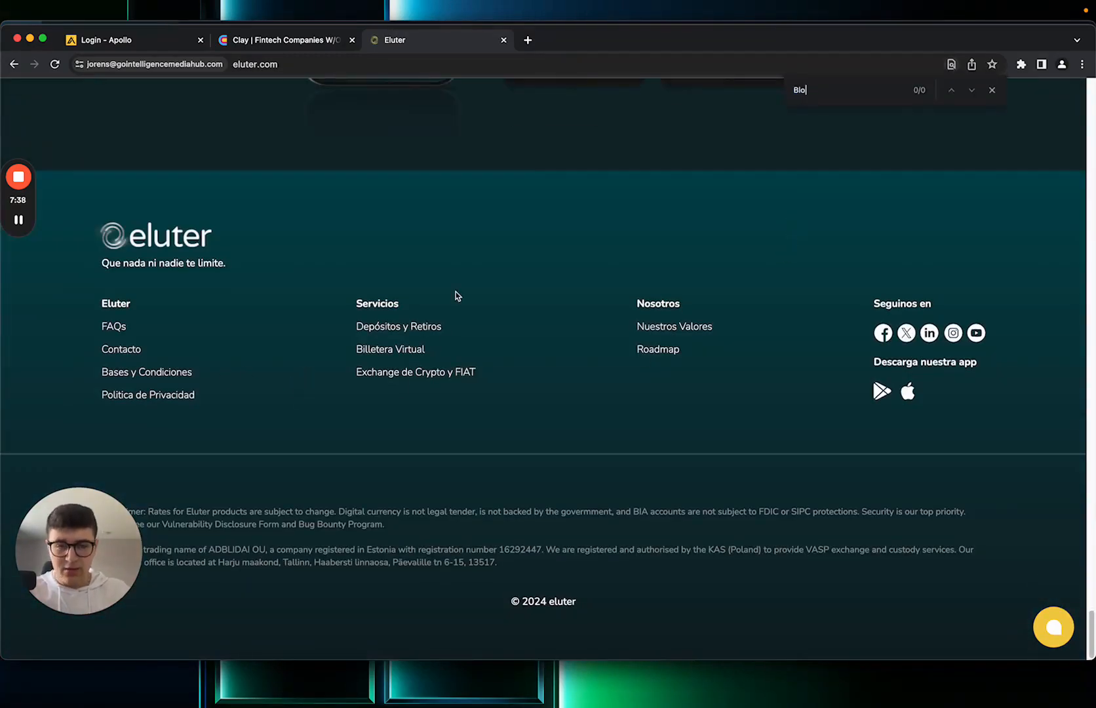
pyautogui.scroll(6, 457, 295)
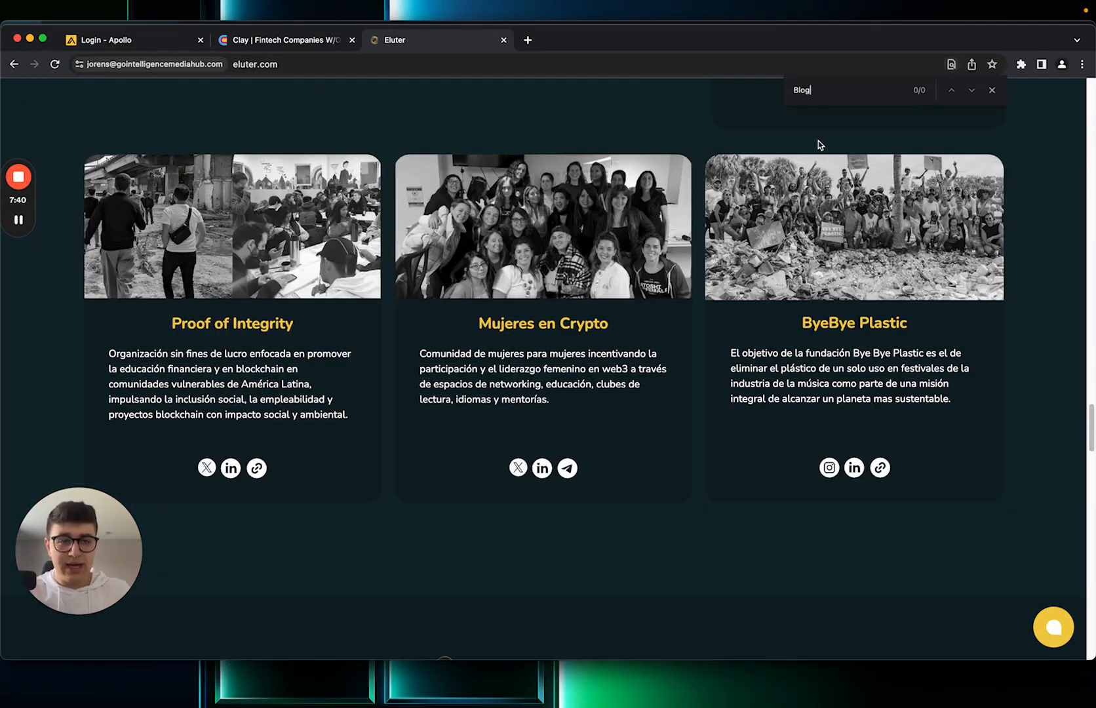
pyautogui.scroll(5, 813, 150)
pyautogui.press('super+w')
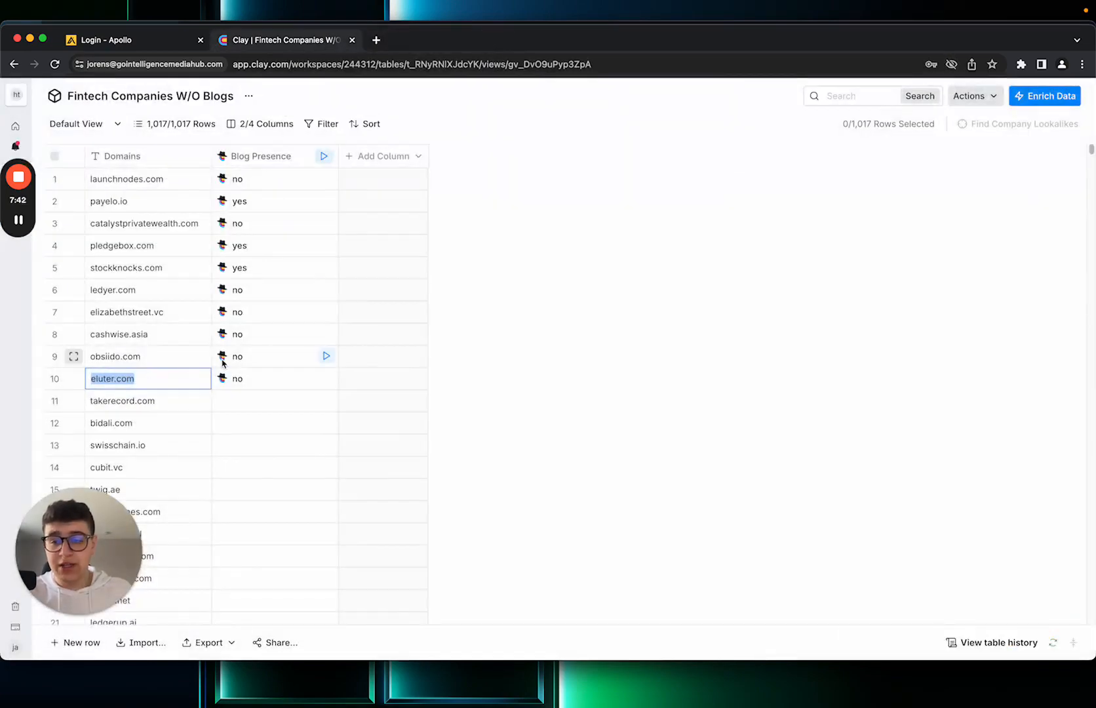
# - Copy the obsiido.com domain from row 9 and open that website in a new browser tab
pyautogui.click(128, 357)
pyautogui.click(129, 357)
pyautogui.press('super+c')
pyautogui.press('super+t')
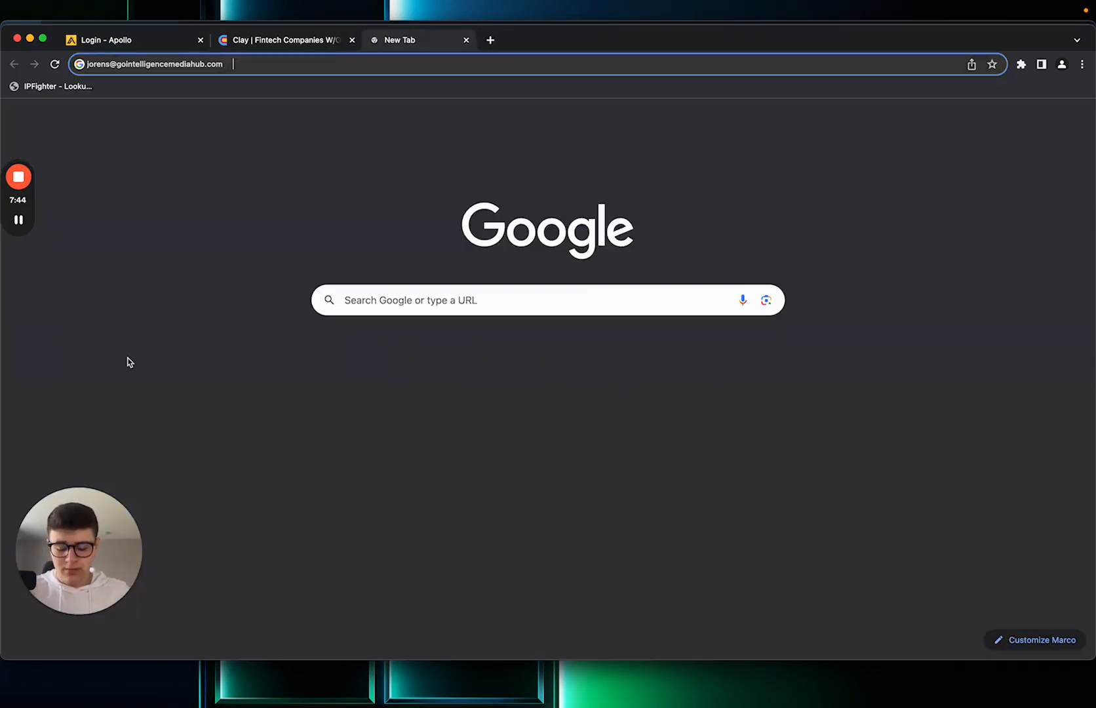
pyautogui.press('super+v')
pyautogui.press('Return')
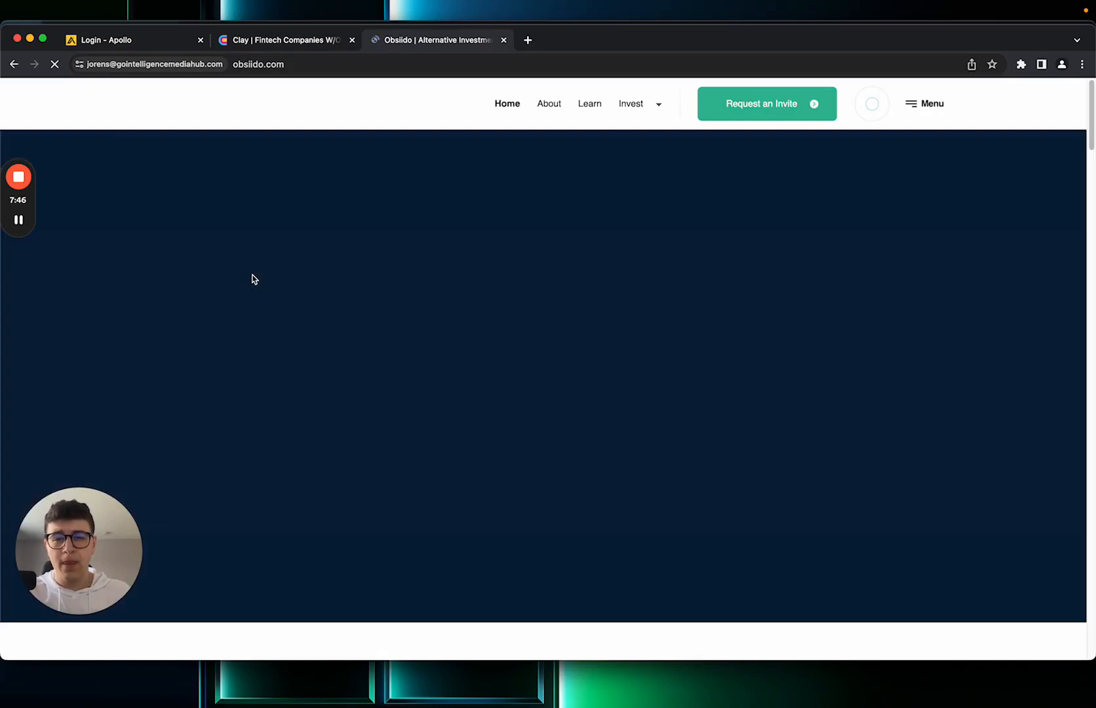
# - Search the Obsiido homepage for "blog" and examine the matching section and the footer links
pyautogui.press('super+f')
pyautogui.write('blog')
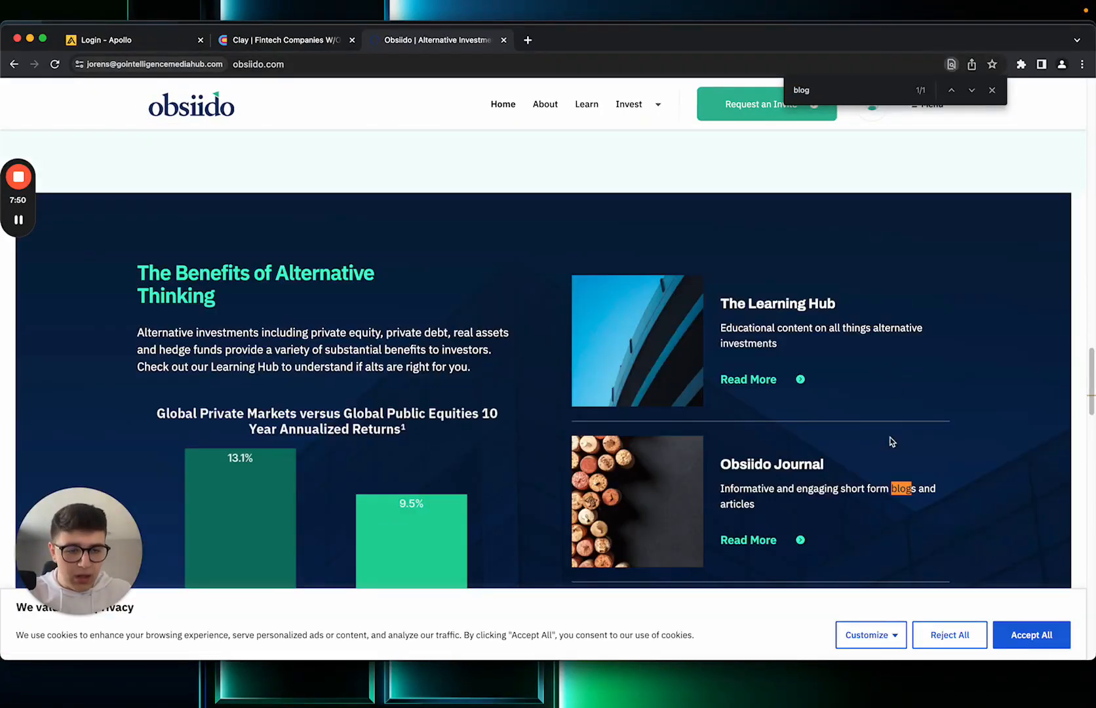
pyautogui.scroll(-1, 786, 491)
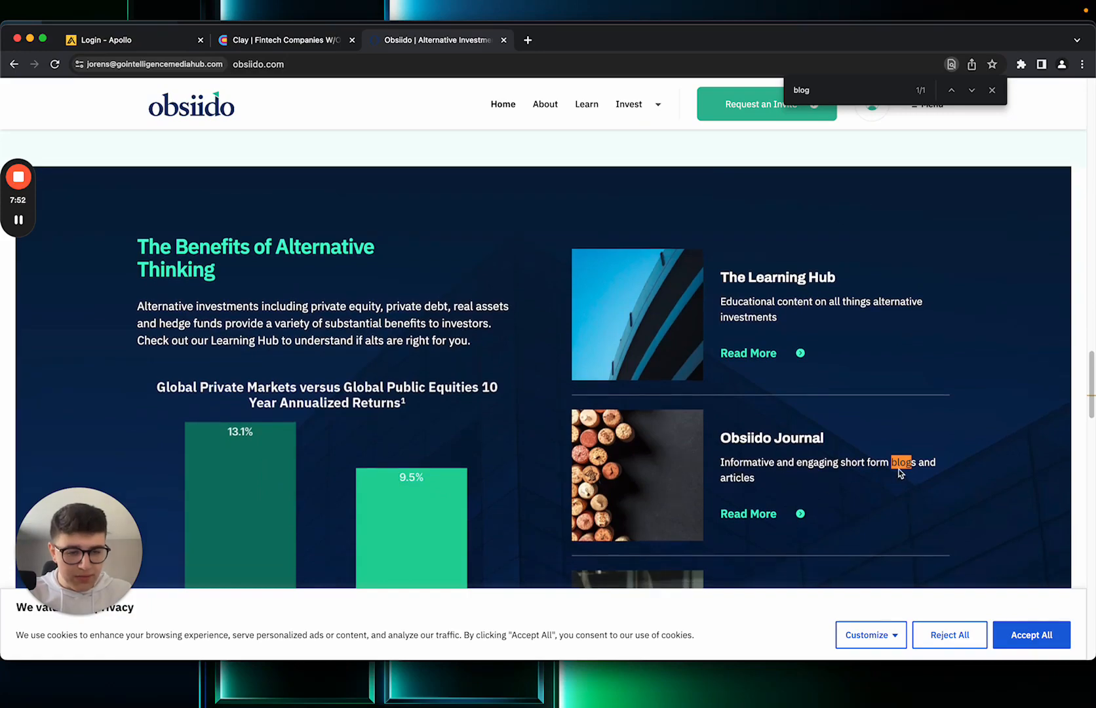
pyautogui.scroll(-15, 747, 488)
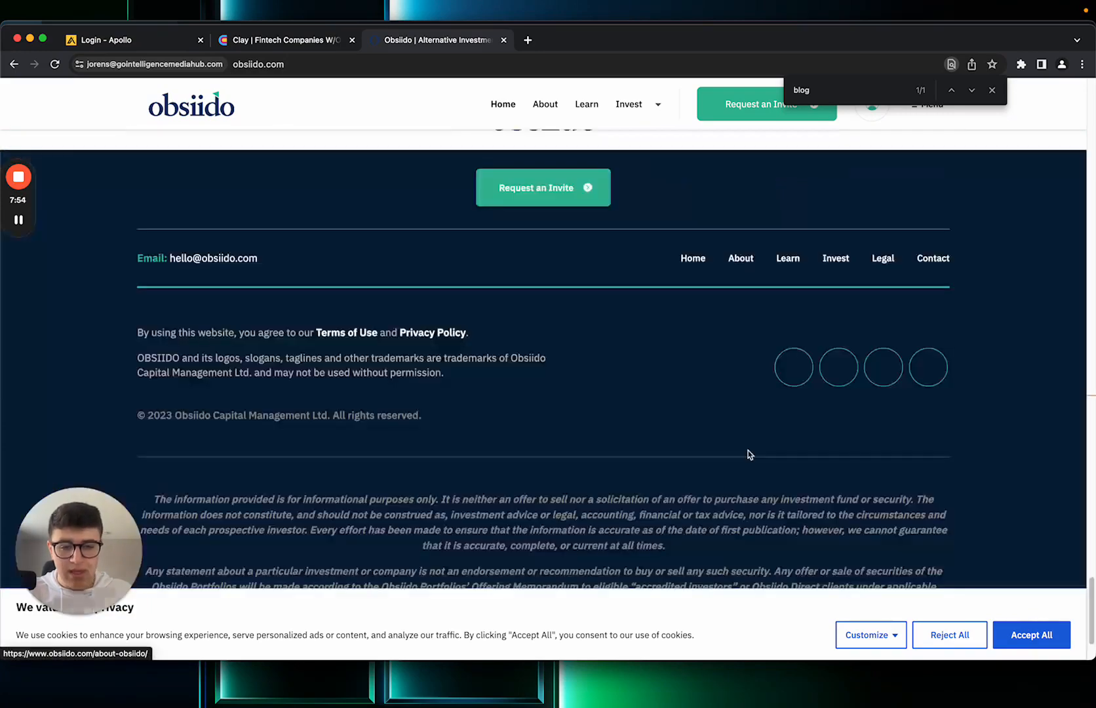
pyautogui.scroll(15, 742, 418)
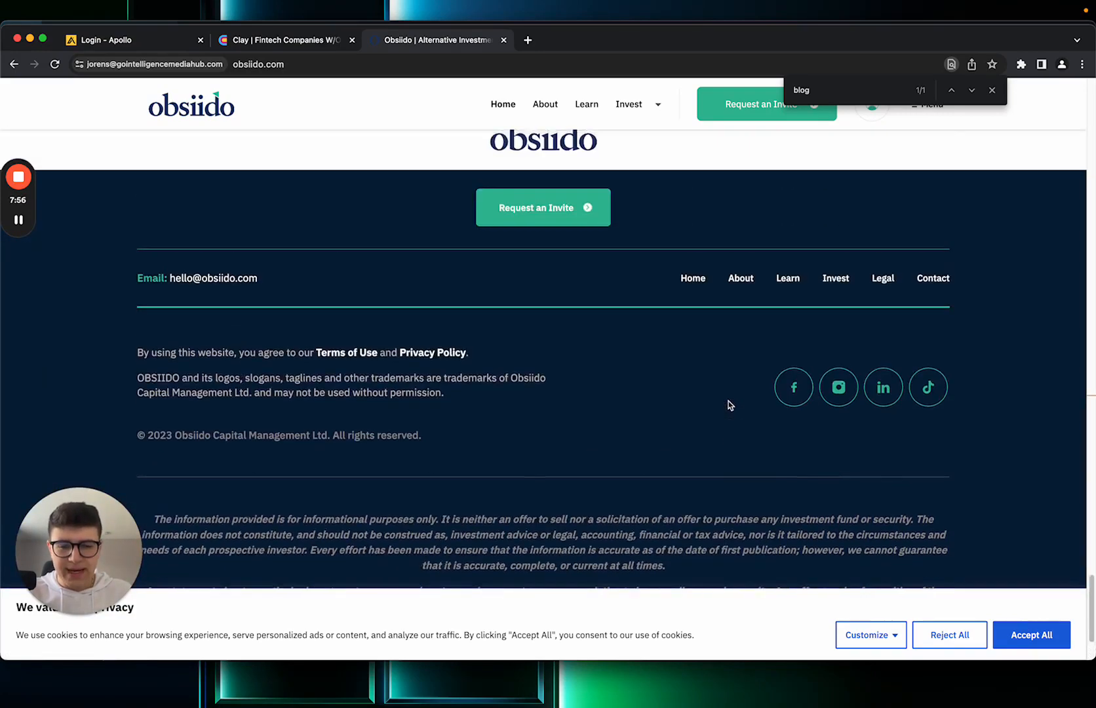
pyautogui.scroll(5, 742, 415)
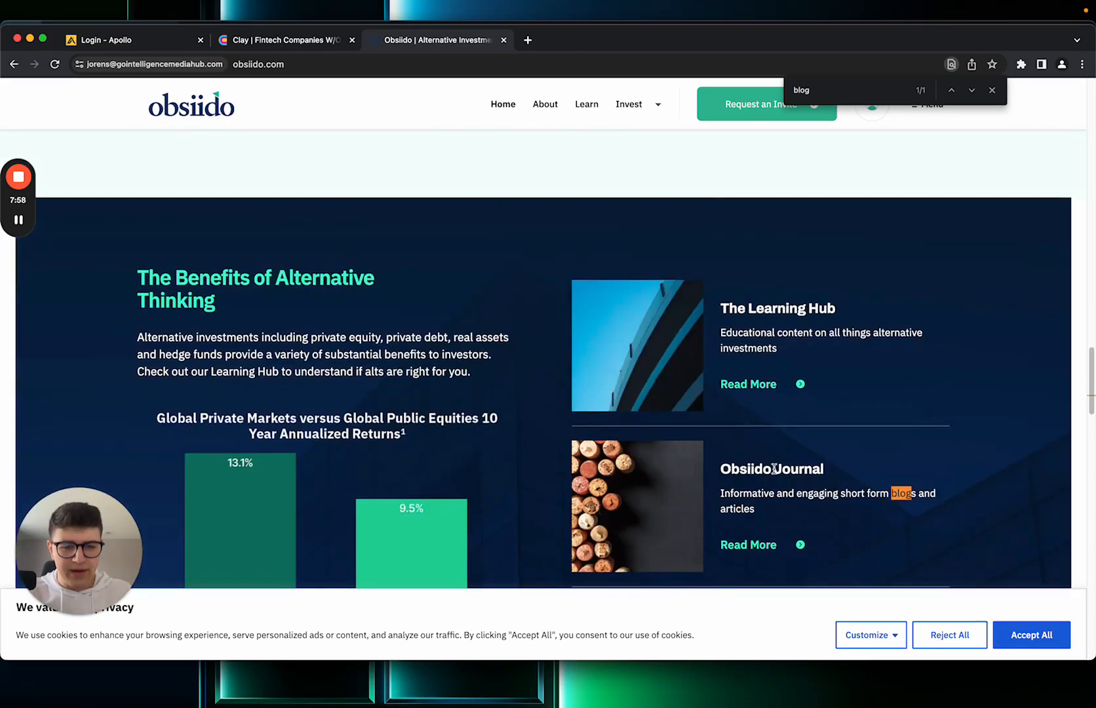
# - Open the Obsiido Journal, check its articles, site menu and footer for a blog link, and close the site
pyautogui.click(753, 548)
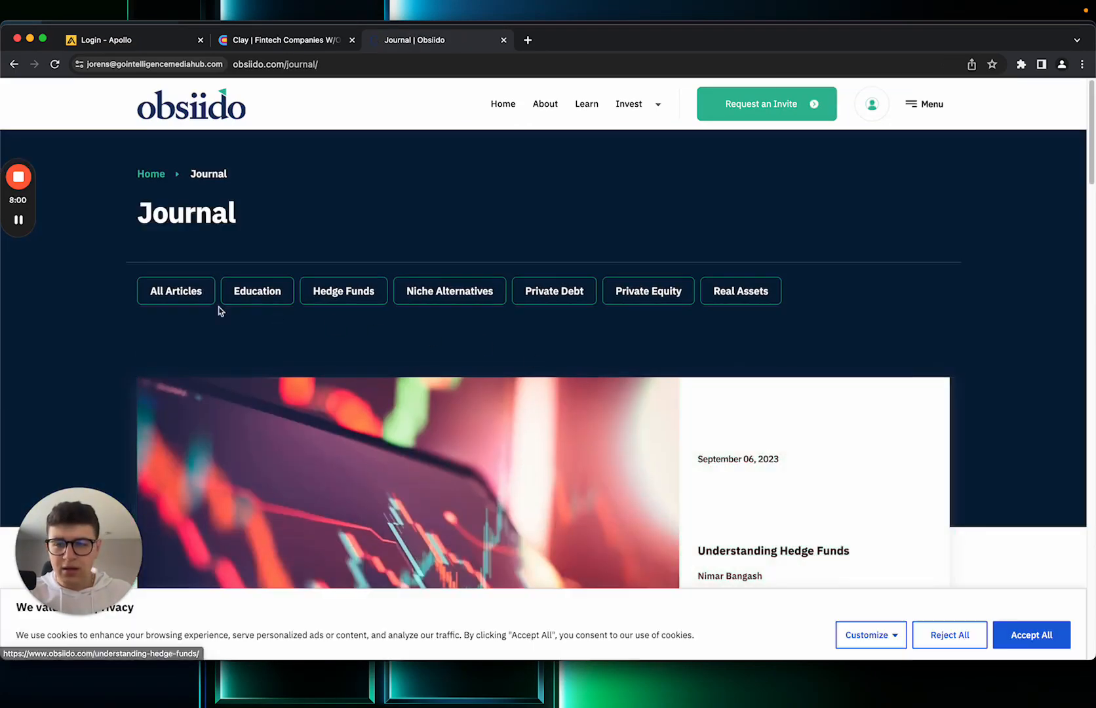
pyautogui.scroll(-10, 423, 358)
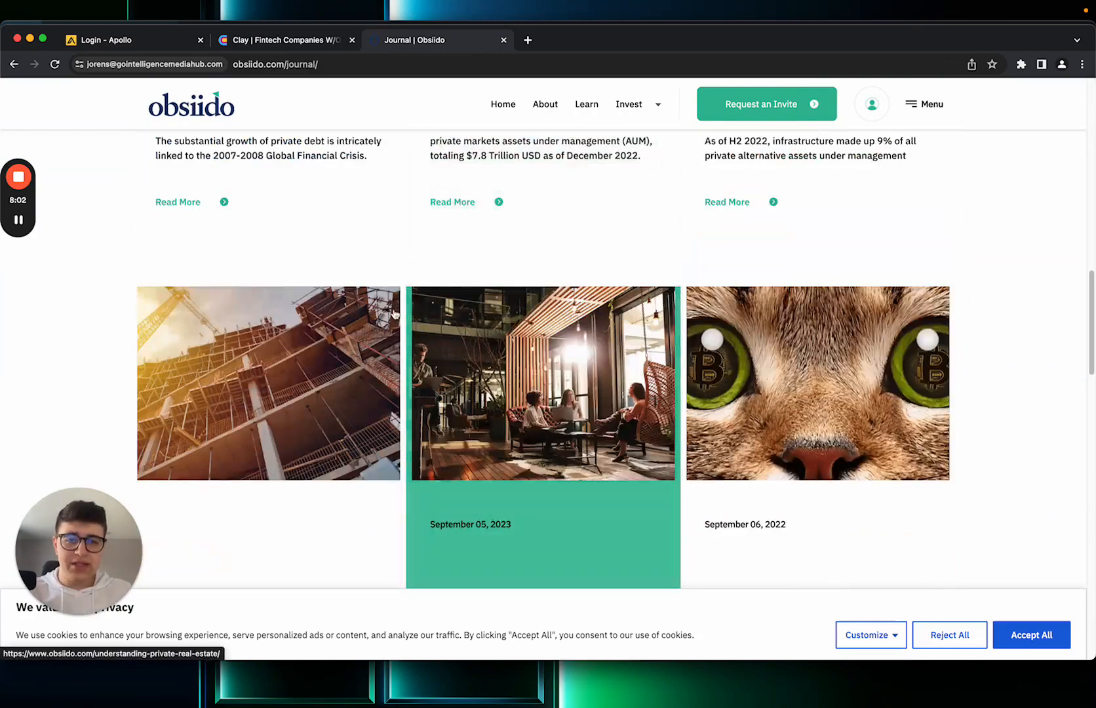
pyautogui.click(924, 105)
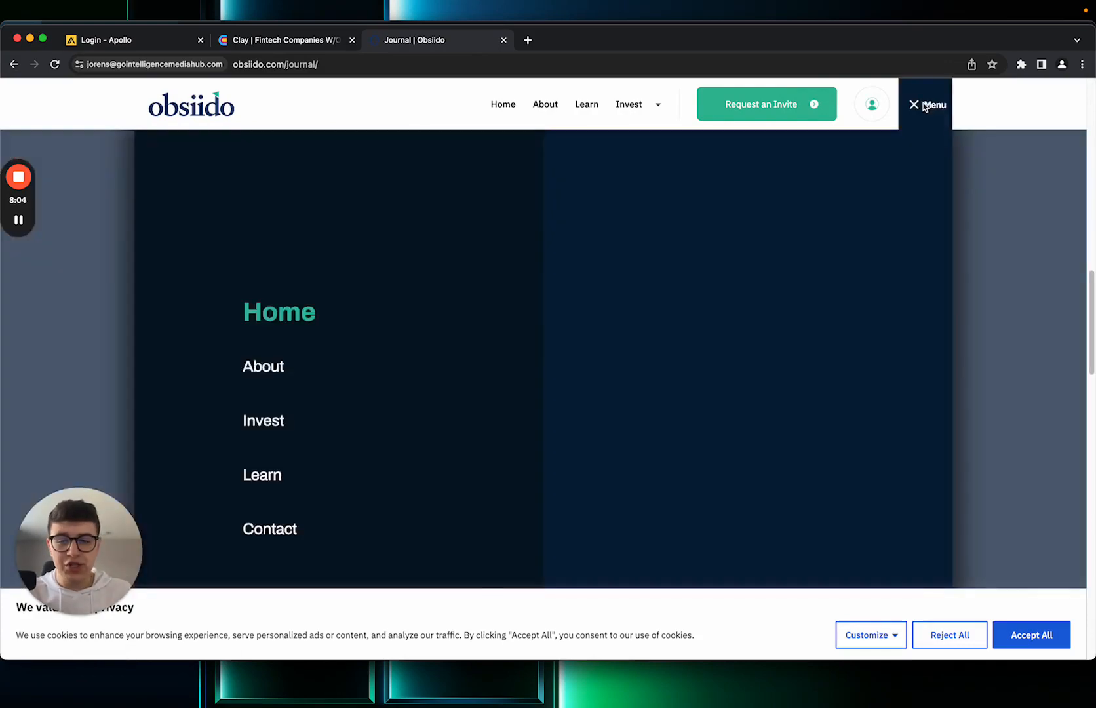
pyautogui.click(924, 105)
pyautogui.scroll(-10, 572, 384)
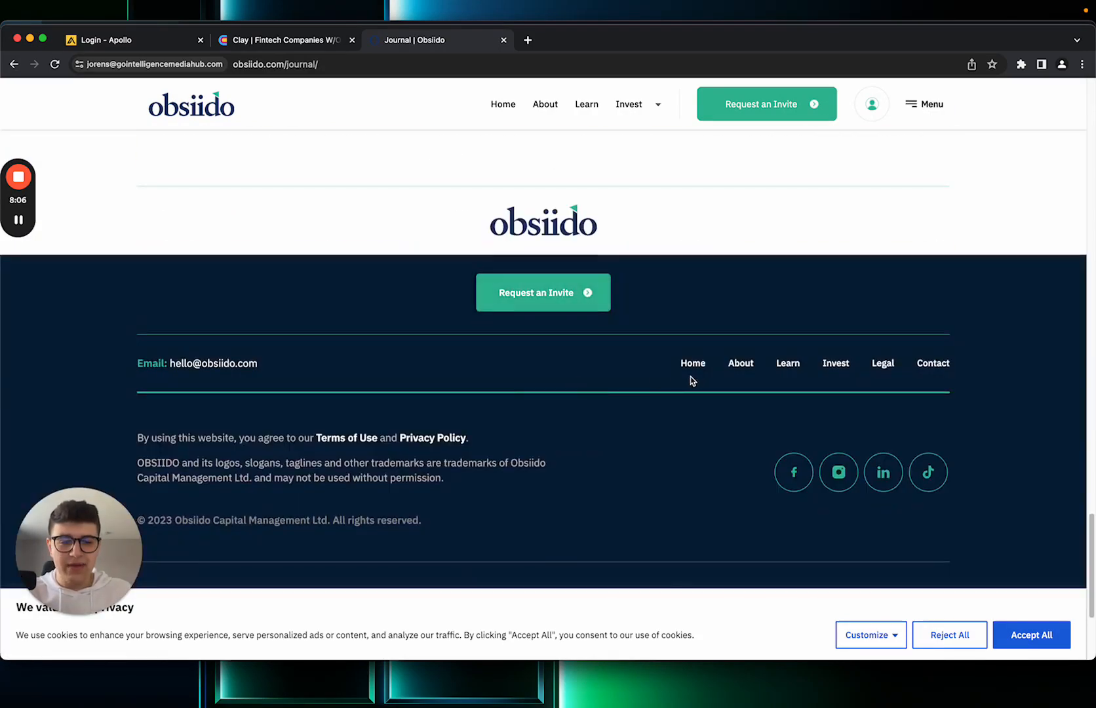
pyautogui.press('super+w')
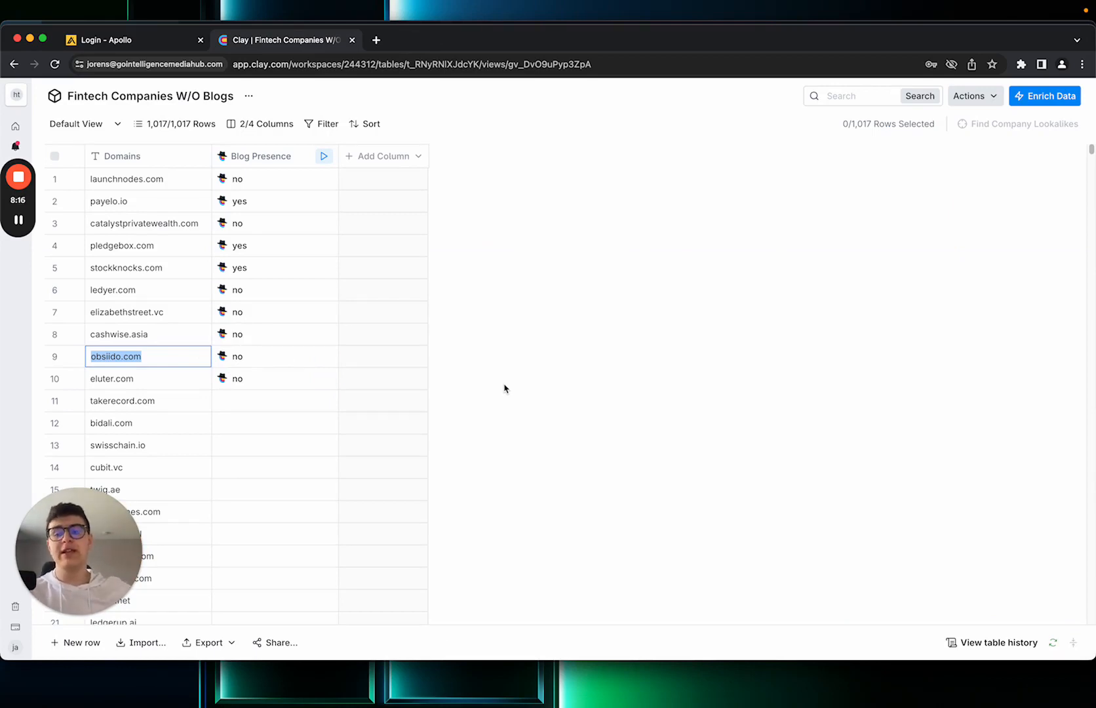
# - Open the cashwise.asia website from row 8 in a new tab, check its navbar for a blog link, and return to the Clay table
pyautogui.click(124, 334)
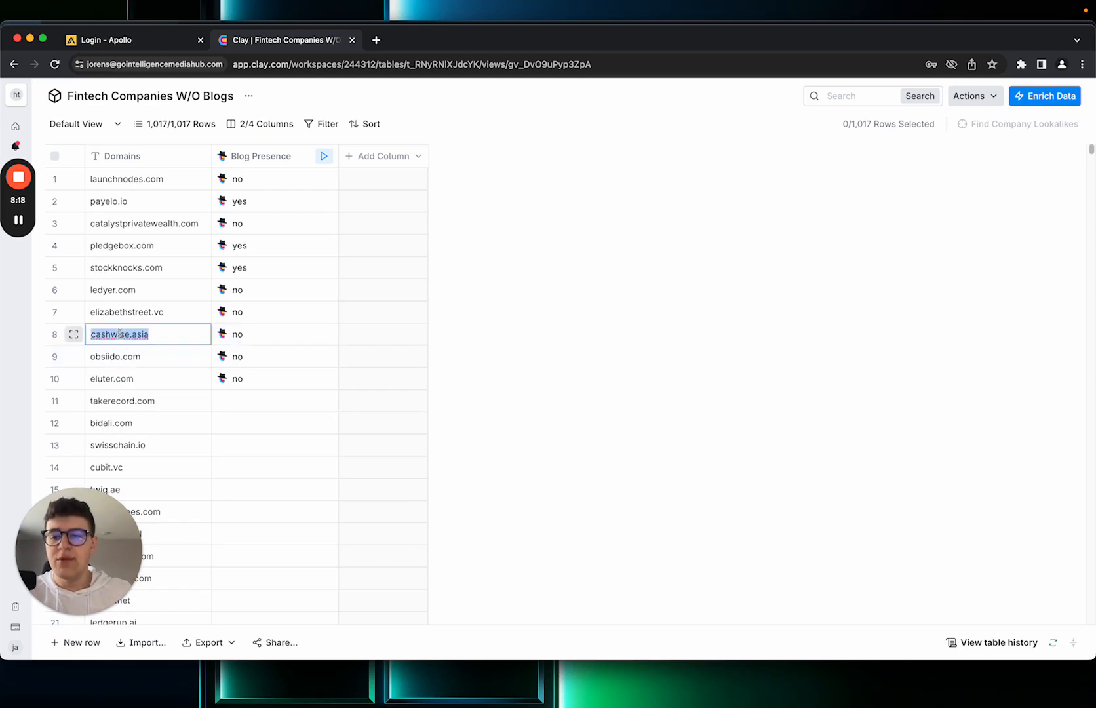
pyautogui.hotkey('ctrl', 'c')
pyautogui.hotkey('ctrl', 't')
pyautogui.hotkey('ctrl', 'v')
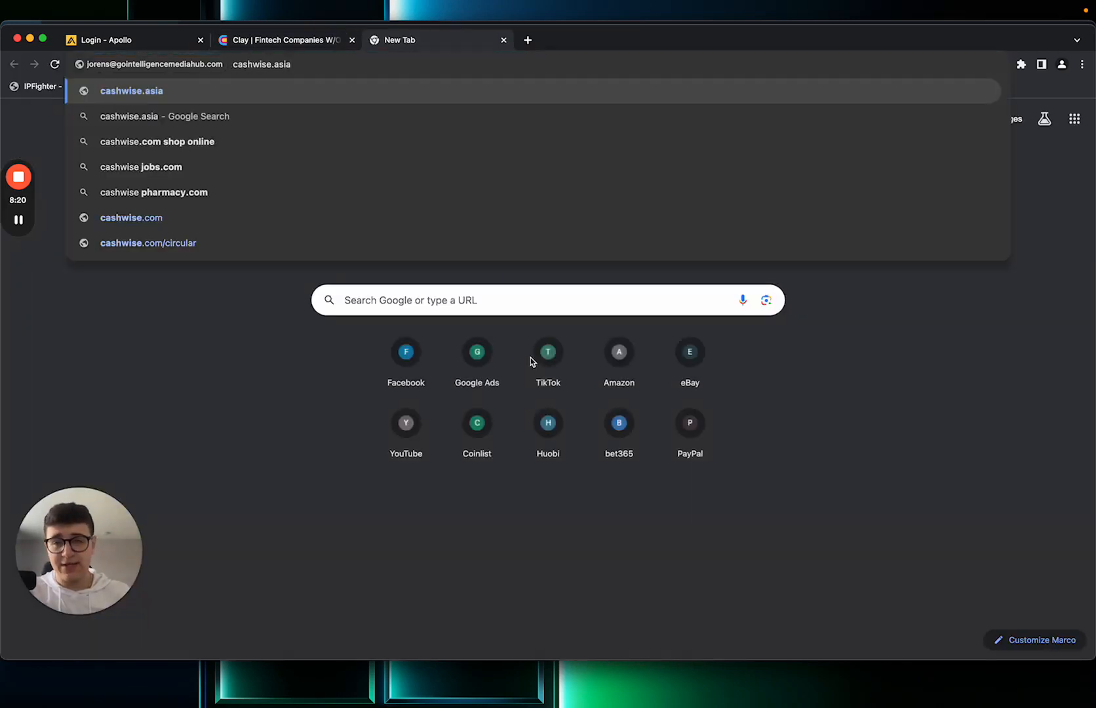
pyautogui.press('Return')
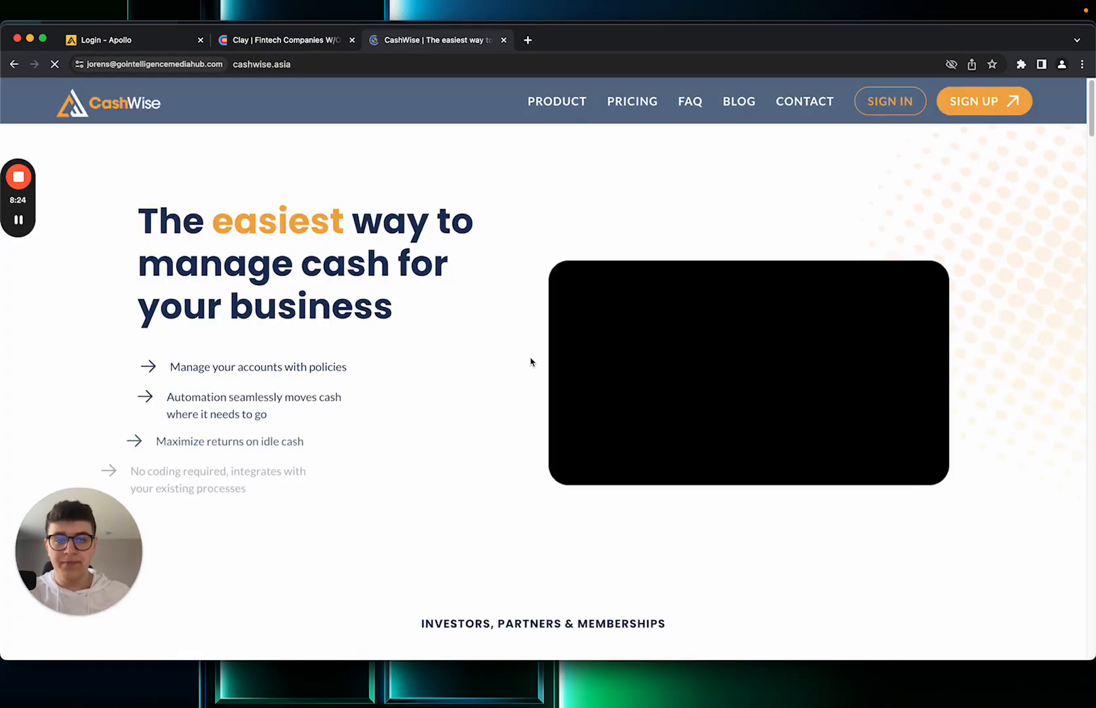
pyautogui.click(260, 40)
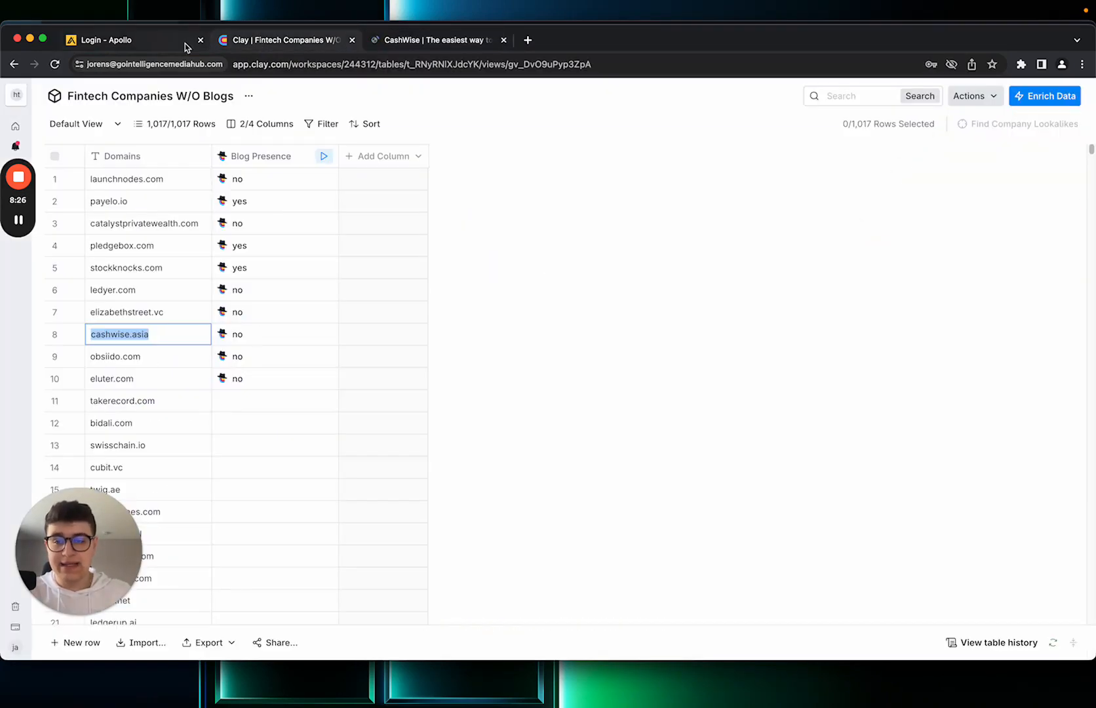
# - Return to the CashWise website, check its navbar, posts section and footer for a blog, and close the site
pyautogui.click(432, 48)
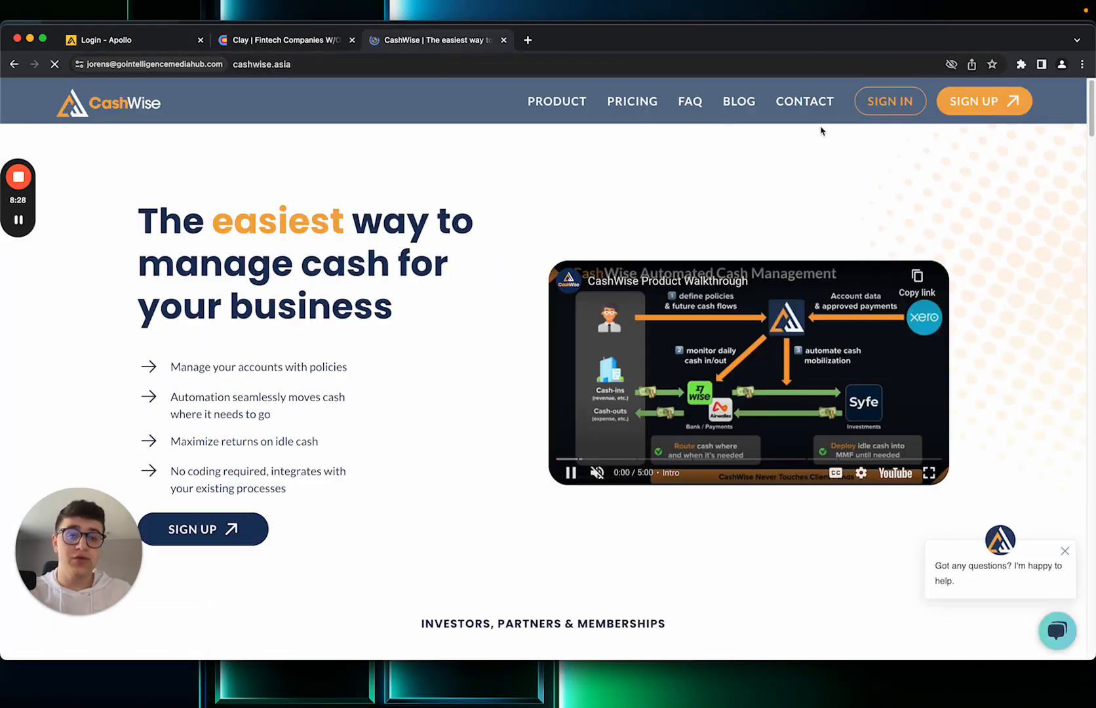
pyautogui.scroll(-15, 691, 164)
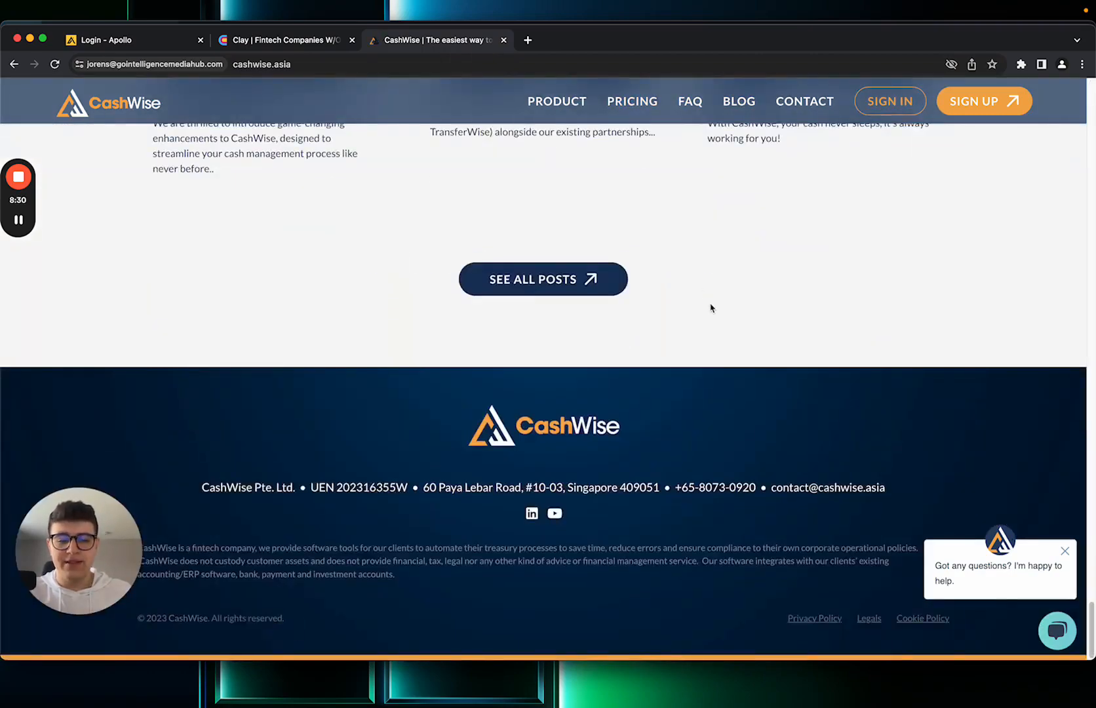
pyautogui.scroll(5, 720, 349)
pyautogui.press('super+w')
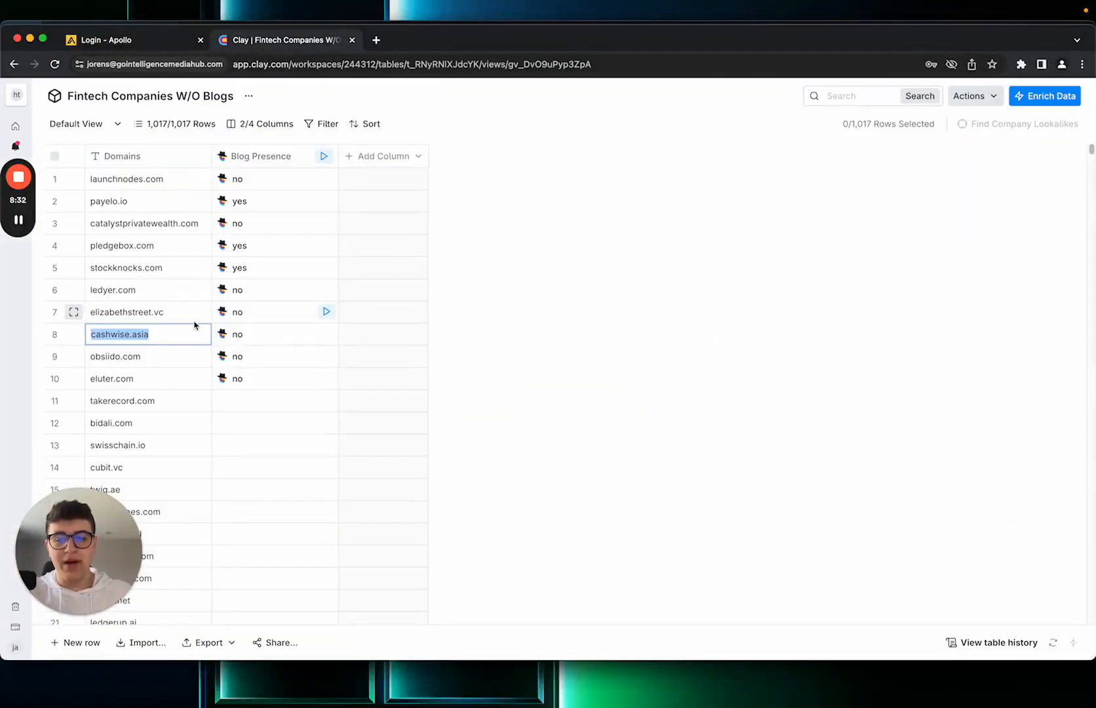
# - Copy the elizabethstreet.vc domain from row 7 and open that website in a new browser tab
pyautogui.click(122, 311)
pyautogui.doubleClick(118, 315)
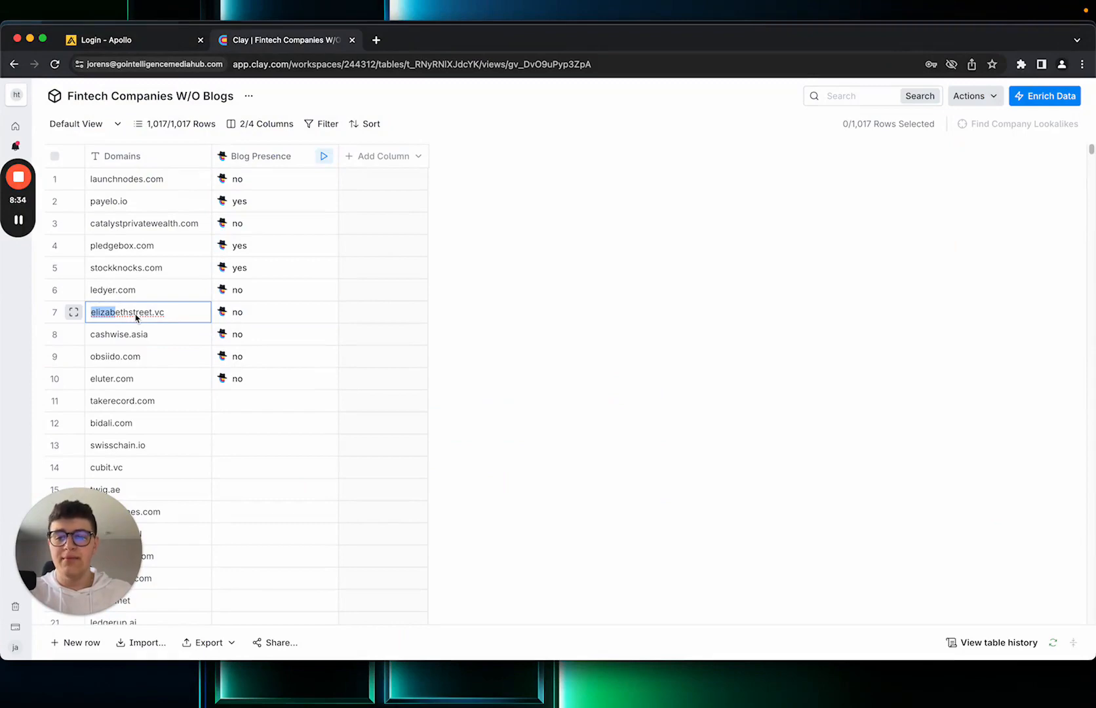
pyautogui.press('super+a')
pyautogui.press('super+c')
pyautogui.press('super+t')
pyautogui.press('super+v')
pyautogui.press('Return')
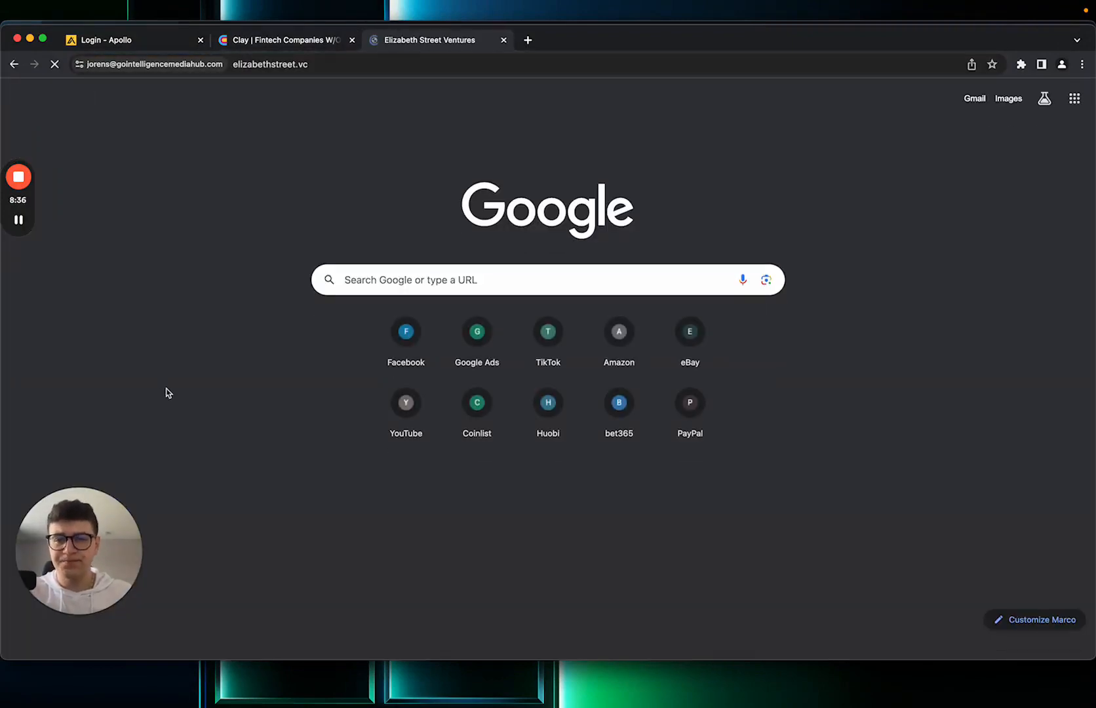
# - Examine the Elizabeth Street Ventures homepage down to the footer for a blog link and close the site
pyautogui.scroll(-15, 478, 209)
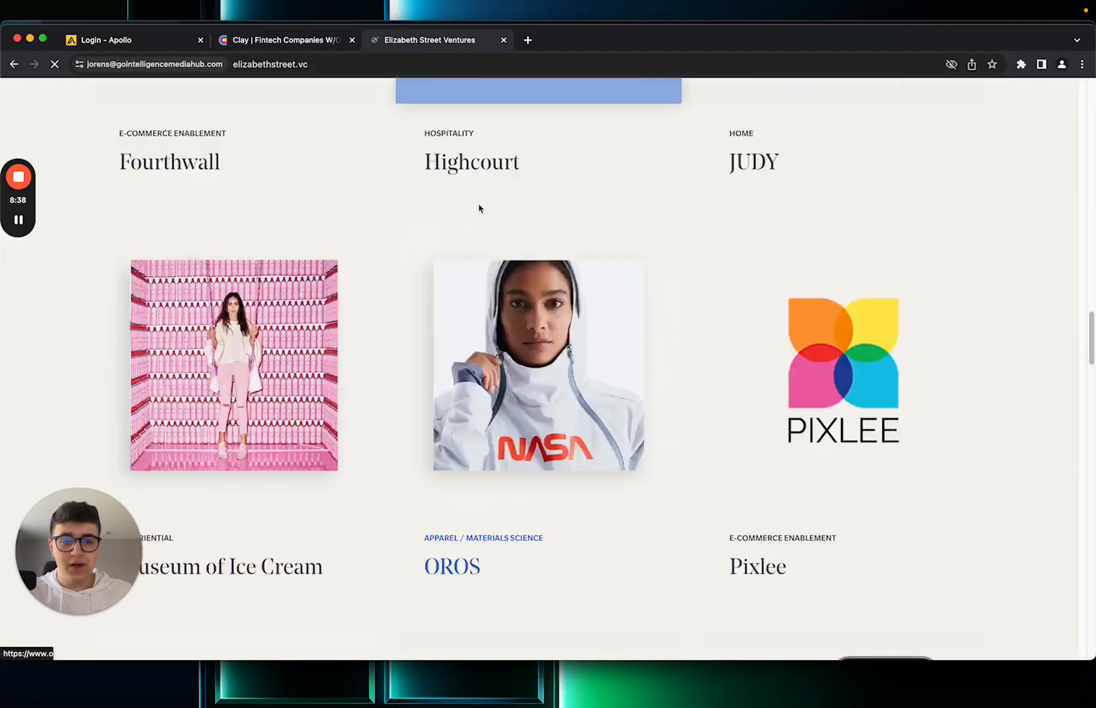
pyautogui.scroll(-15, 479, 208)
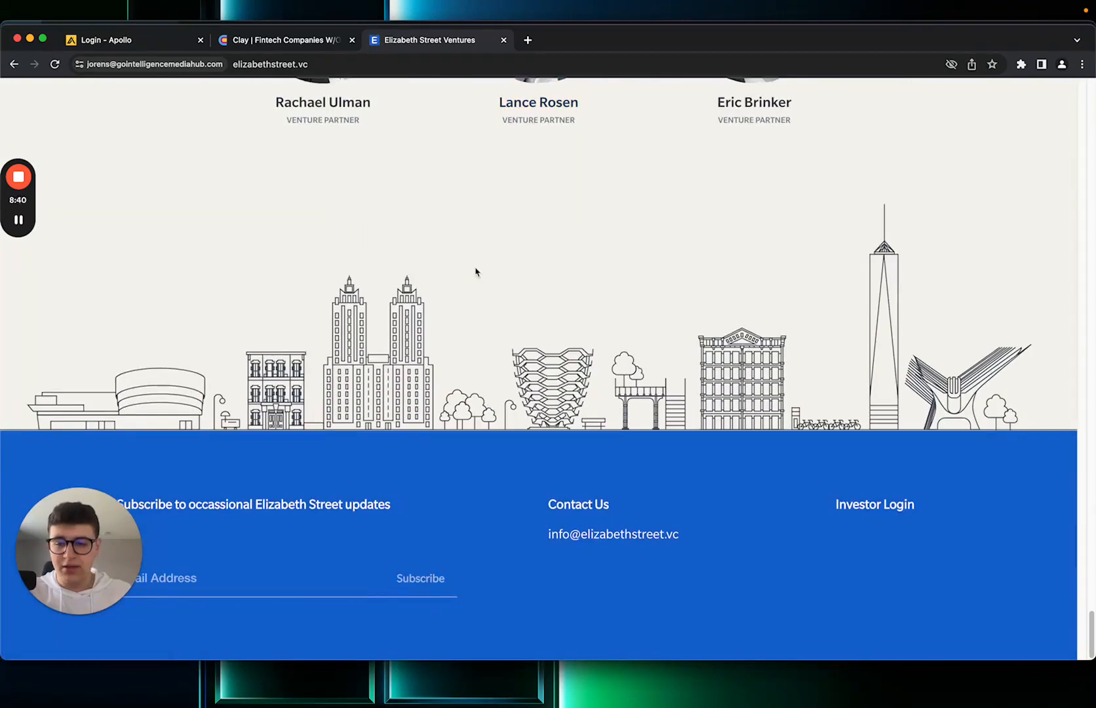
pyautogui.press('super+w')
# - Copy the ledyer.com domain from row 6 and open that website in a new browser tab
pyautogui.click(140, 292)
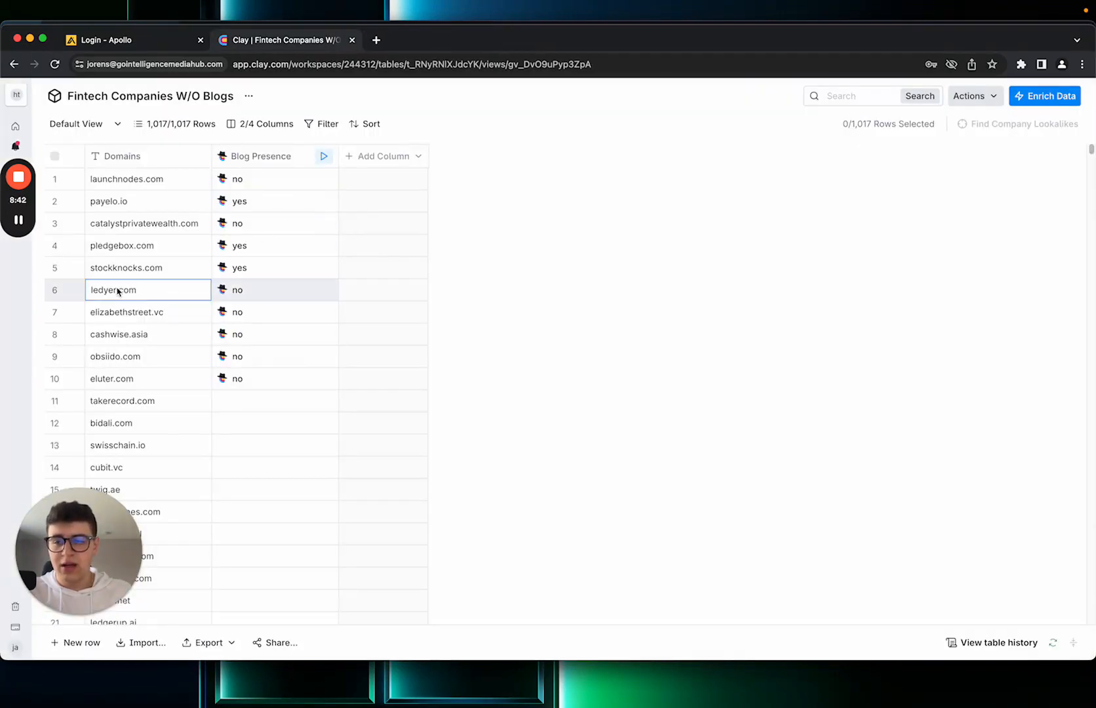
pyautogui.doubleClick(118, 291)
pyautogui.press('super+c')
pyautogui.press('super+t')
pyautogui.press('super+v')
pyautogui.press('Return')
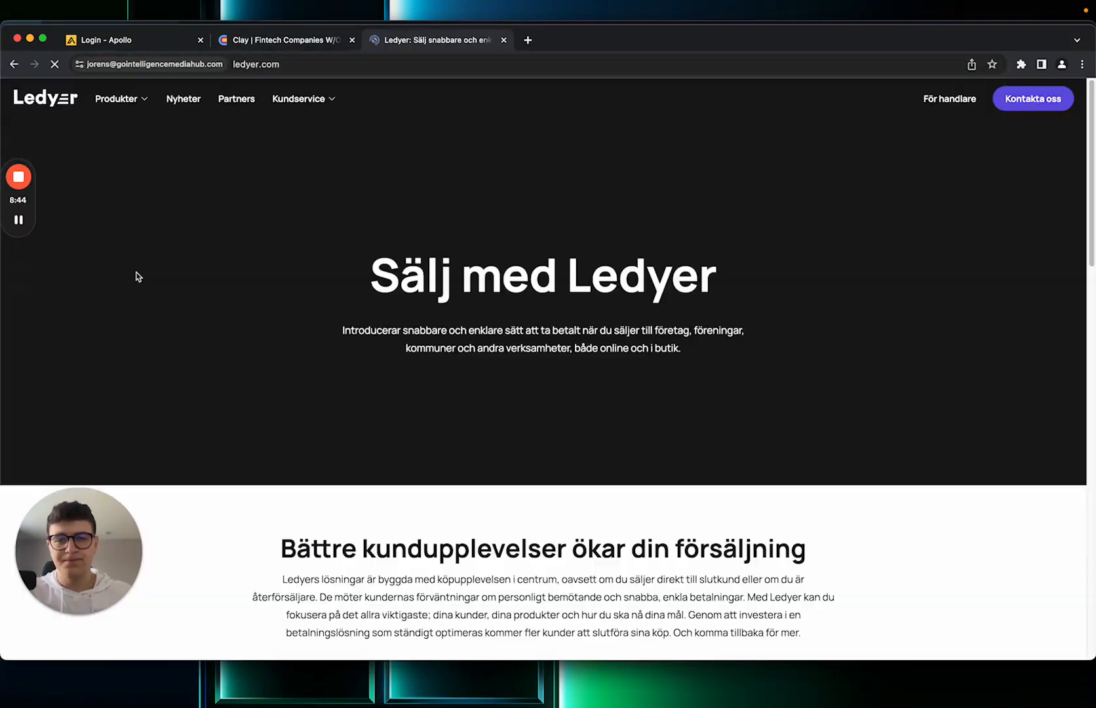
# - Check the Ledyer homepage and footer for a blog link, search the page for "blog", and close the site
pyautogui.scroll(-15, 151, 232)
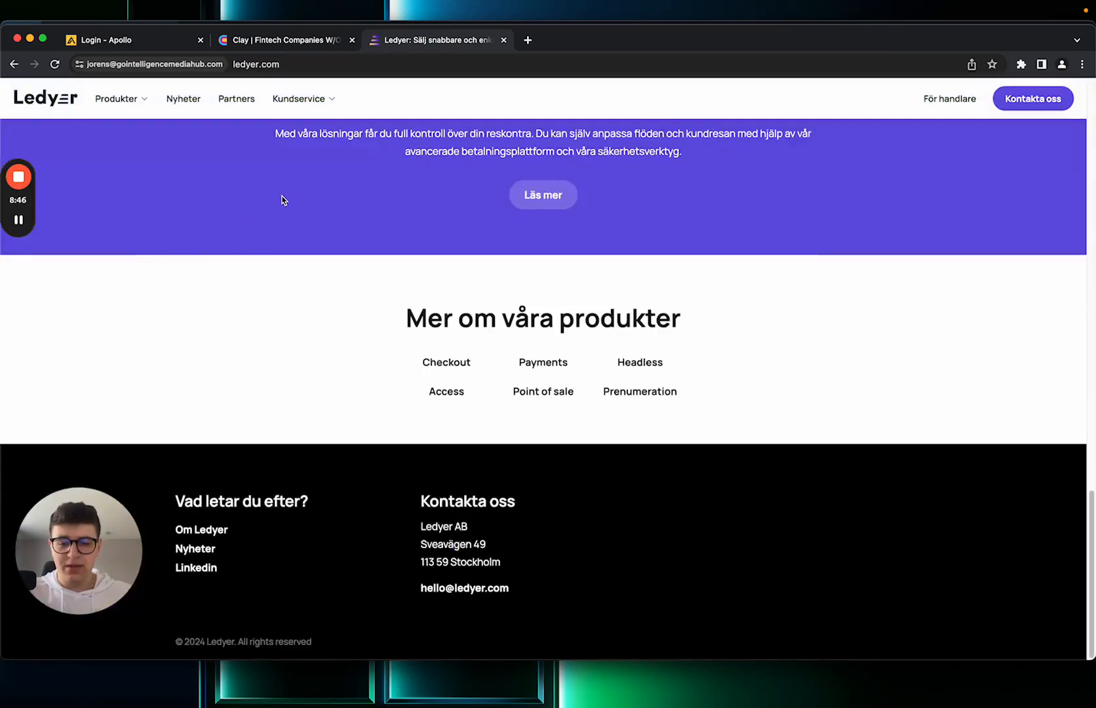
pyautogui.press('super+f')
pyautogui.write('blog')
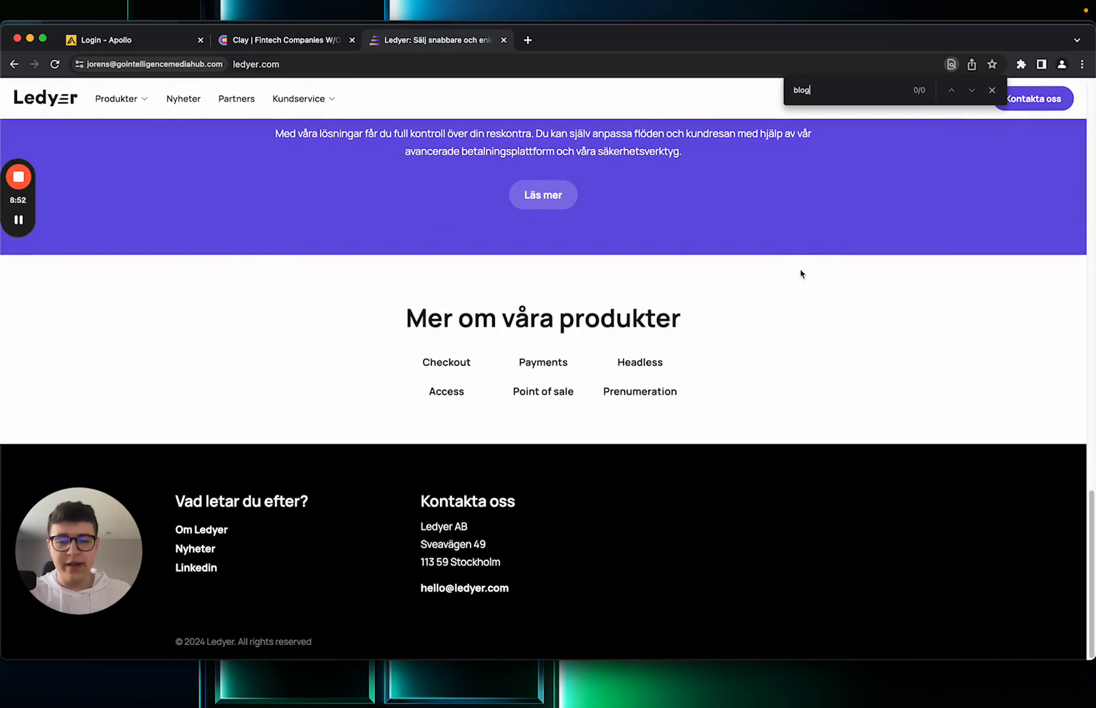
pyautogui.scroll(15, 800, 274)
pyautogui.press('super+w')
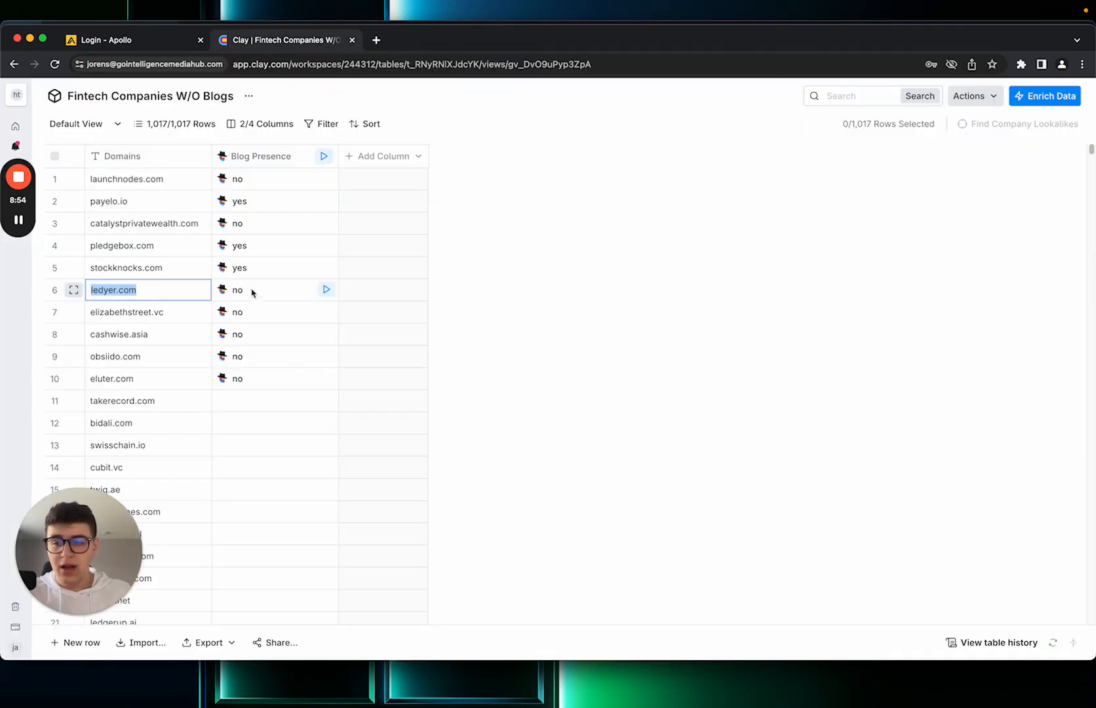
# - Open the stockknocks.com website from row 5 in a new tab, check its navbar for a blog link, and close it
pyautogui.click(130, 270)
pyautogui.press('super+c')
pyautogui.press('super+t')
pyautogui.press('super+v')
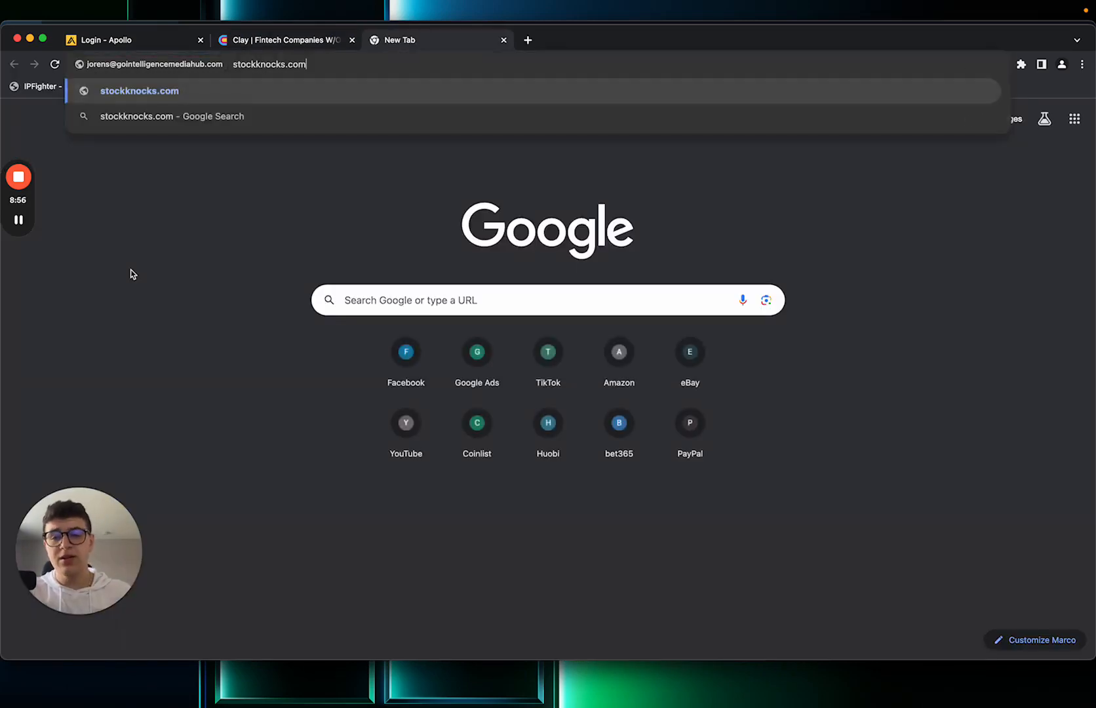
pyautogui.press('Return')
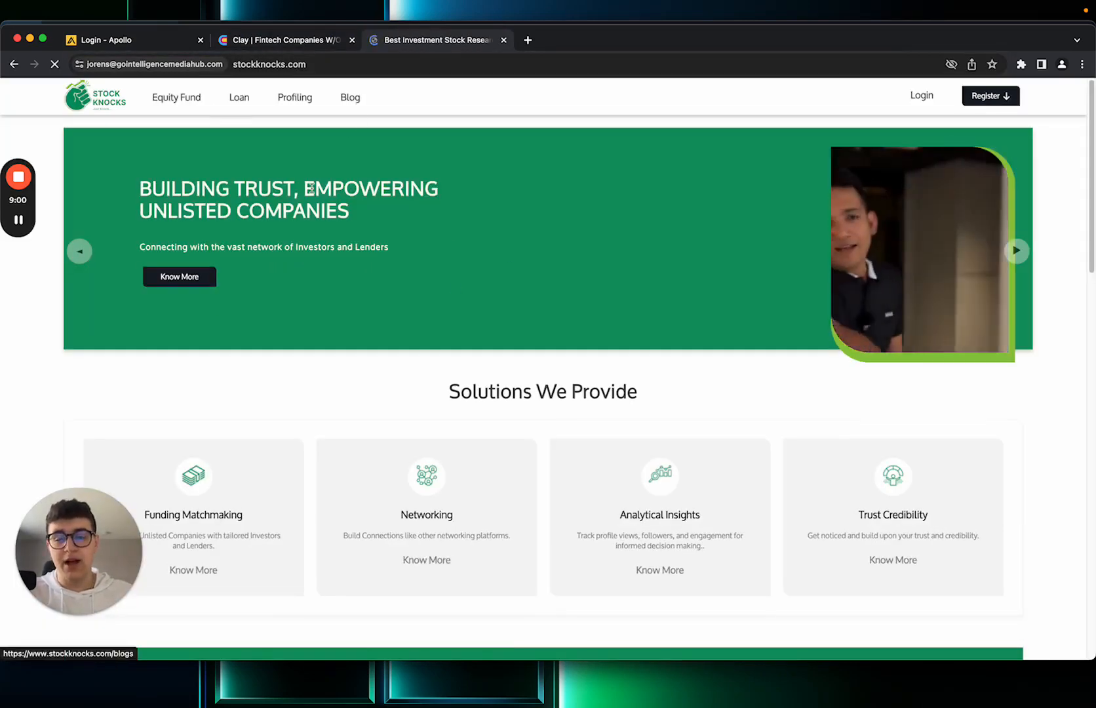
pyautogui.press('super+w')
# - Open the pledgebox.com website from row 4 in a new tab, look over its homepage, and close it
pyautogui.click(146, 247)
pyautogui.press('super+c')
pyautogui.press('super+t')
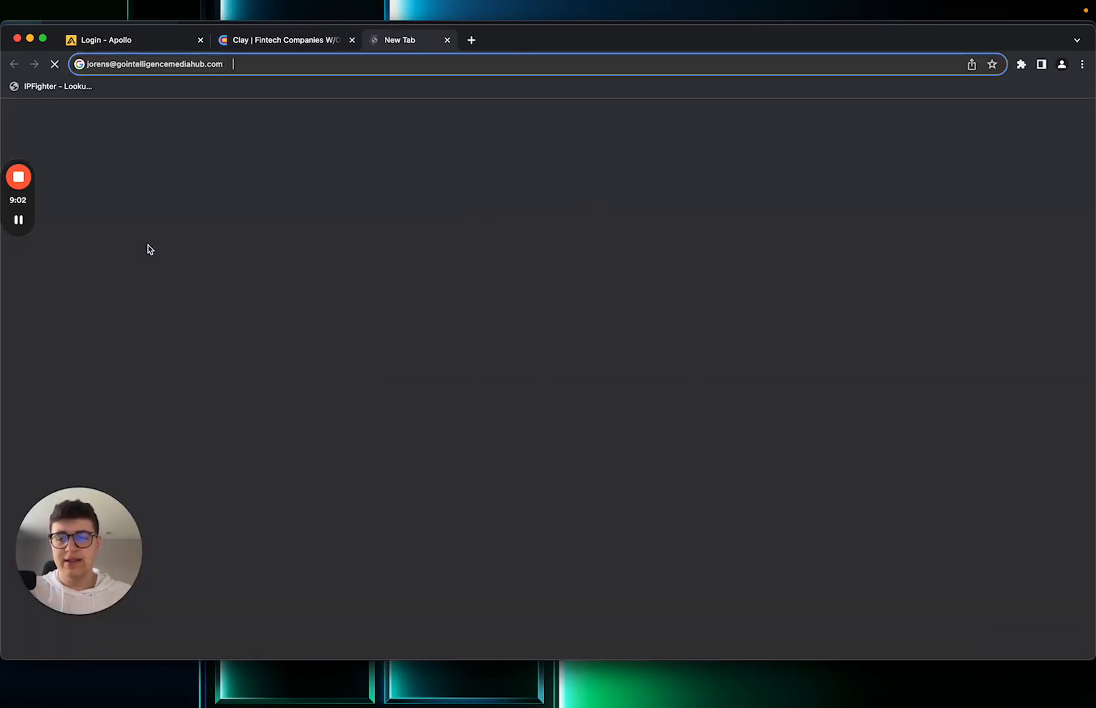
pyautogui.press('super+v')
pyautogui.press('Return')
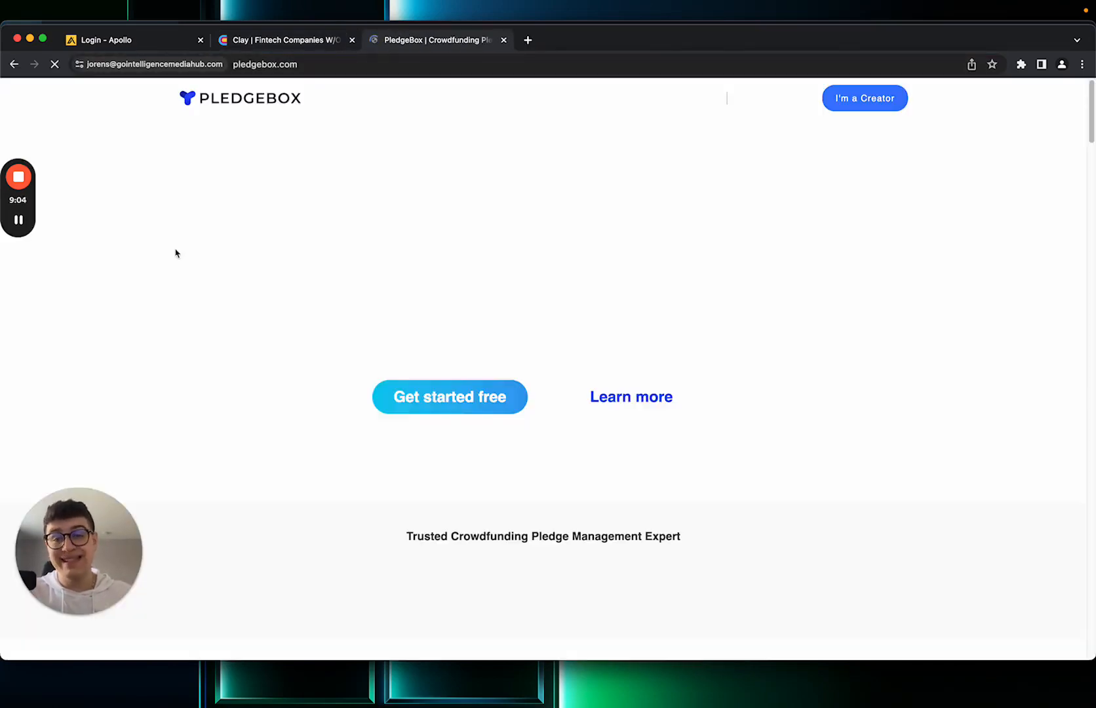
pyautogui.press('super+w')
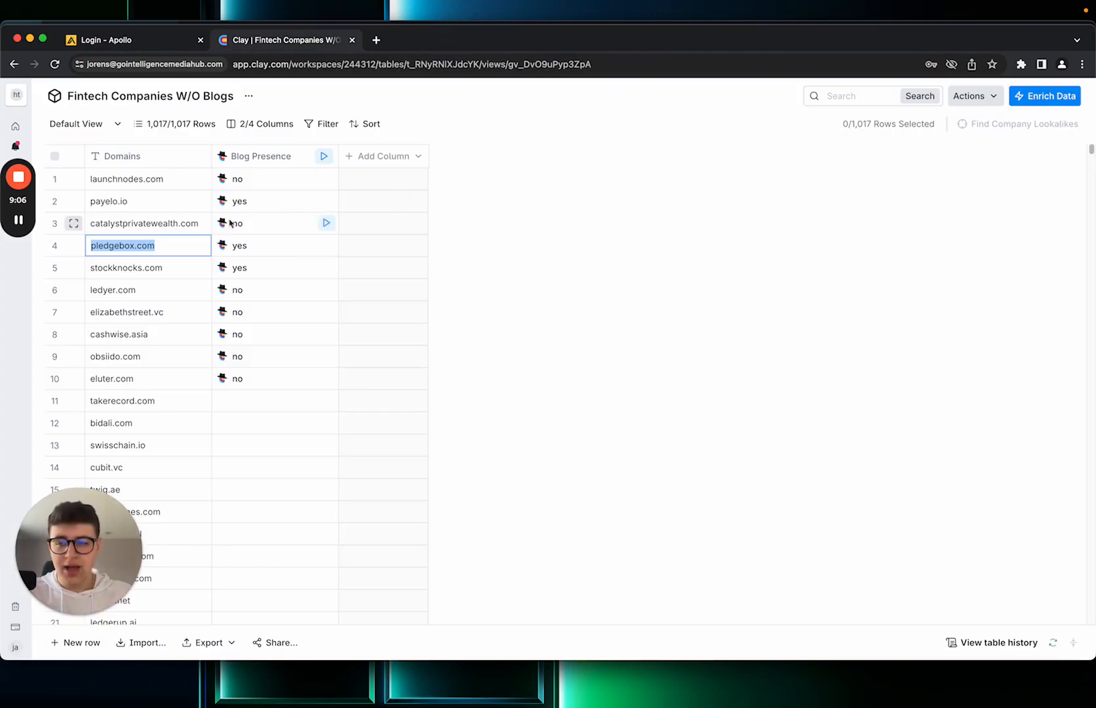
# - Copy the catalystprivatewealth.com domain from row 3 and open that website in a new browser tab
pyautogui.click(154, 225)
pyautogui.press('super+c')
pyautogui.press('super+t')
pyautogui.press('super+v')
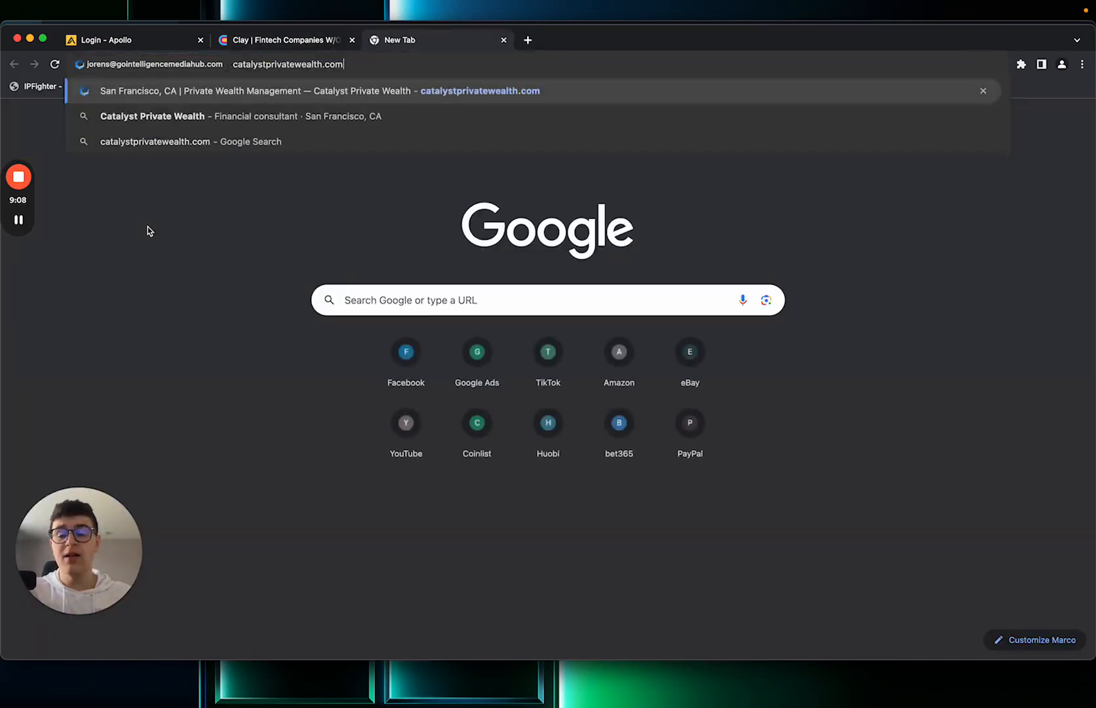
pyautogui.press('Return')
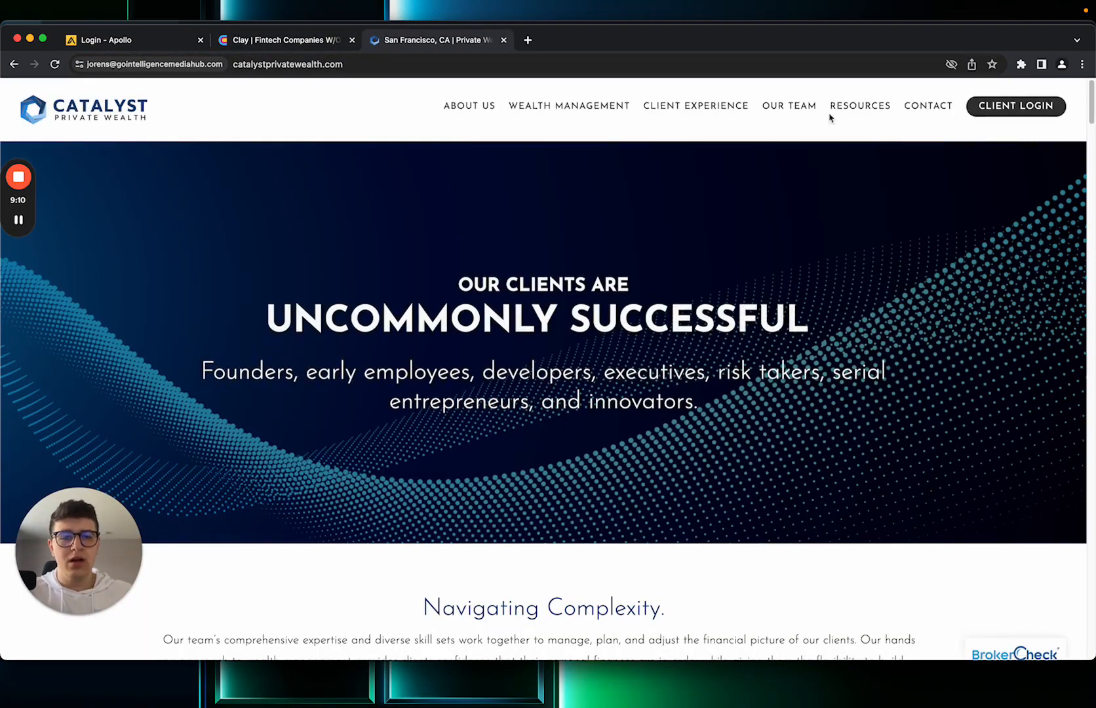
# - Search the Catalyst Private Wealth homepage for "blog", examine its footer, and close the site
pyautogui.scroll(-15, 557, 269)
pyautogui.press('super+f')
pyautogui.write('blog')
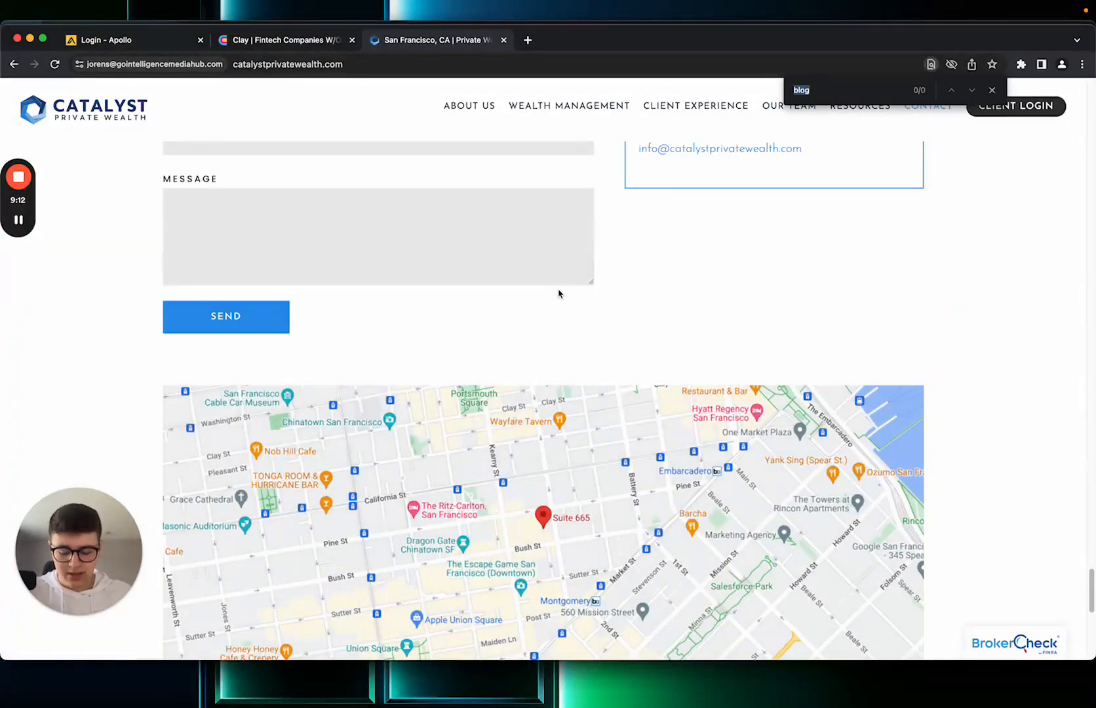
pyautogui.scroll(-10, 606, 315)
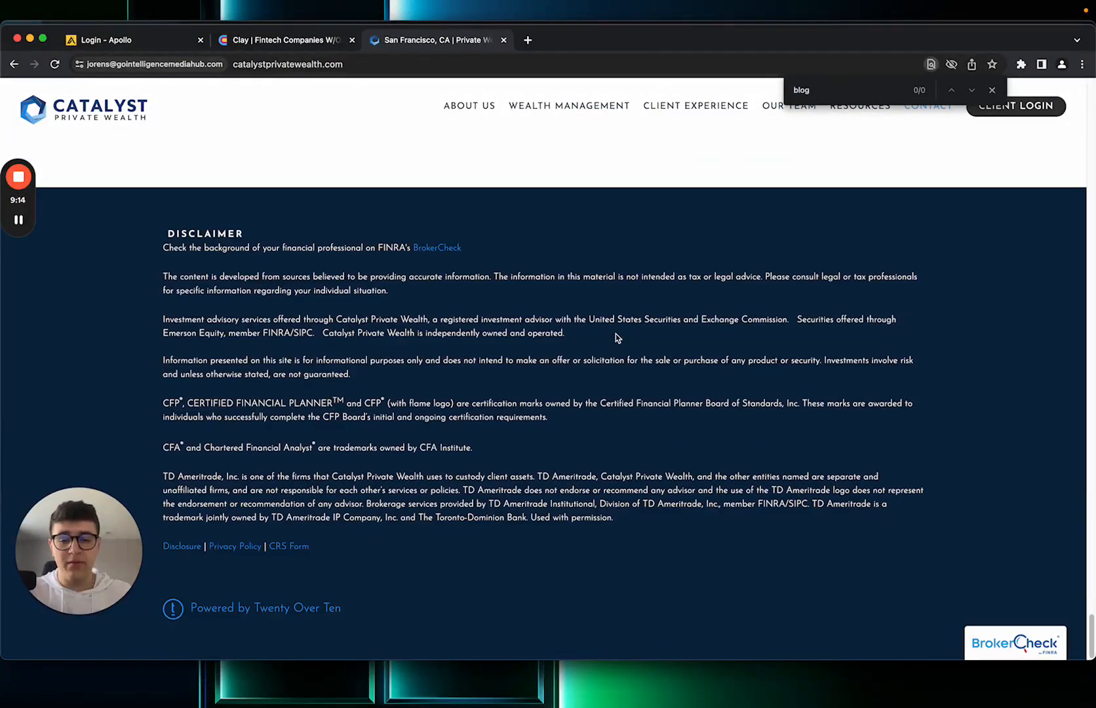
pyautogui.press('super+w')
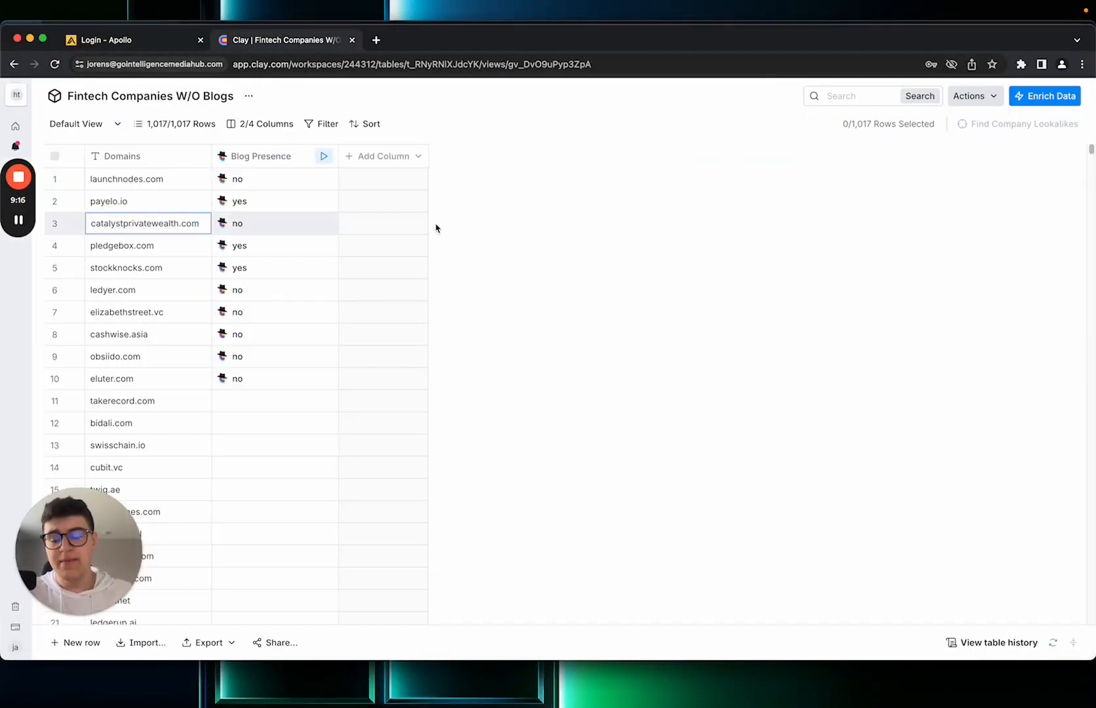
# - Export the current view of the Fintech Companies W/O Blogs table as a CSV download
pyautogui.click(194, 646)
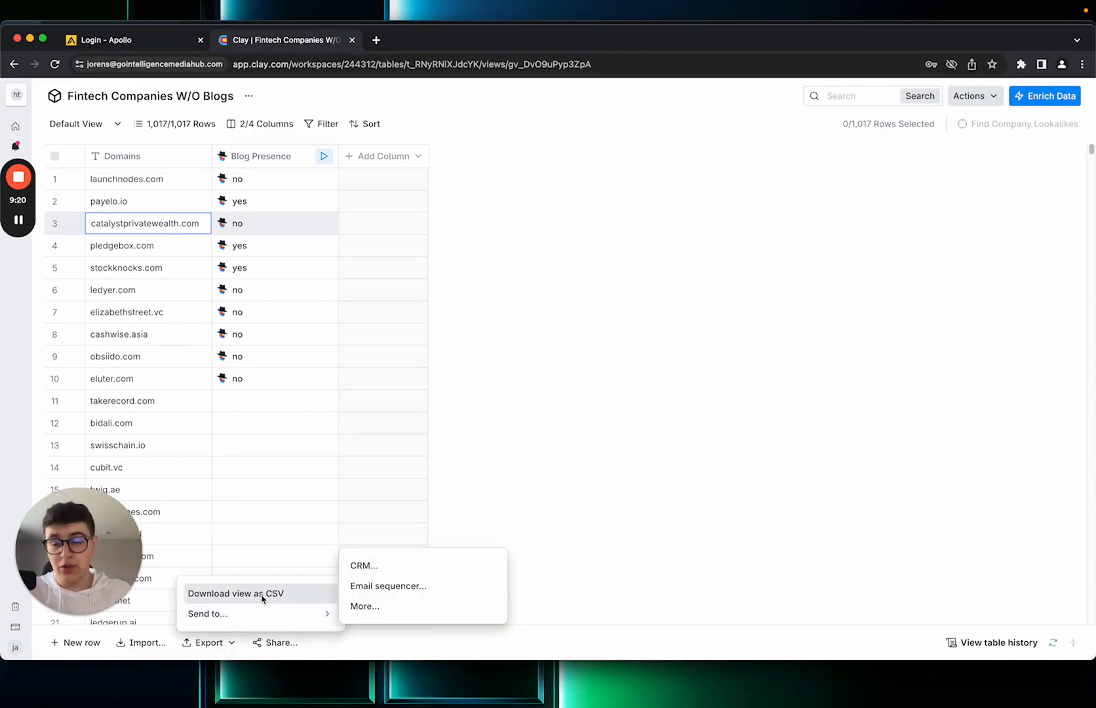
pyautogui.click(285, 593)
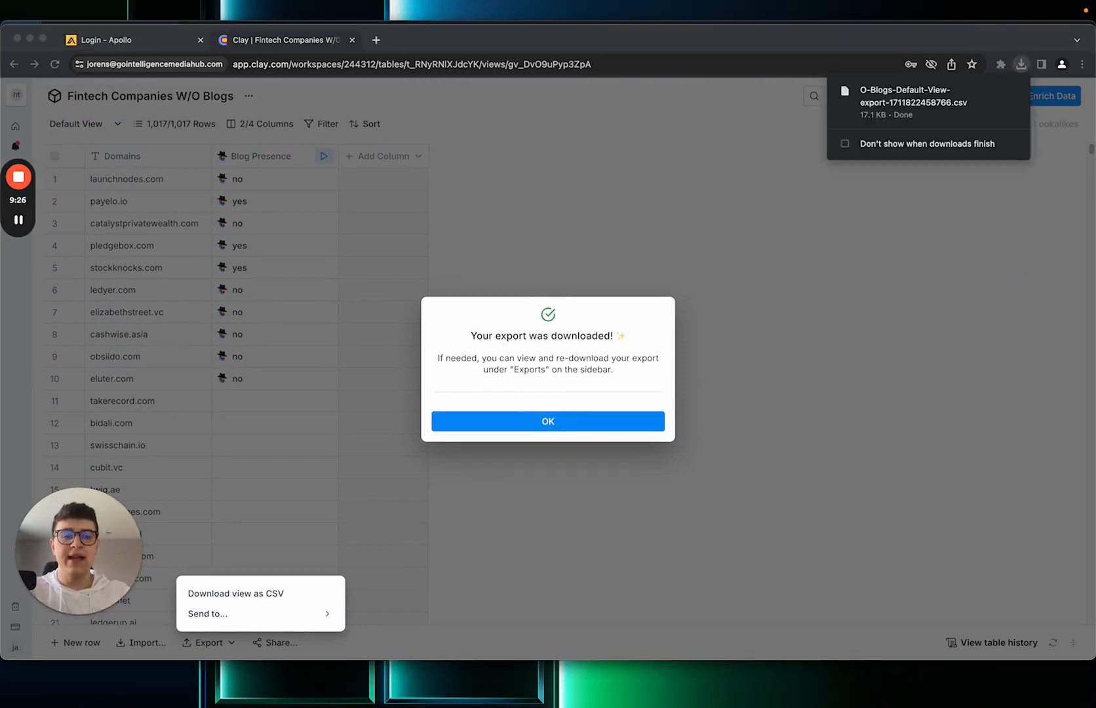
# - Bring over the blank Google Sheets window and resize the Clay window so both sit side by side
pyautogui.moveTo(443, 2); pyautogui.dragTo(426, 40)
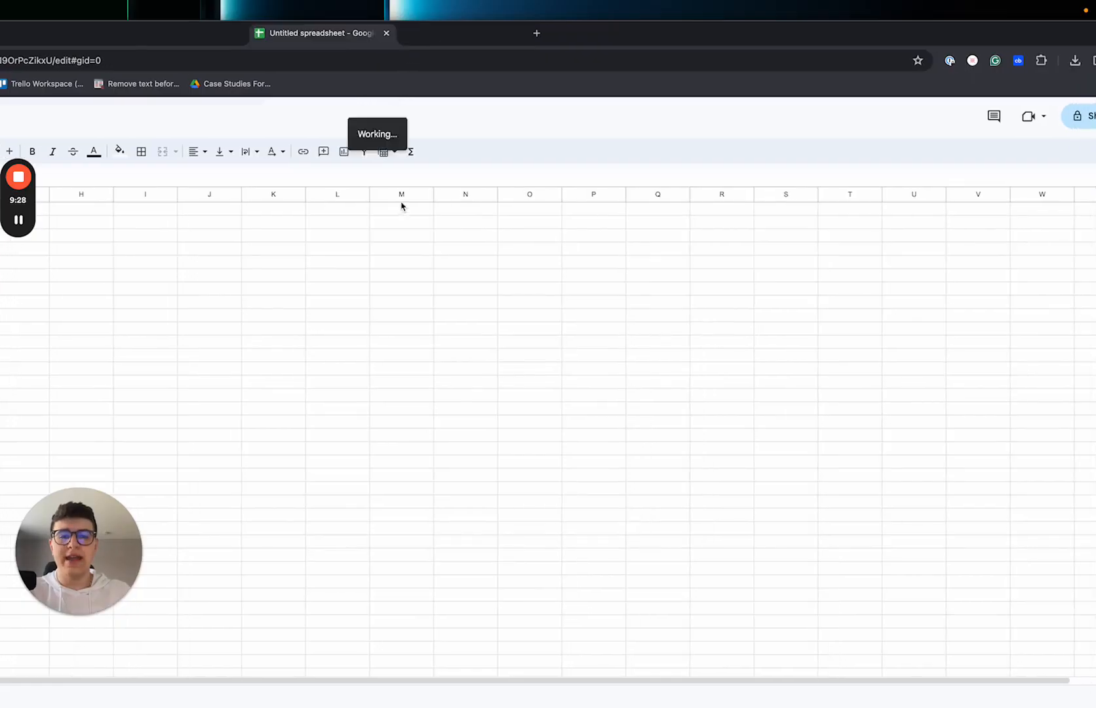
pyautogui.doubleClick(986, 39)
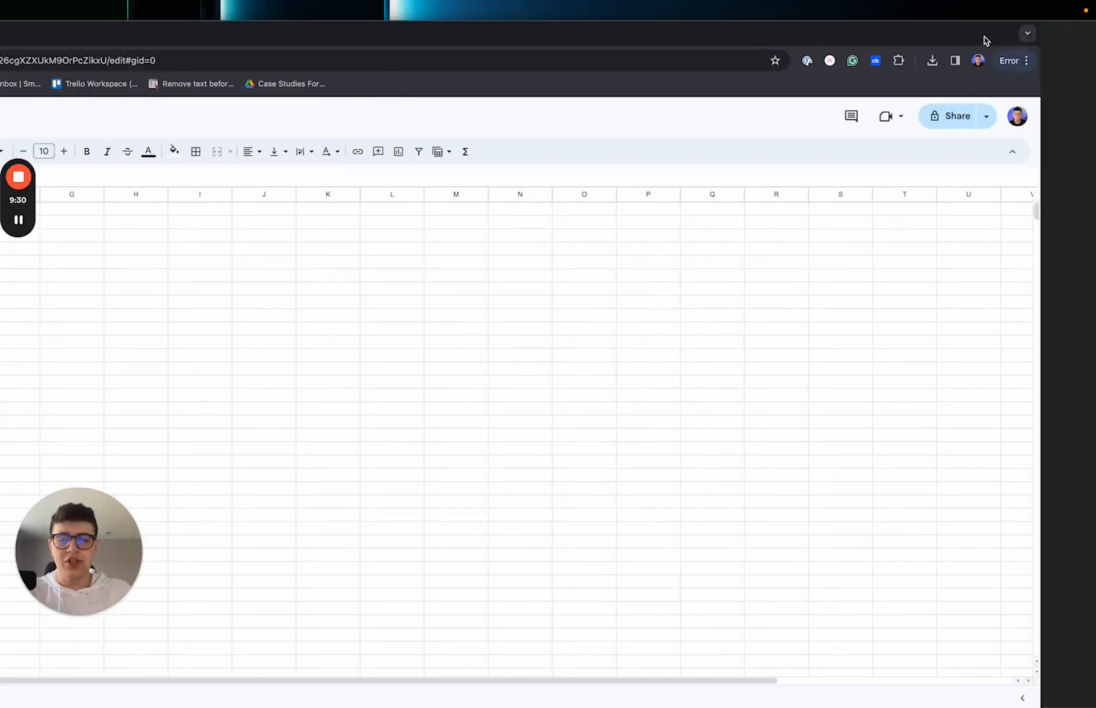
pyautogui.moveTo(1, 44); pyautogui.dragTo(482, 155)
pyautogui.click(420, 171)
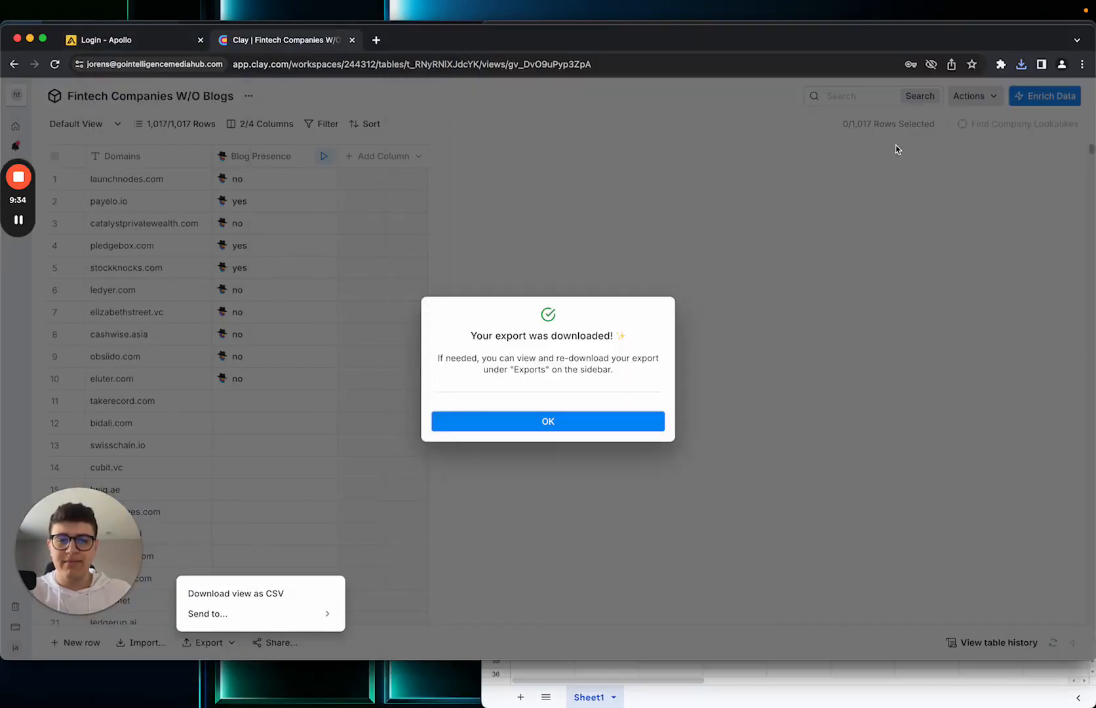
pyautogui.moveTo(1084, 133); pyautogui.dragTo(483, 138)
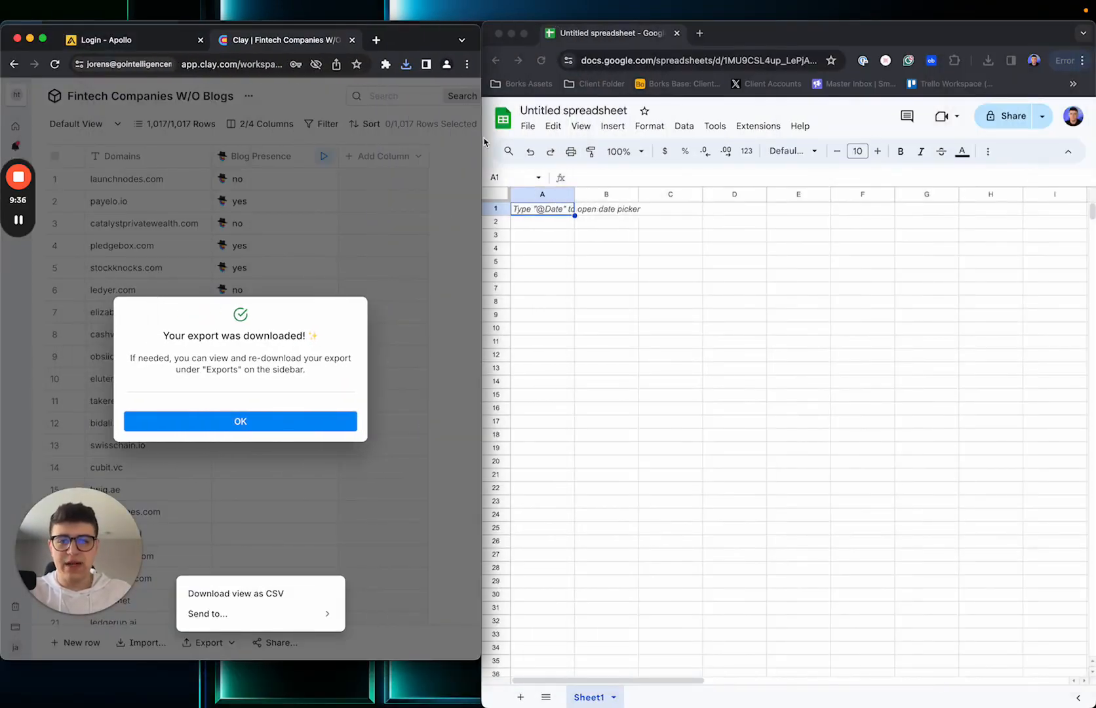
# - Start a file import in the untitled Google Sheets spreadsheet and upload the downloaded Clay CSV export
pyautogui.click(527, 127)
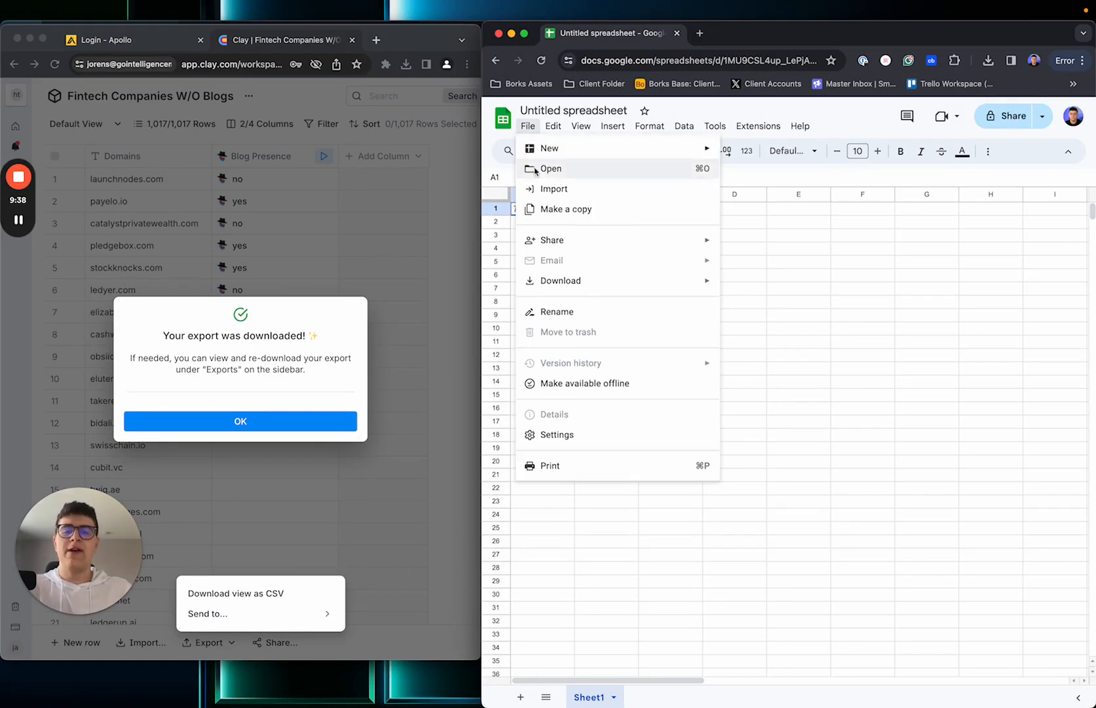
pyautogui.click(565, 187)
pyautogui.click(752, 304)
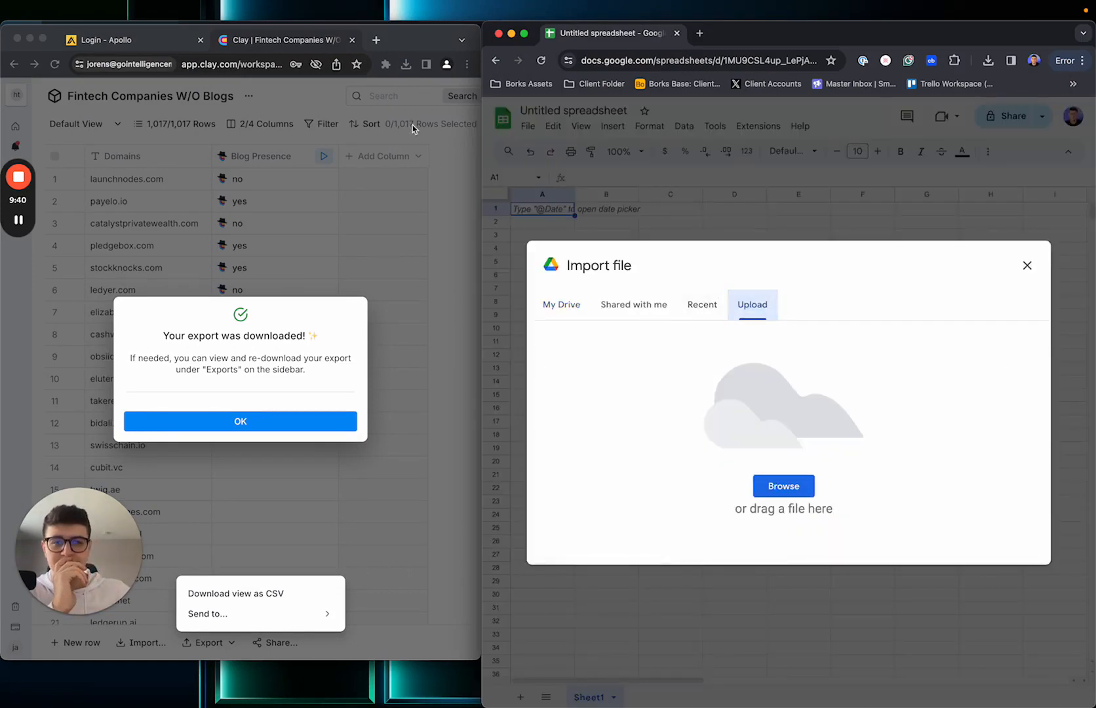
pyautogui.click(425, 66)
pyautogui.moveTo(286, 119); pyautogui.dragTo(776, 375)
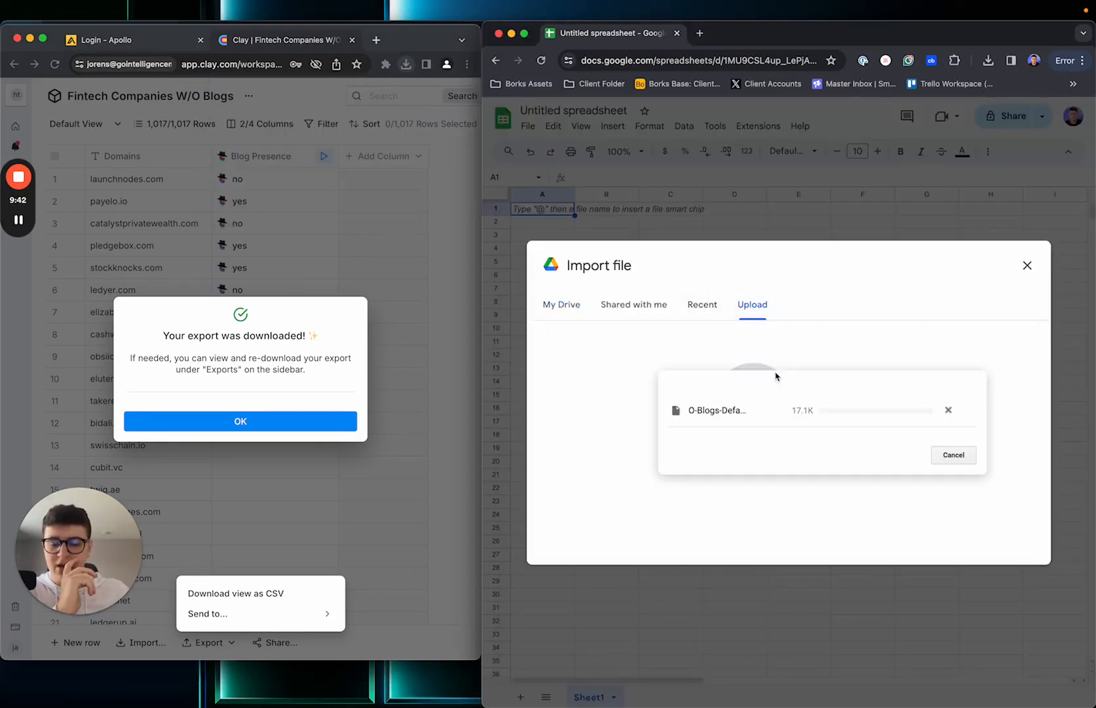
# - Enlarge the spreadsheet window, choose the import location for the CSV, and import the data with automatic separator detection
pyautogui.doubleClick(737, 34)
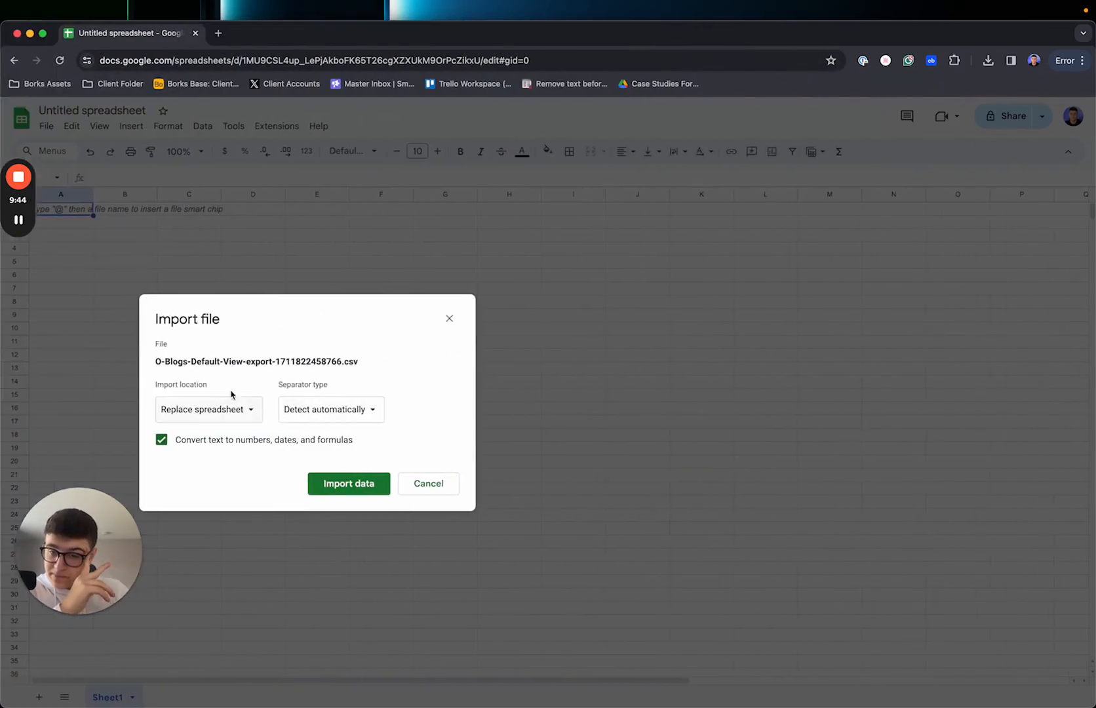
pyautogui.click(233, 407)
pyautogui.click(237, 429)
pyautogui.click(348, 483)
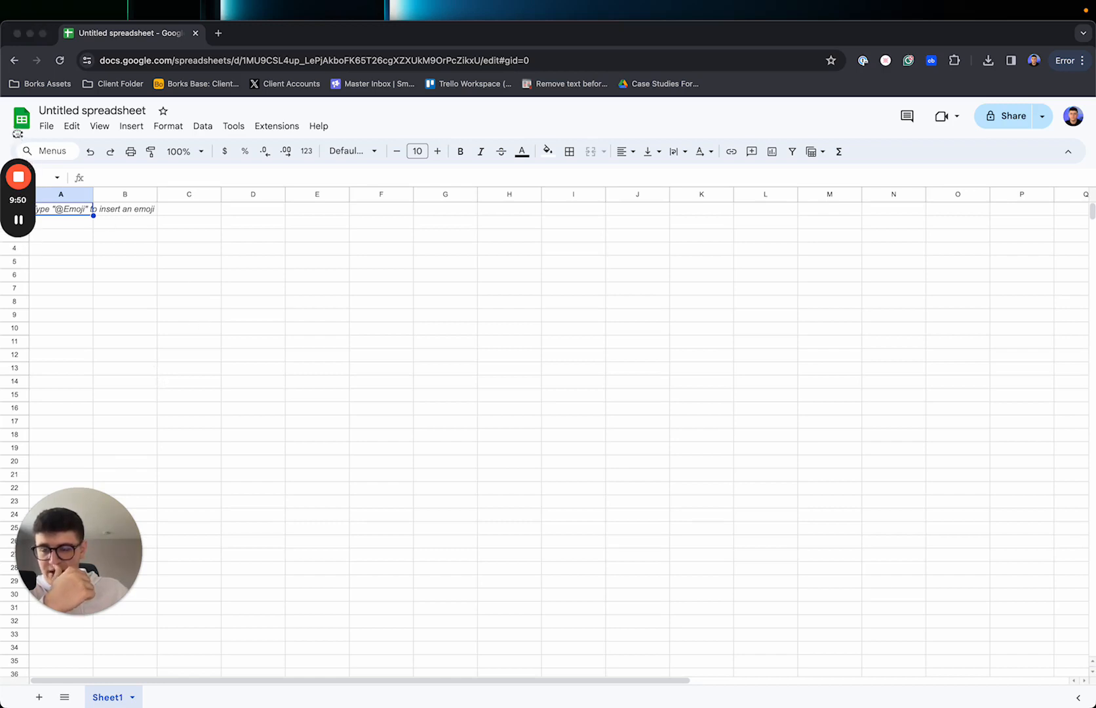
pyautogui.moveTo(19, 164); pyautogui.dragTo(7, 223)
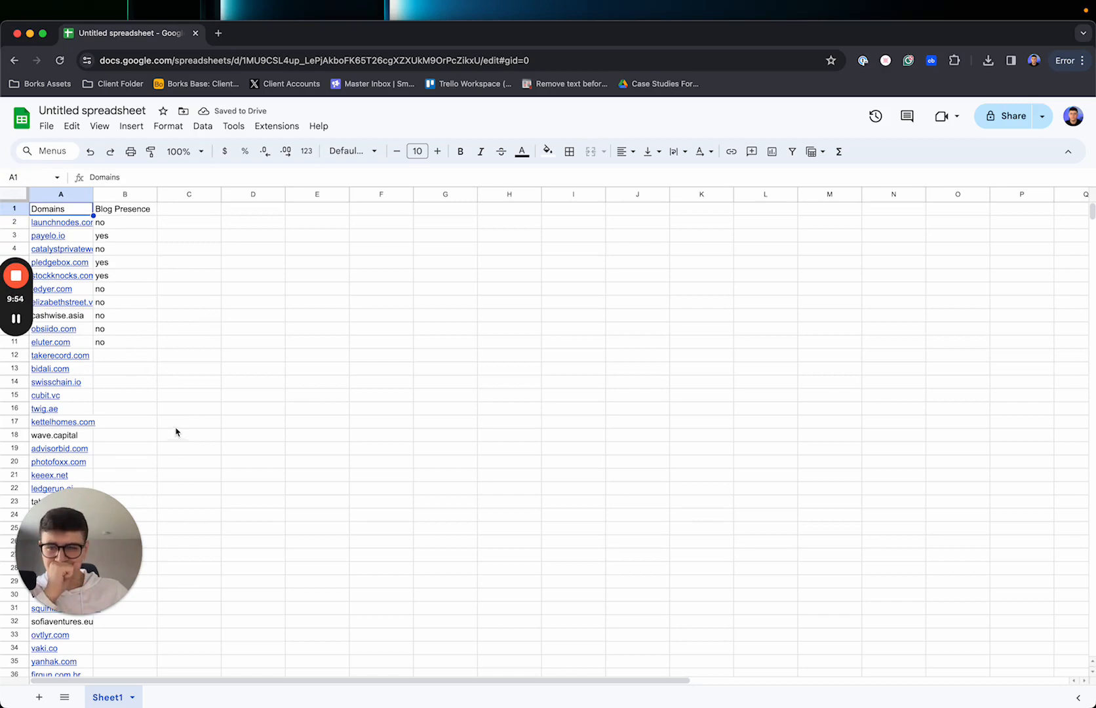
pyautogui.click(14, 355)
pyautogui.click(228, 296)
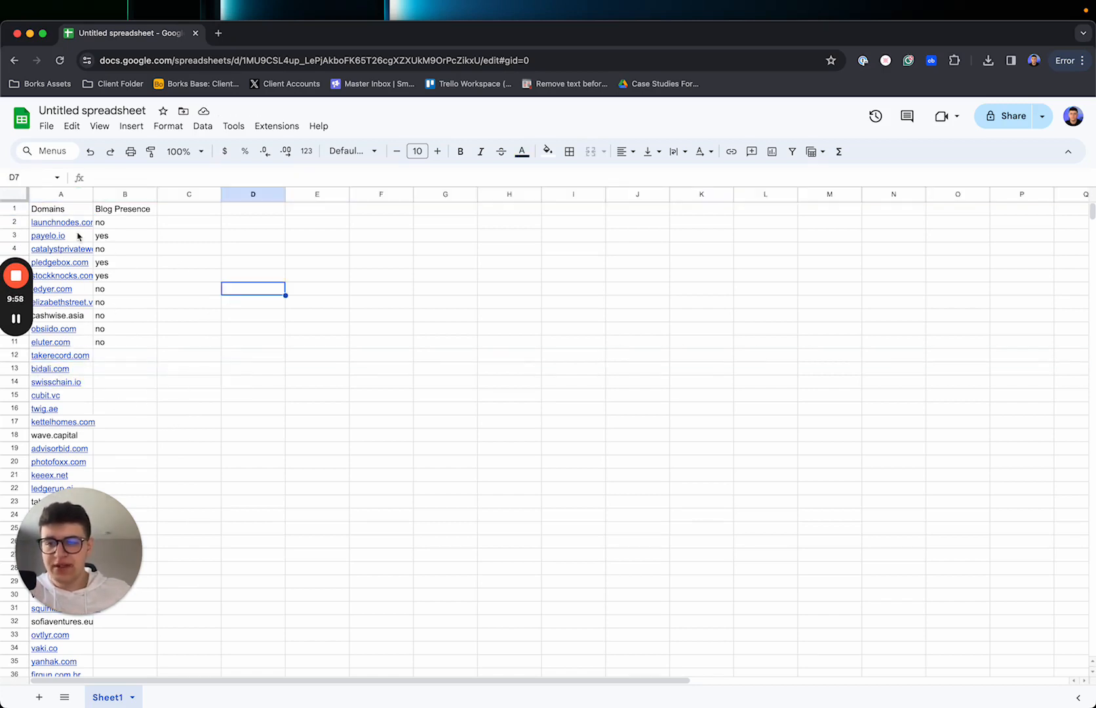
# - Copy the header and the ten rows with a Blog Presence value (A1:B11) into a new sheet
pyautogui.moveTo(60, 208); pyautogui.dragTo(156, 348)
pyautogui.press('super+c')
pyautogui.click(38, 696)
pyautogui.press('super+v')
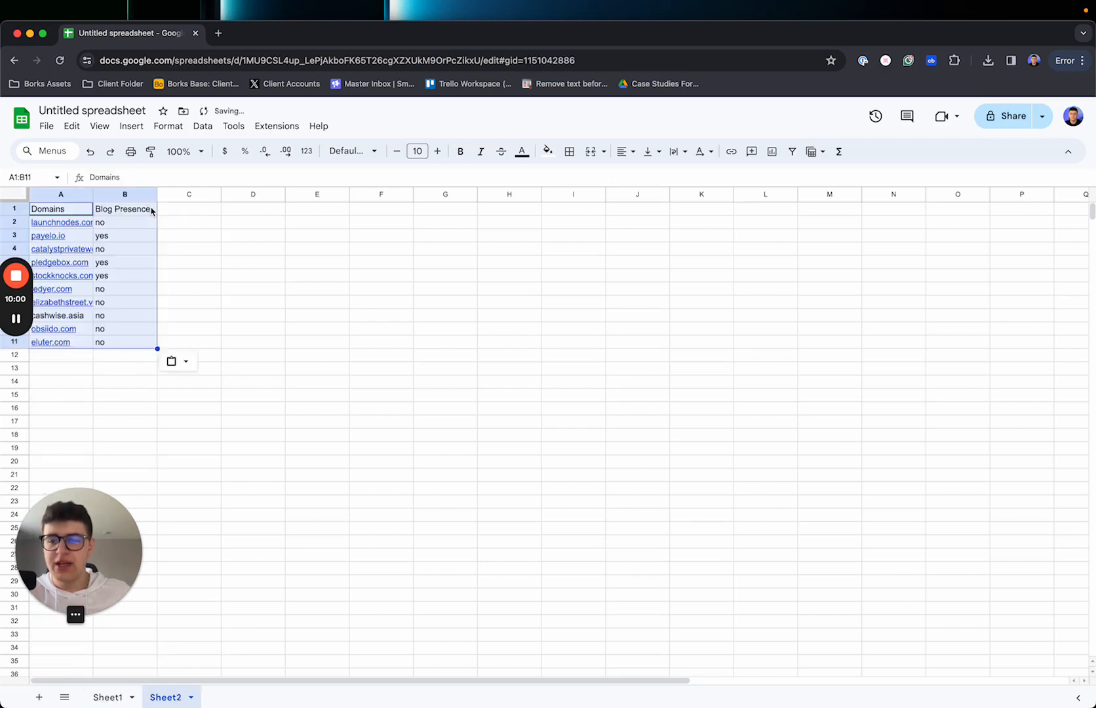
pyautogui.click(357, 396)
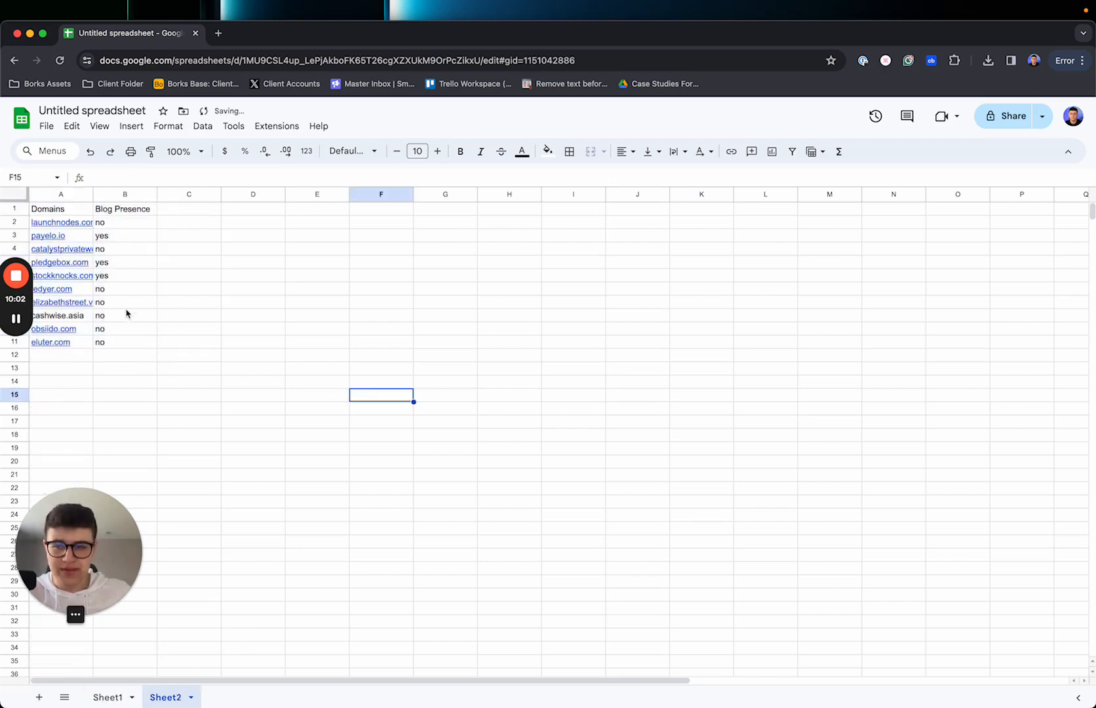
pyautogui.moveTo(14, 240); pyautogui.dragTo(983, 331)
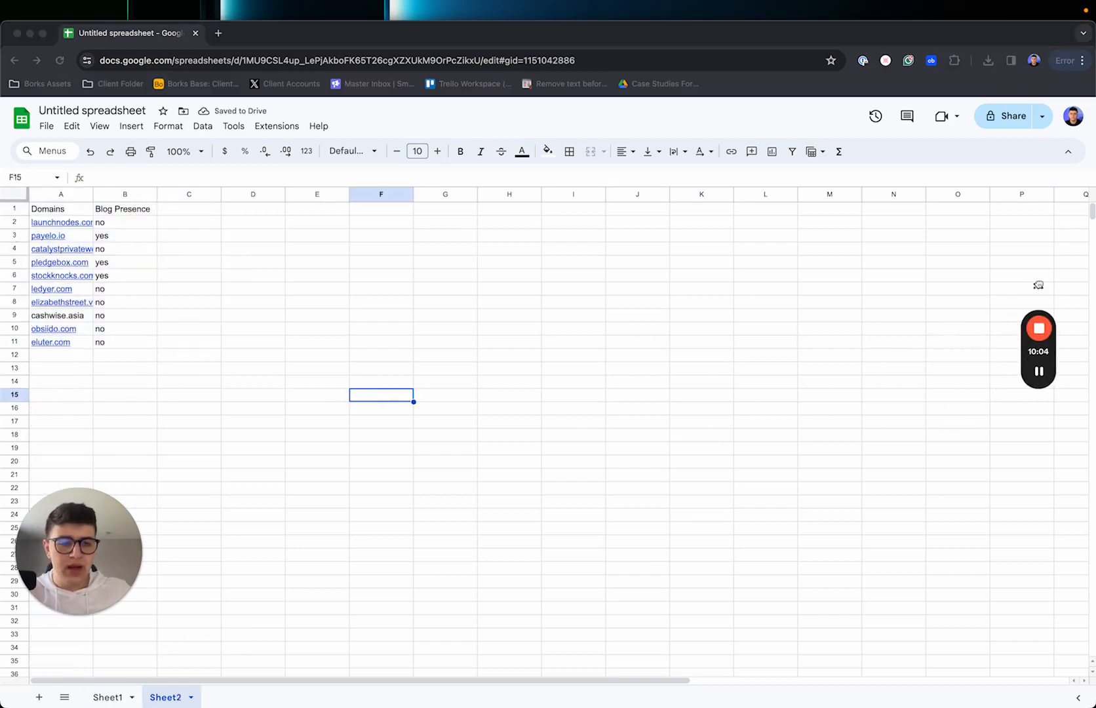
pyautogui.moveTo(124, 490); pyautogui.dragTo(900, 514)
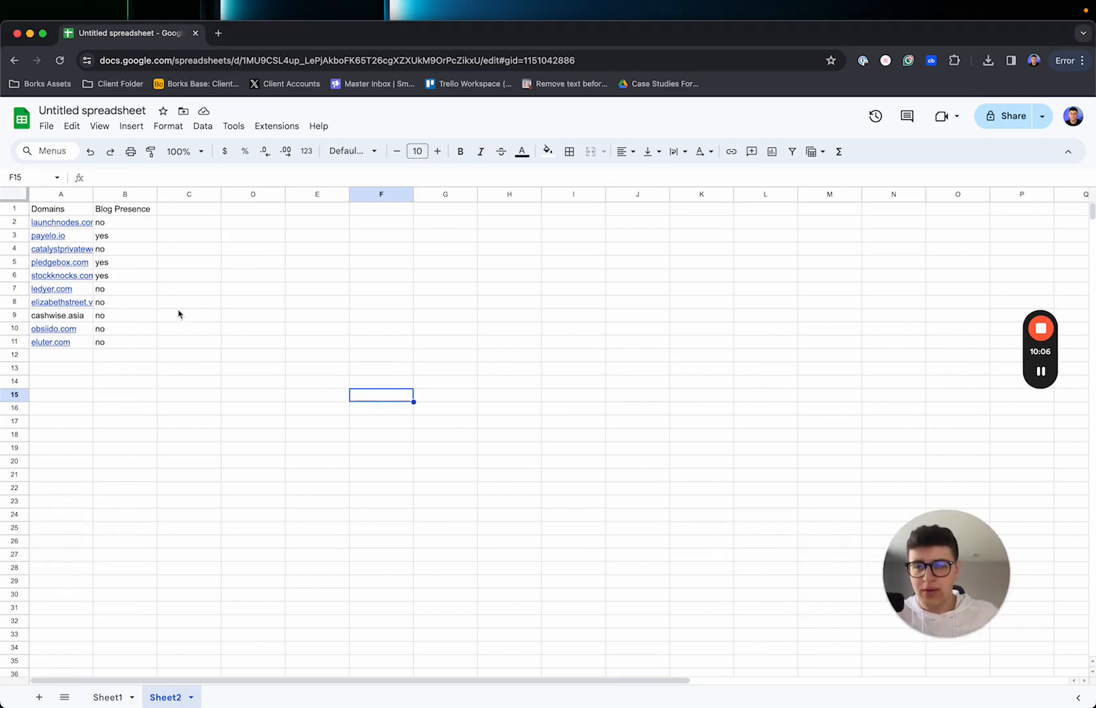
# - Create a filter on columns A and B and filter Blog Presence by the condition Text contains "no"
pyautogui.moveTo(62, 194); pyautogui.dragTo(127, 194)
pyautogui.rightClick(127, 193)
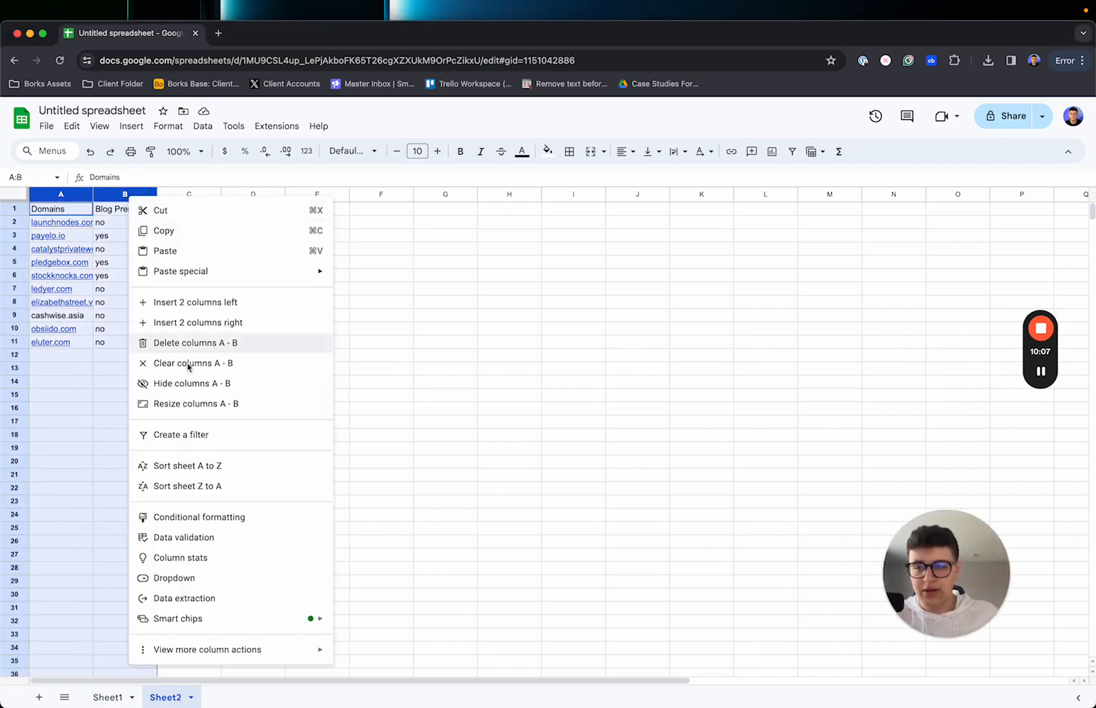
pyautogui.click(172, 434)
pyautogui.click(151, 209)
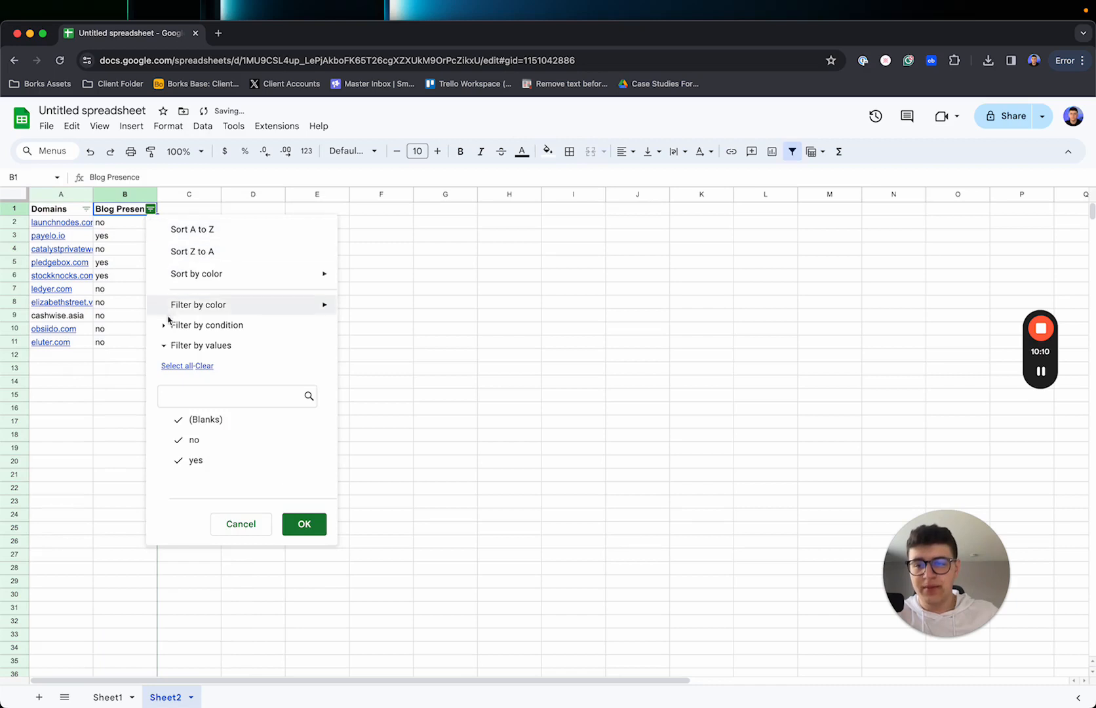
pyautogui.click(187, 325)
pyautogui.click(187, 347)
pyautogui.click(196, 430)
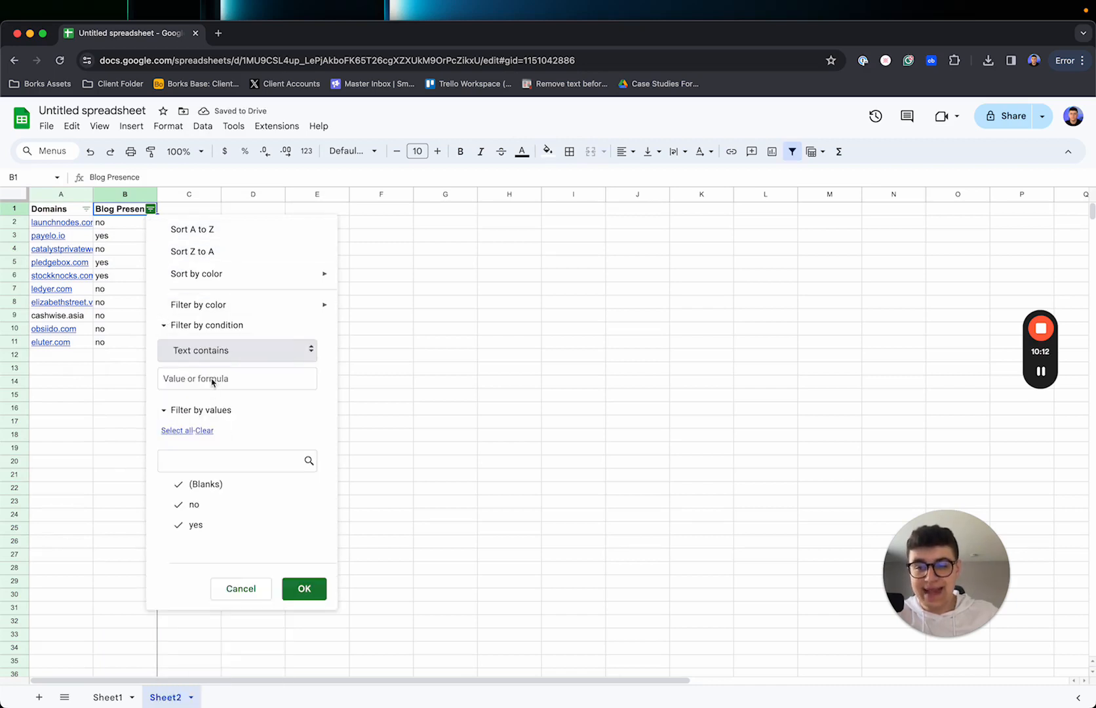
pyautogui.write('no')
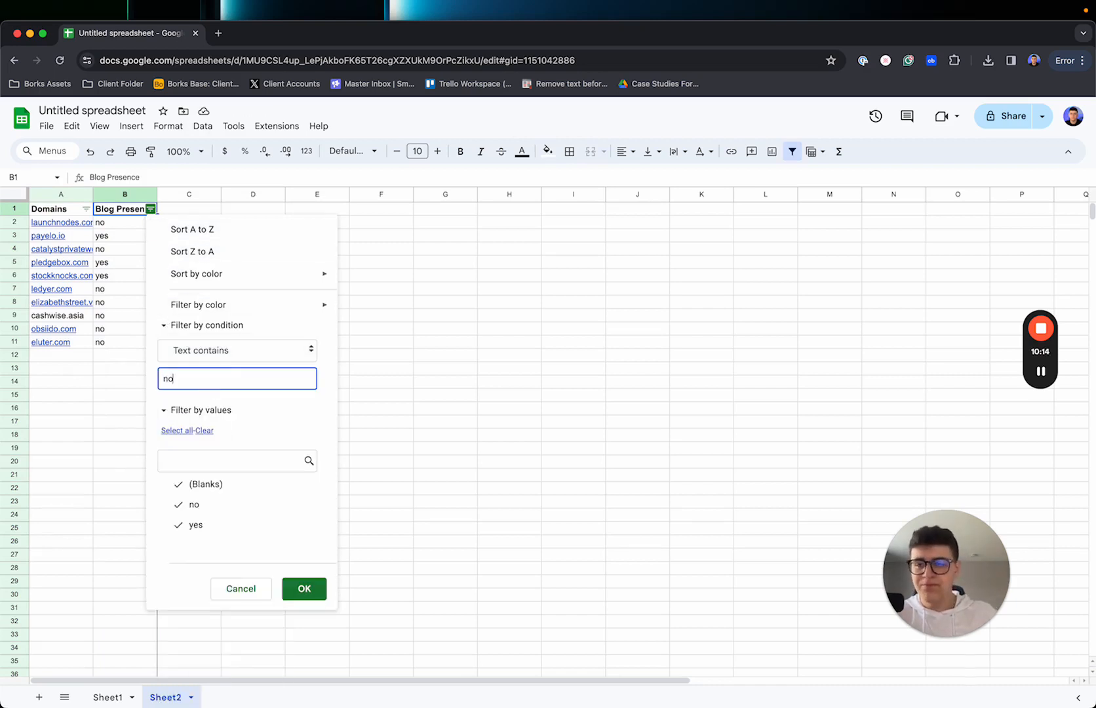
pyautogui.click(303, 588)
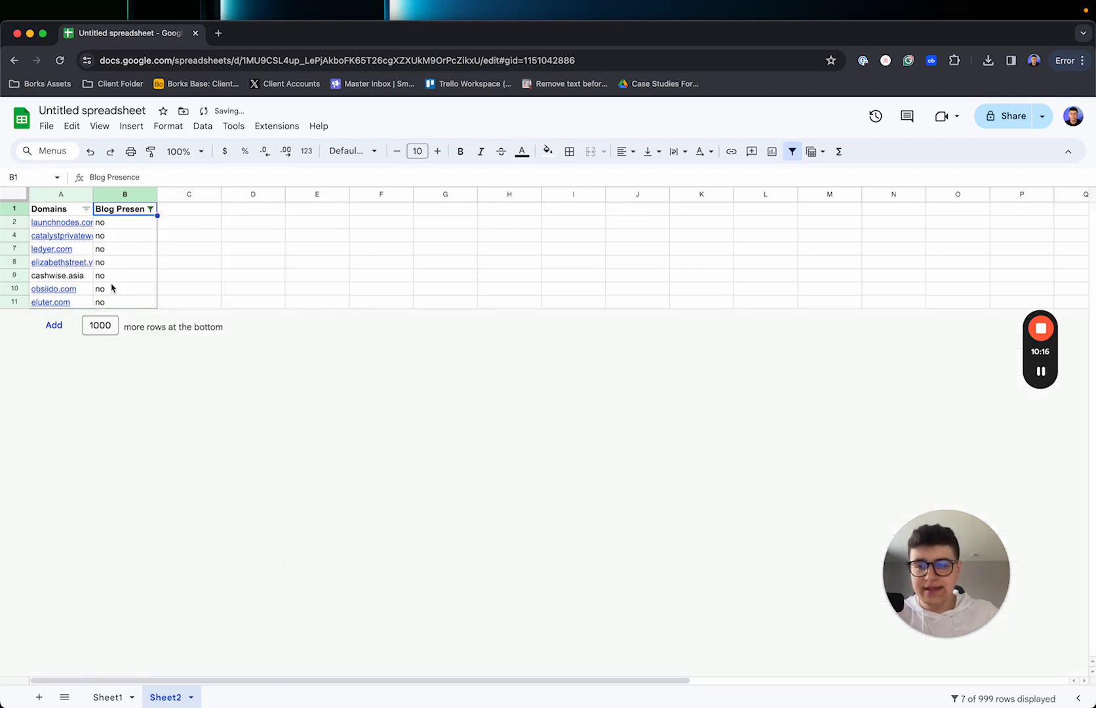
# - Copy the filtered Domains and Blog Presence rows with their headers into another new sheet
pyautogui.moveTo(123, 302); pyautogui.dragTo(44, 211)
pyautogui.press('cmd+c')
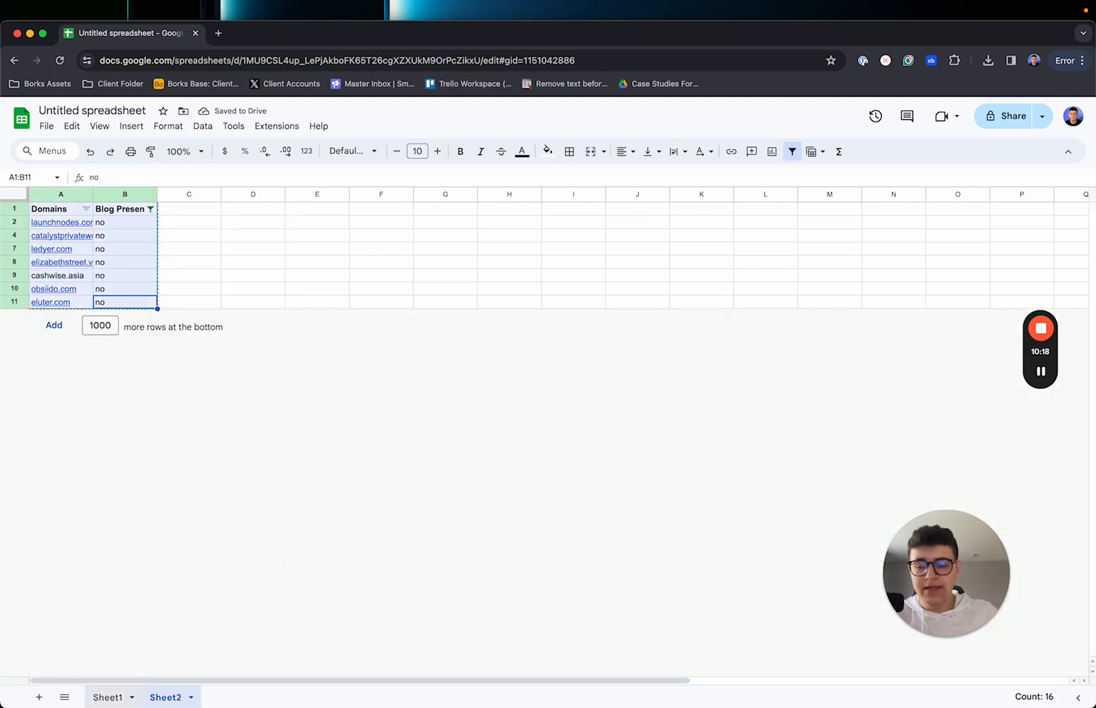
pyautogui.click(38, 697)
pyautogui.press('super+v')
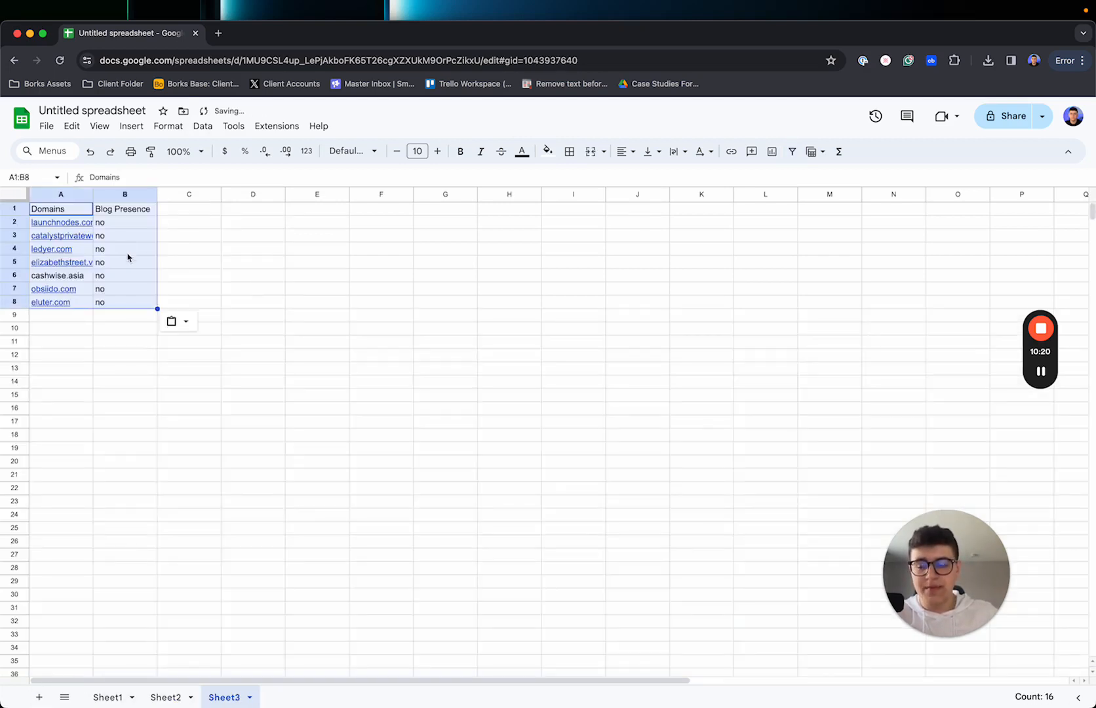
pyautogui.click(139, 280)
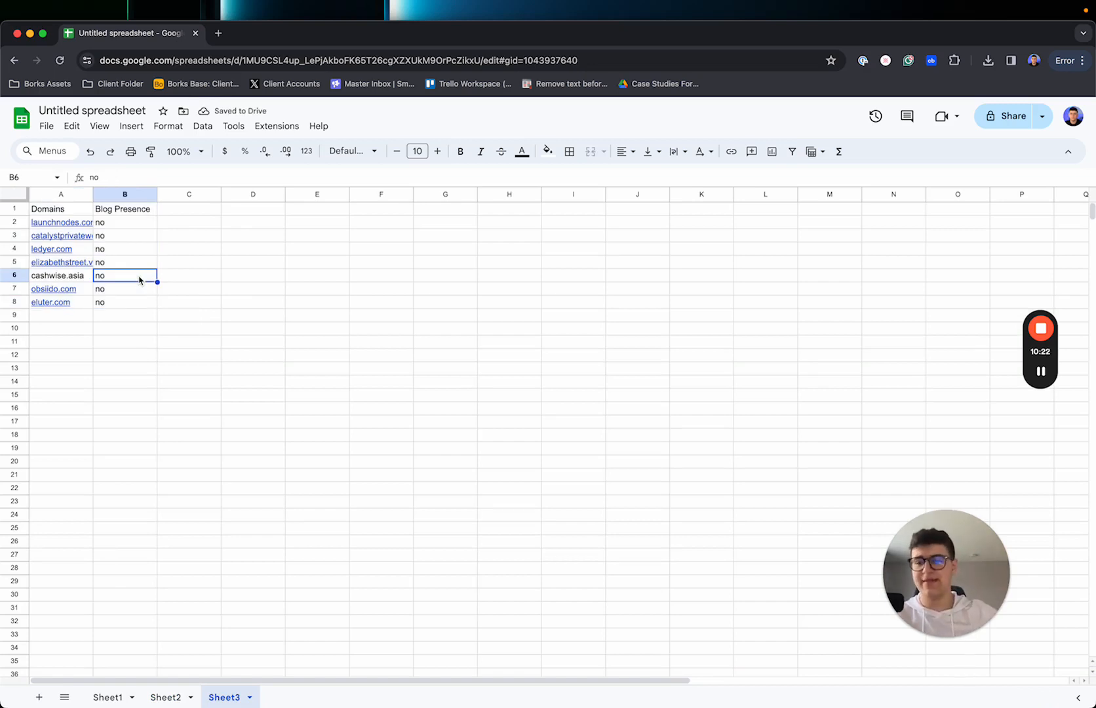